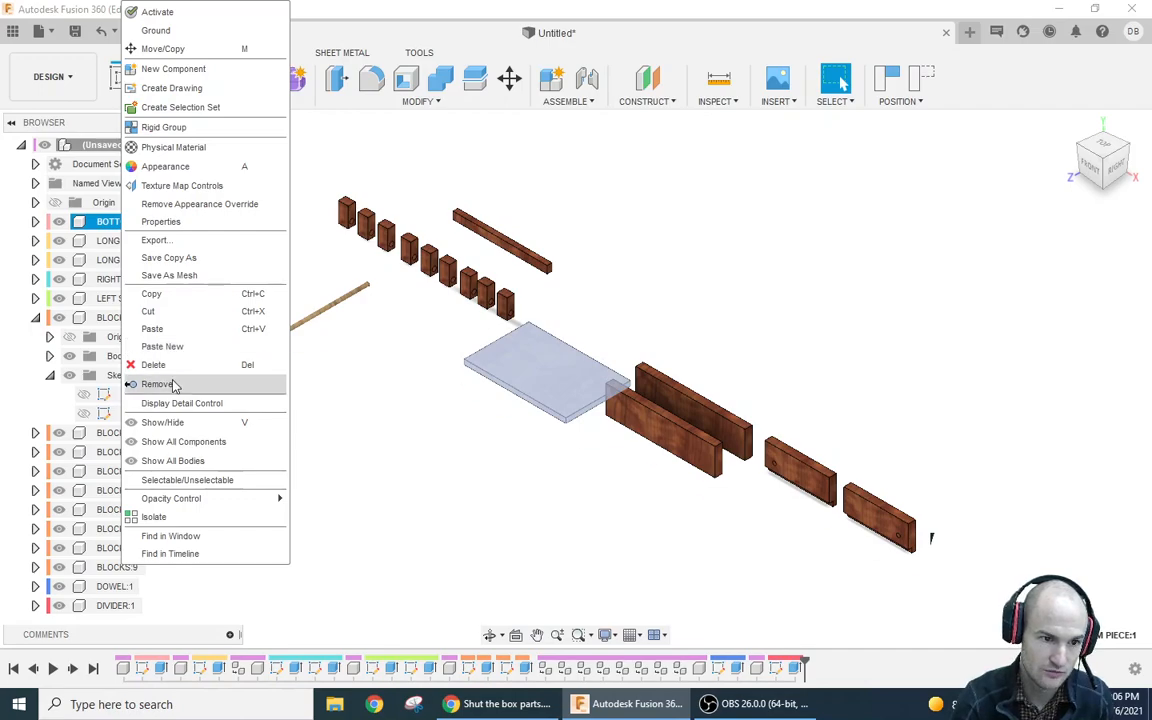
Step: Ground the bottom piece and move the two long sides apart, one on either side of it
click(158, 31)
drag(660, 381, 717, 323)
drag(662, 445, 437, 452)
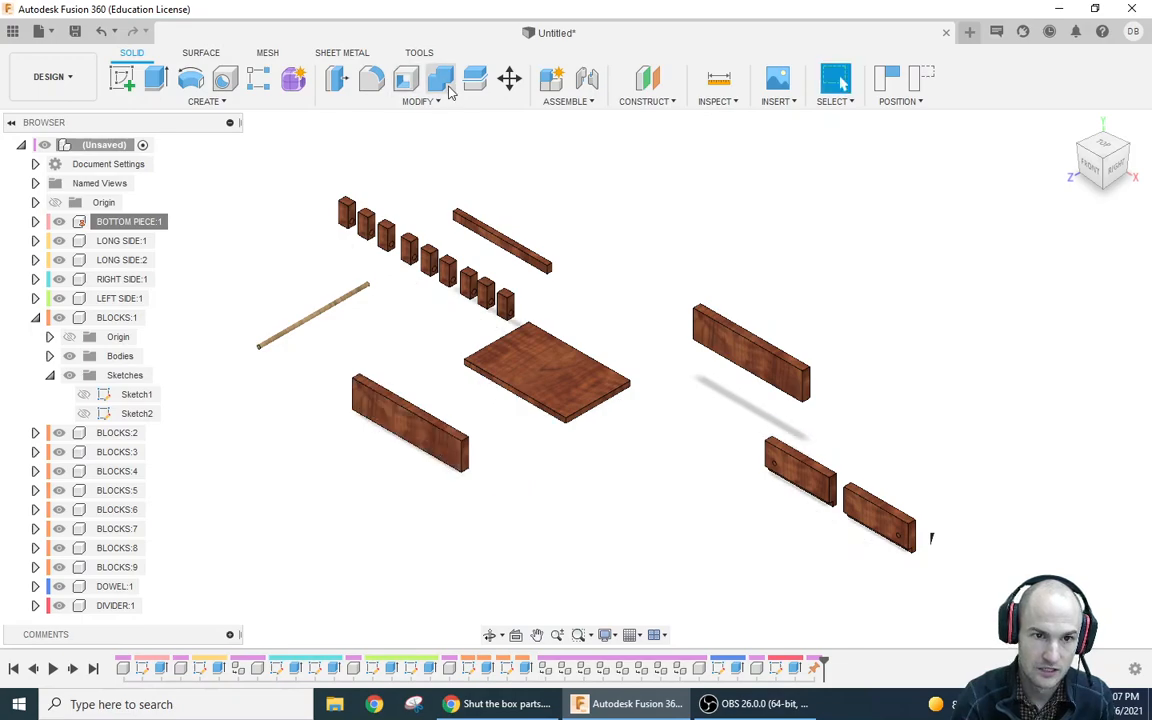
Step: Try to joint the lower end corner of LONG SIDE:1 to the lower back corner of the bottom piece
click(587, 78)
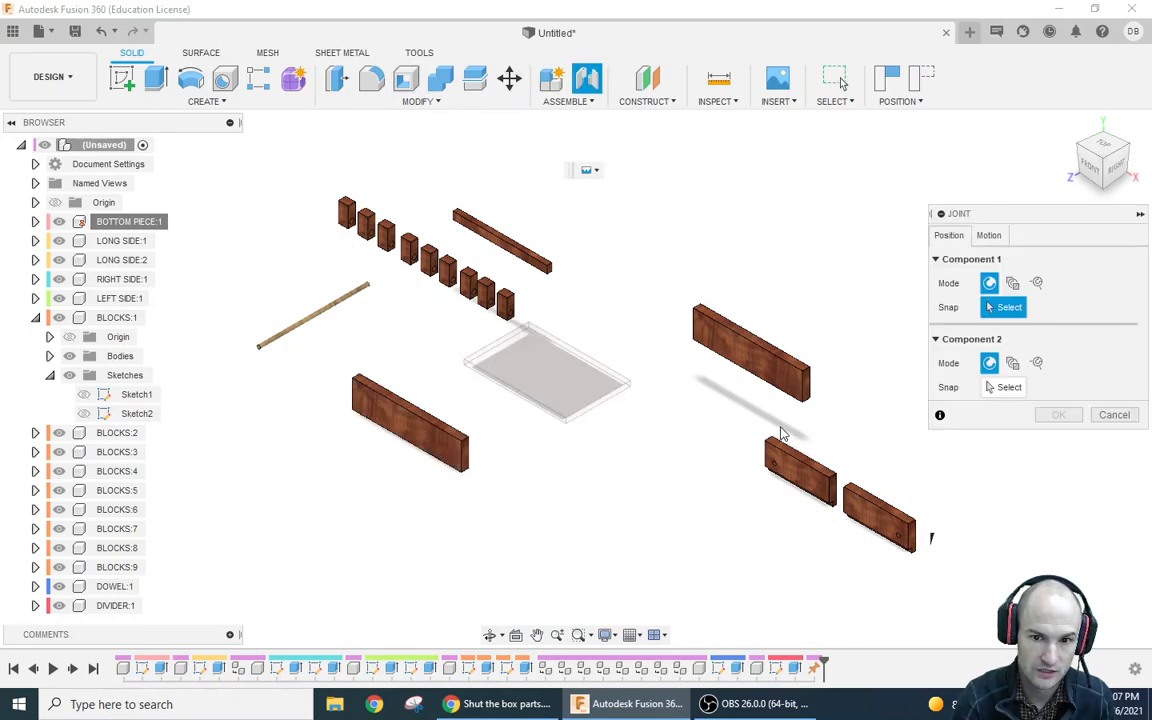
click(693, 335)
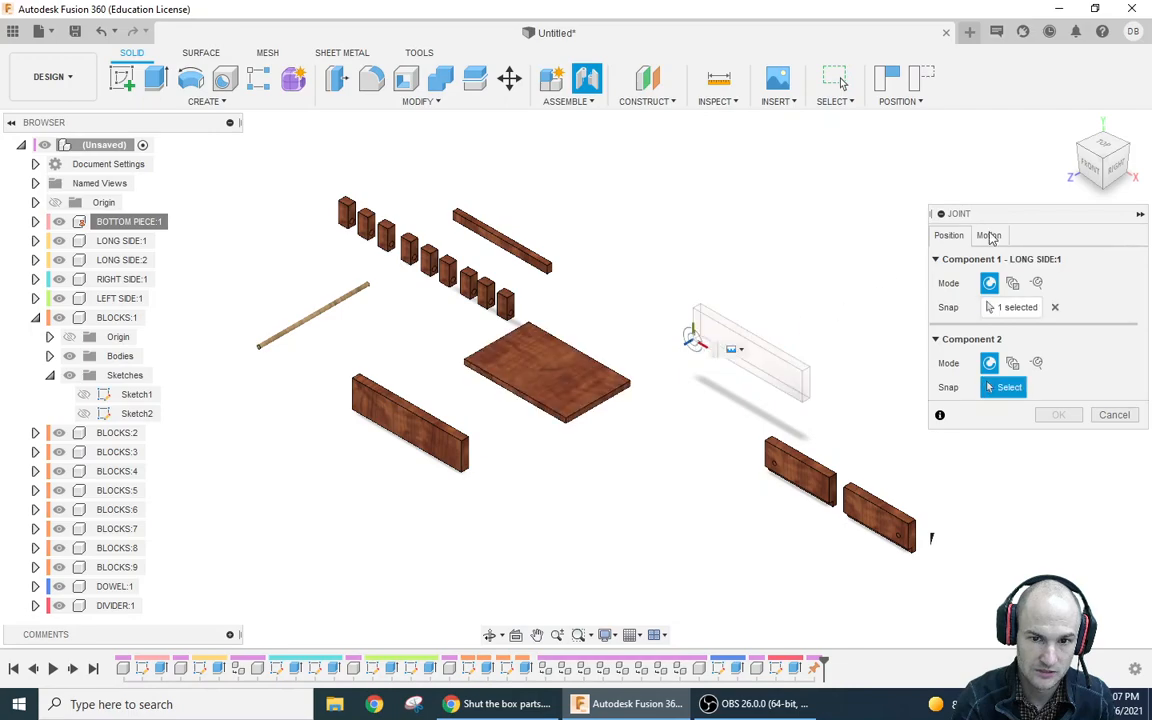
click(1129, 150)
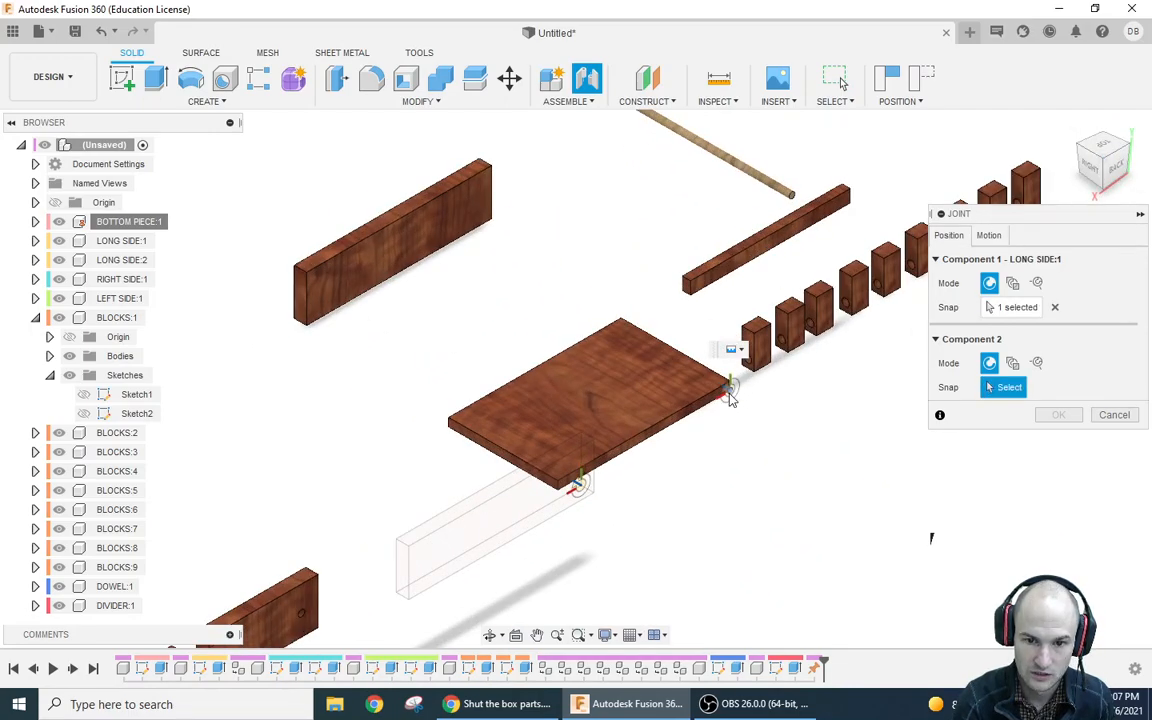
click(731, 398)
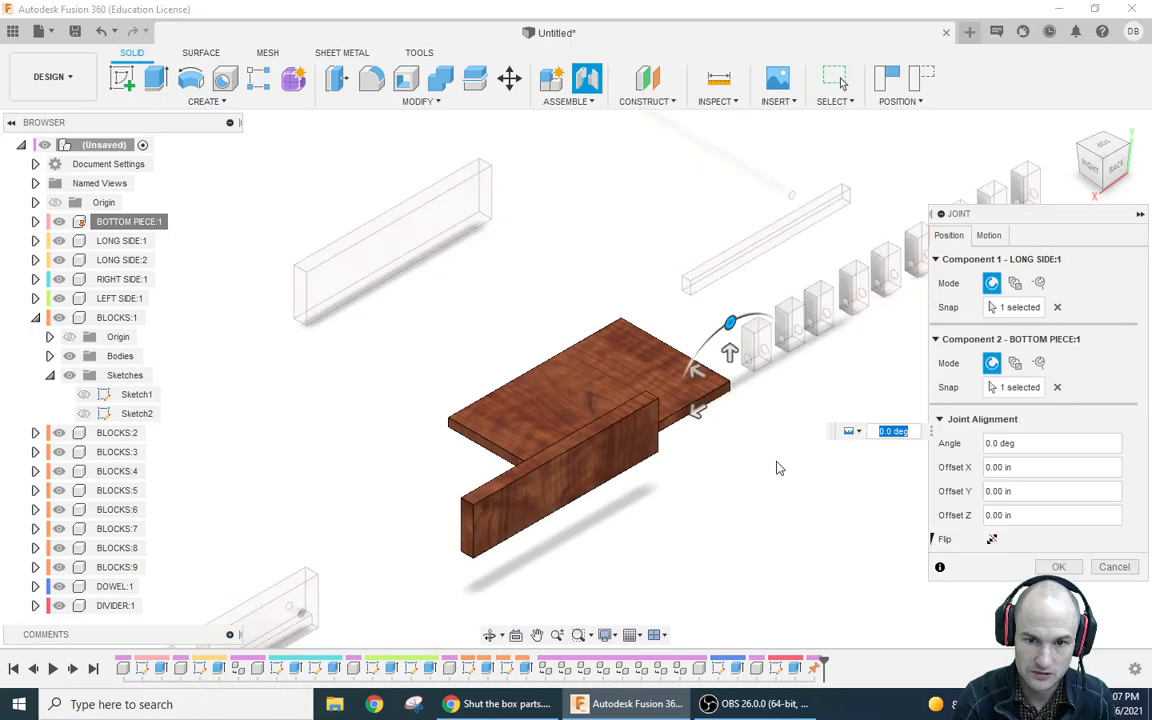
click(1066, 566)
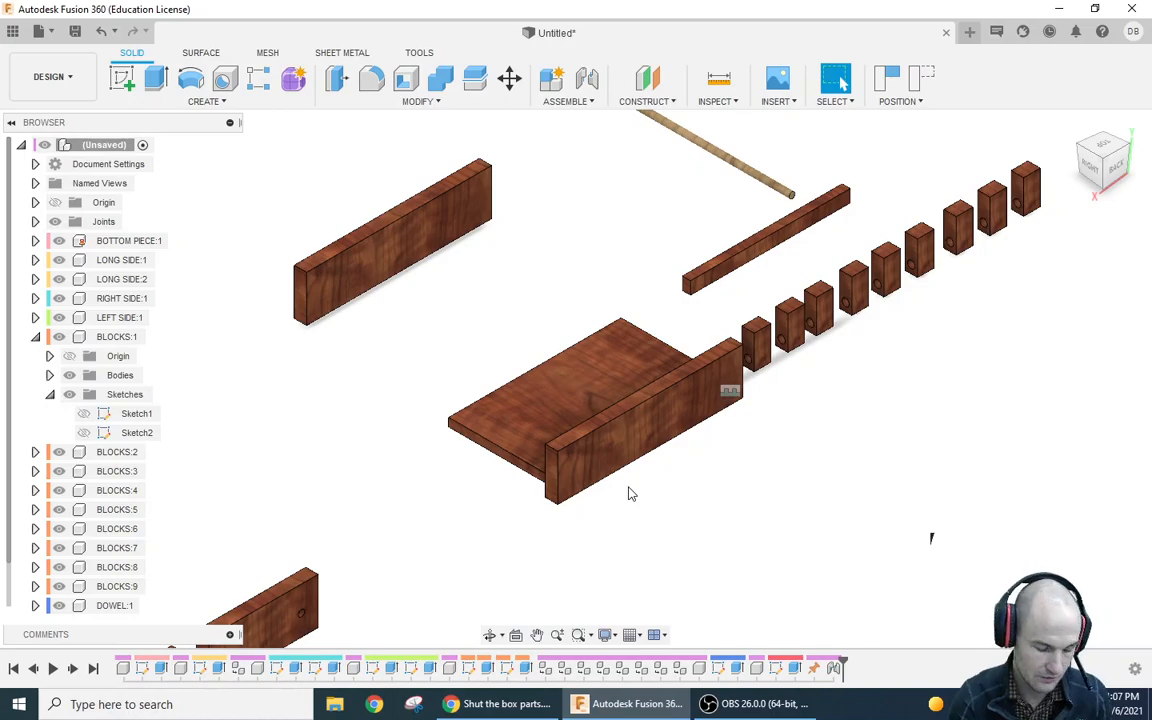
key(ctrl+z)
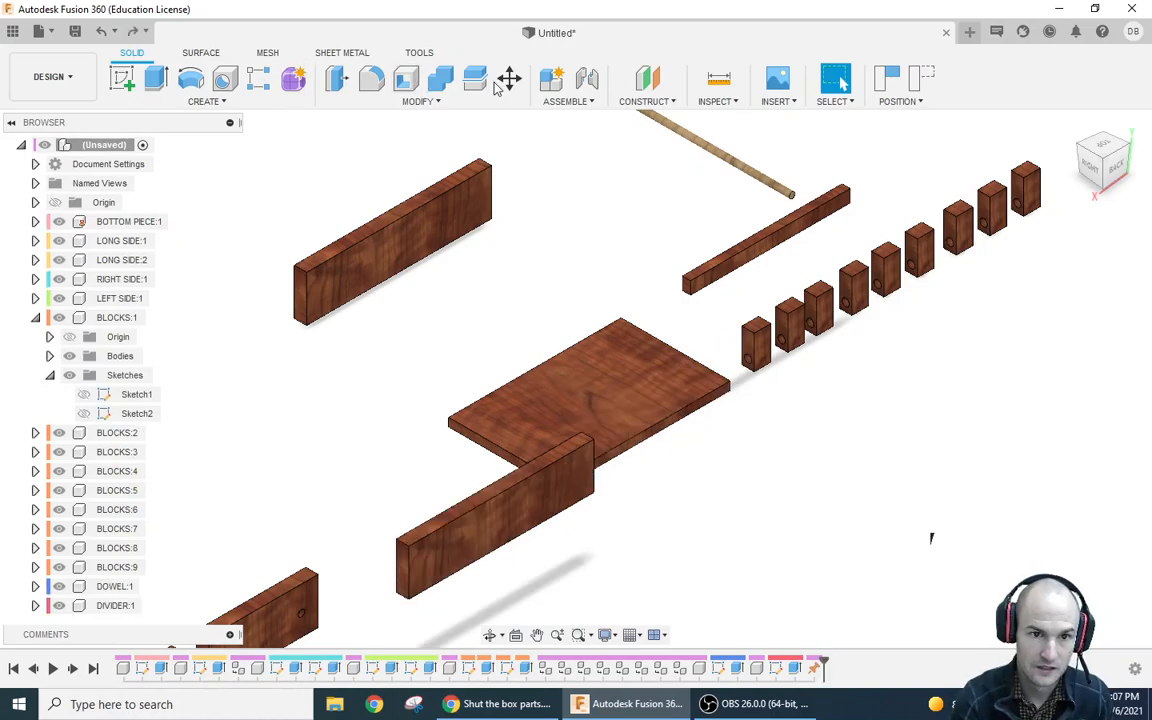
Step: Joint the midpoint of LONG SIDE:1's lower inner edge to the midpoint of the bottom piece's lower back edge
click(587, 84)
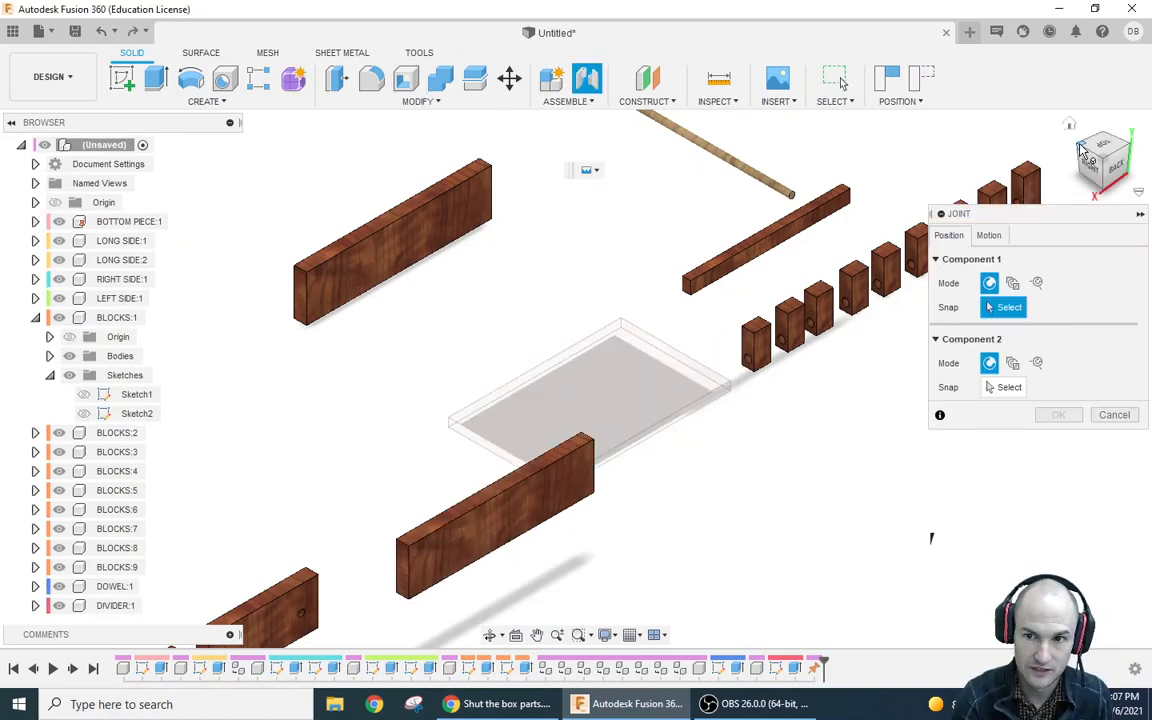
click(1085, 150)
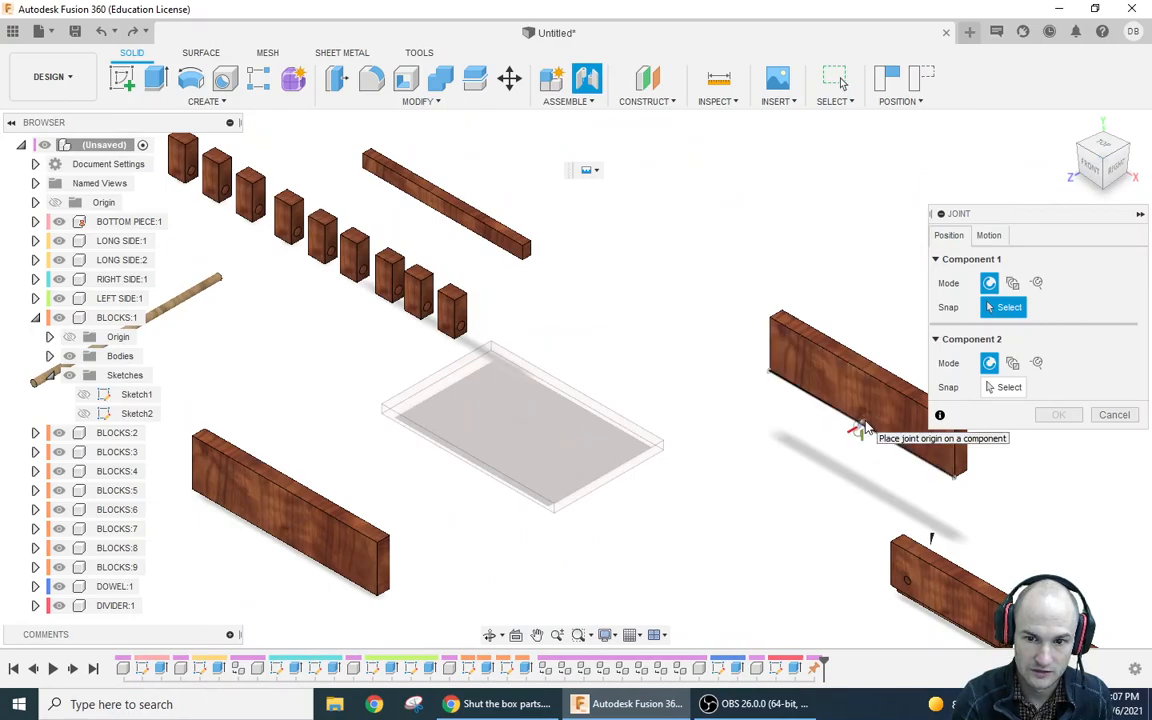
click(861, 425)
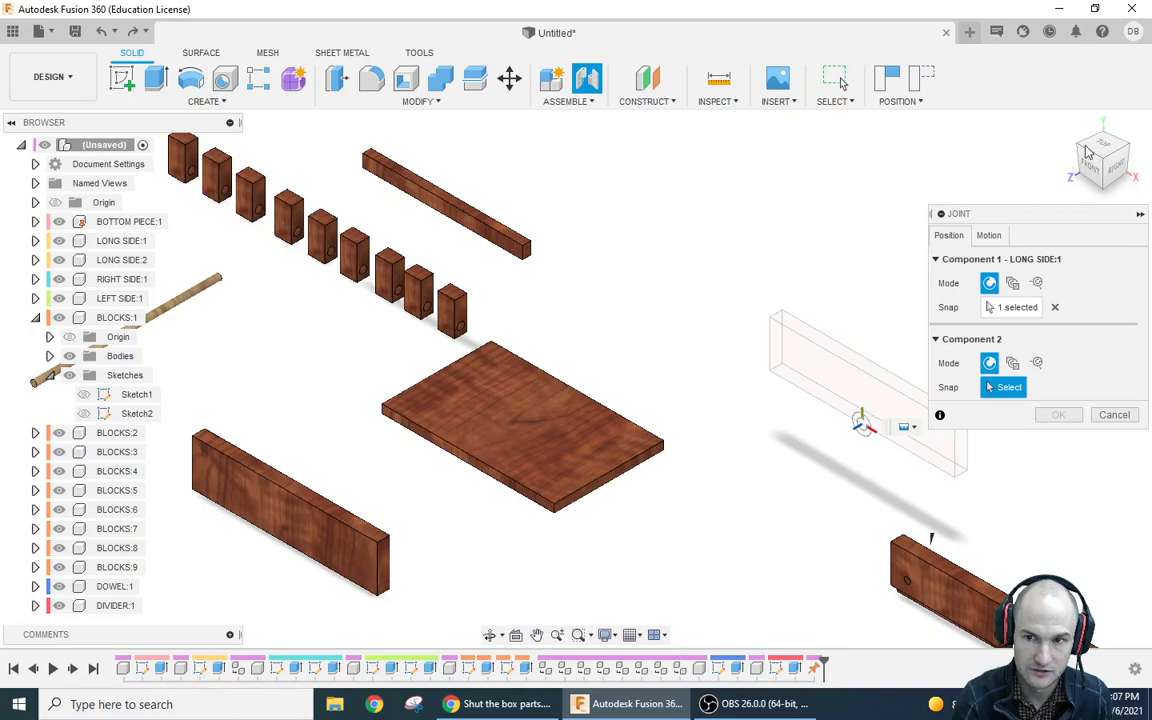
click(1075, 172)
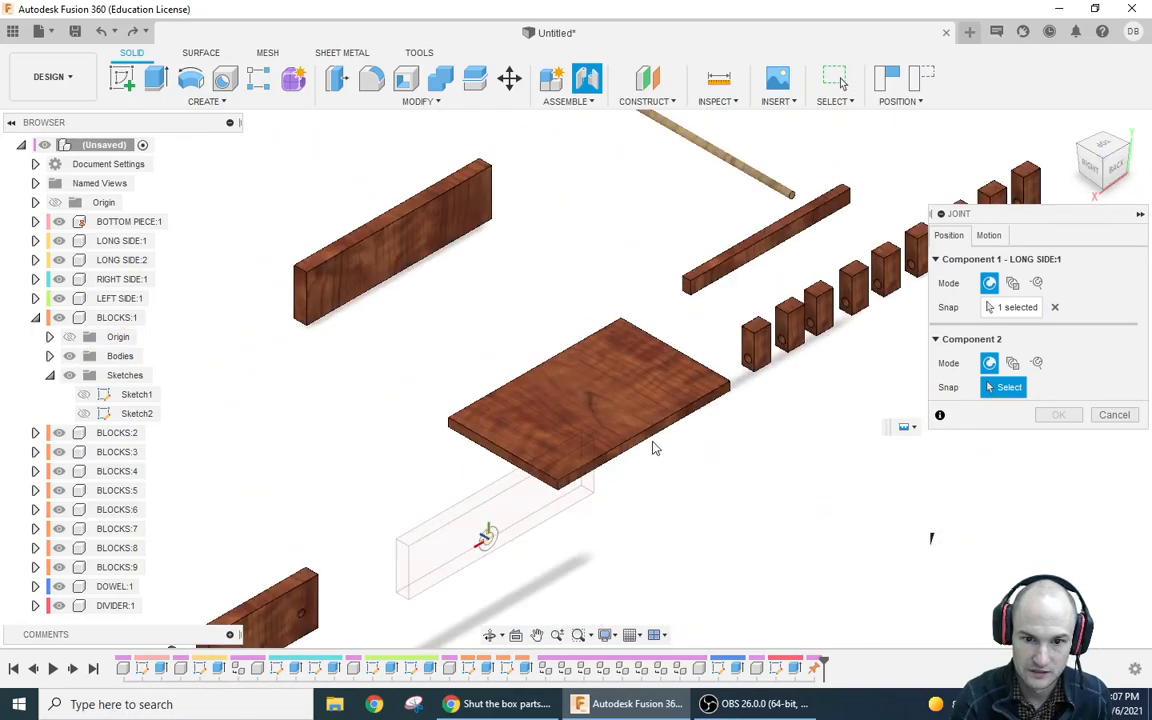
scroll(645, 445, up, 5)
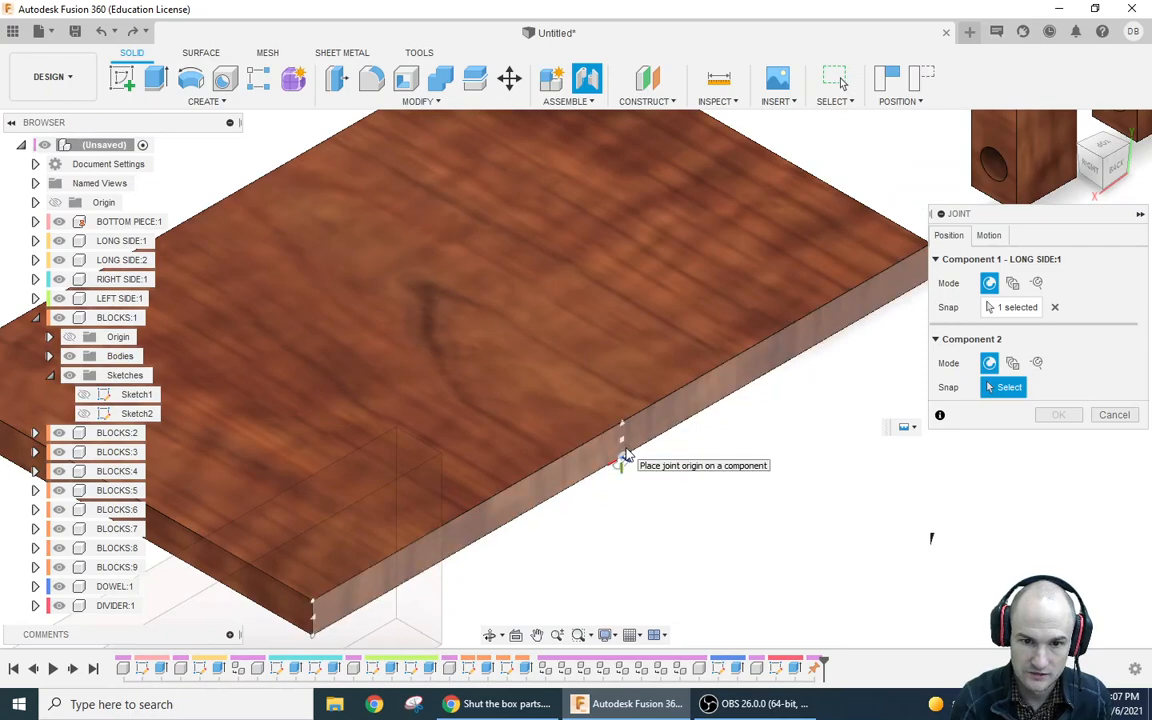
click(622, 455)
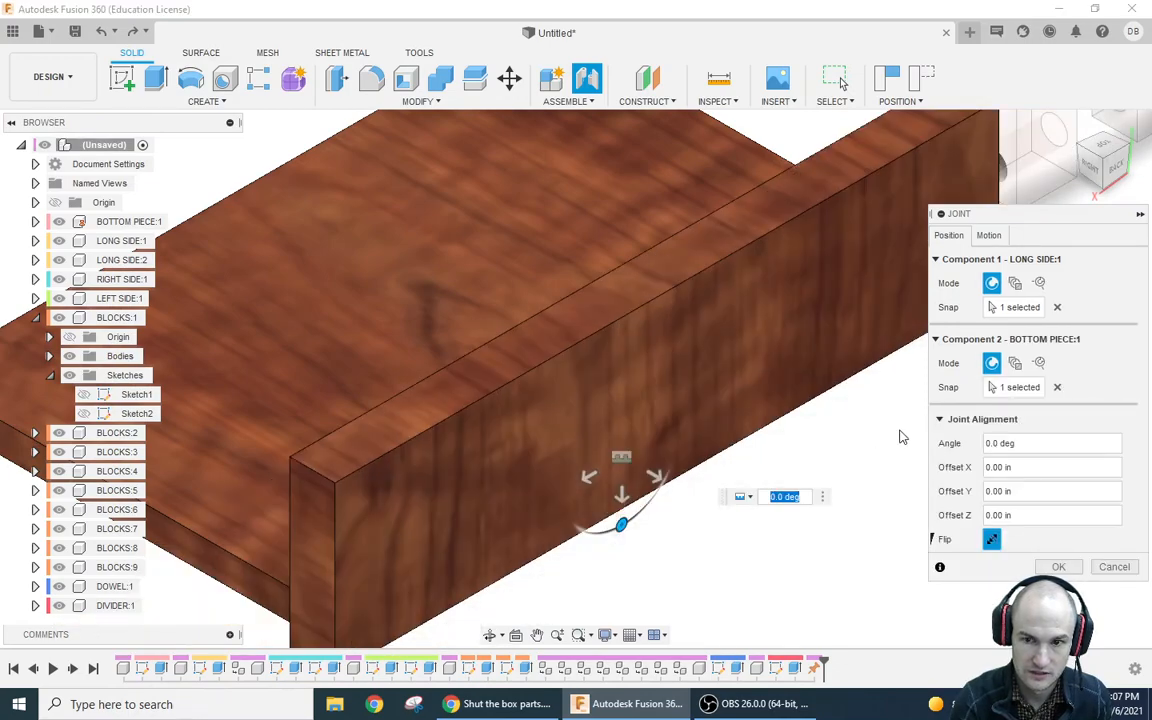
click(1060, 567)
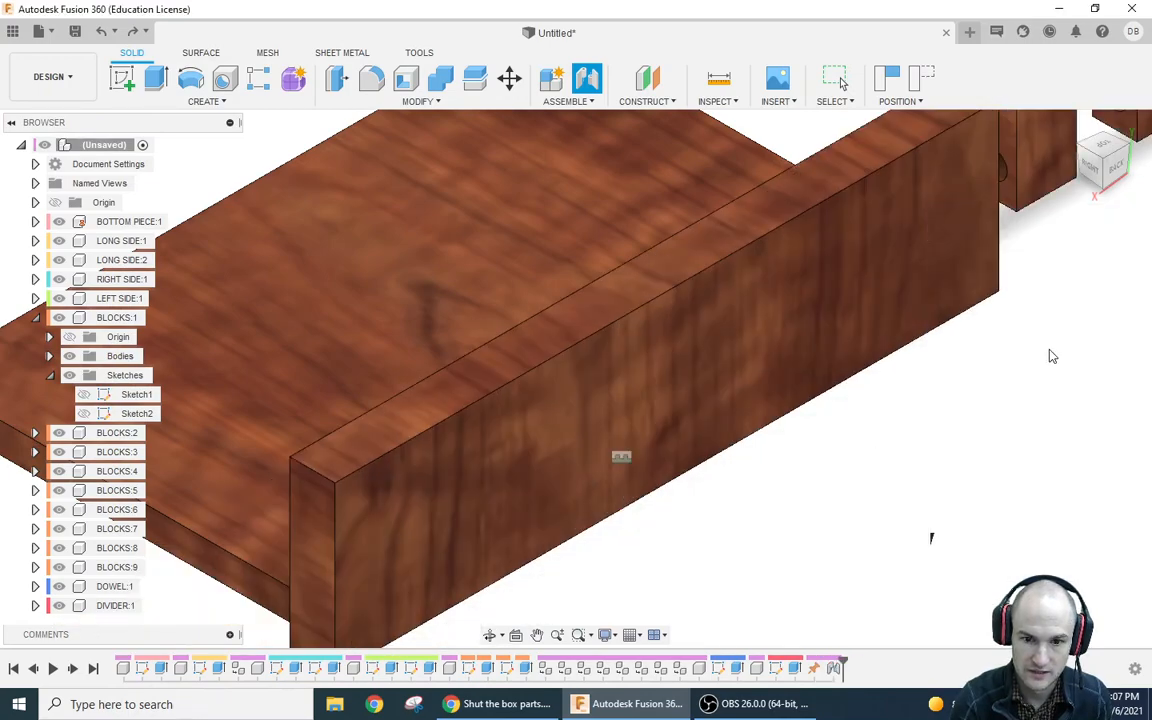
Step: Joint the midpoint of LONG SIDE:2's lower inner edge to the midpoint of the bottom piece's lower front edge
click(1084, 149)
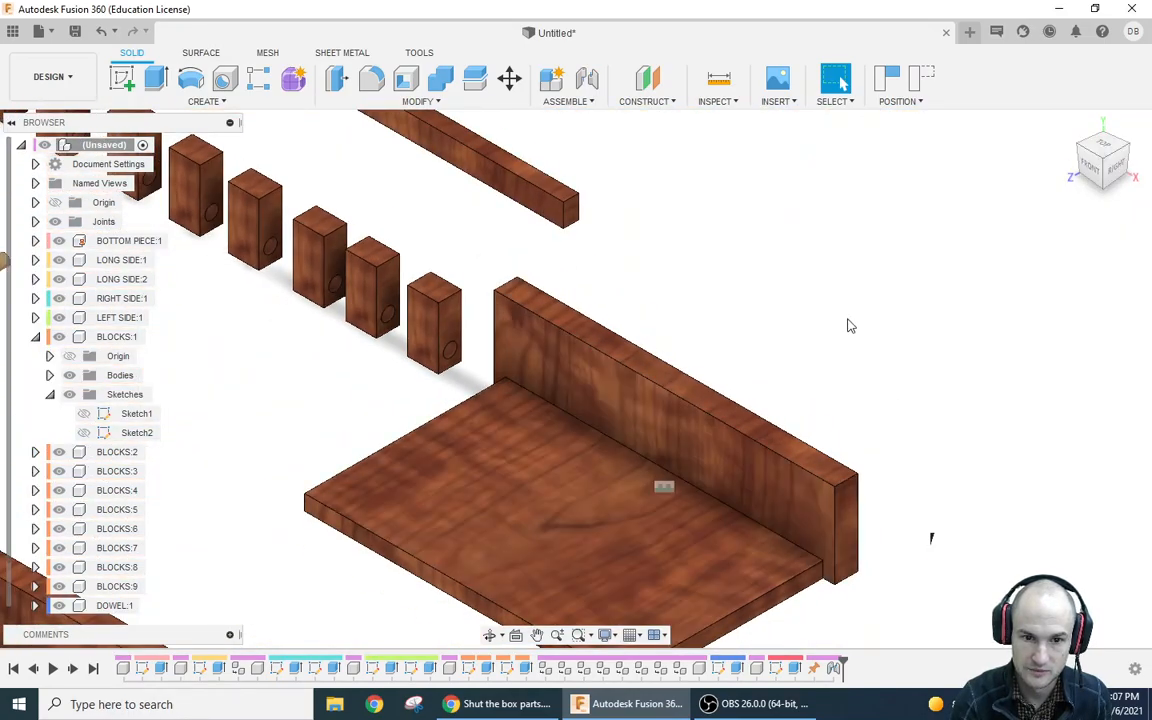
scroll(848, 325, down, 1)
scroll(937, 287, down, 2)
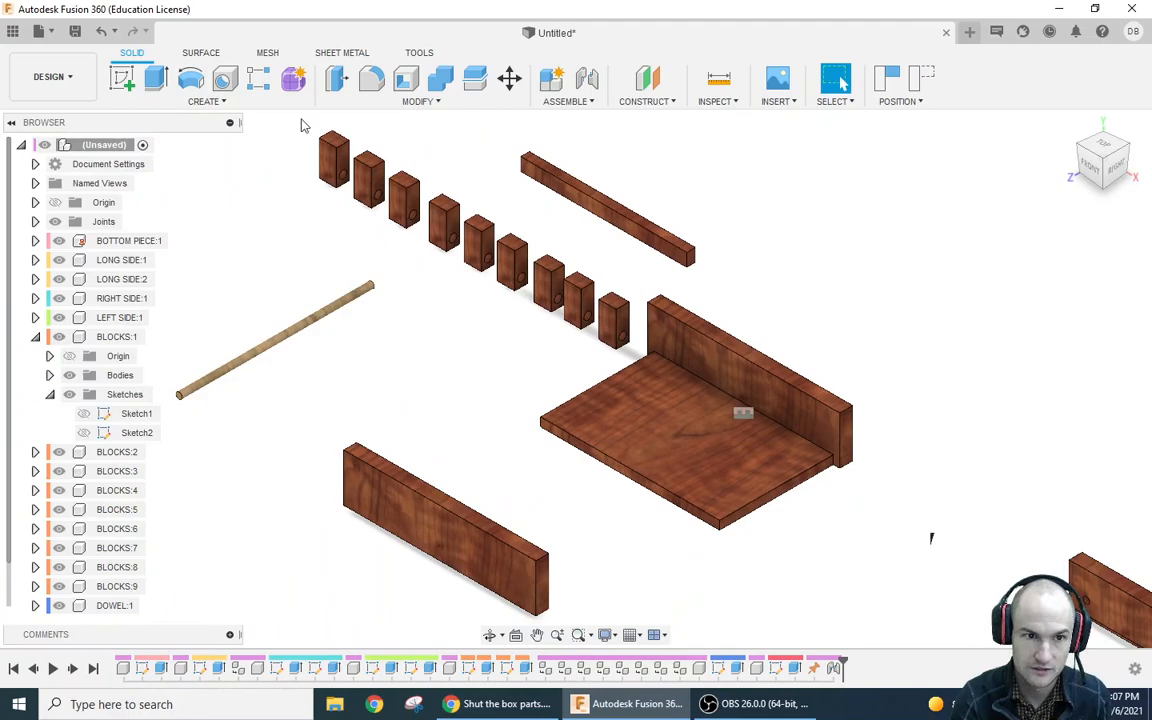
click(587, 78)
scroll(630, 482, up, 4)
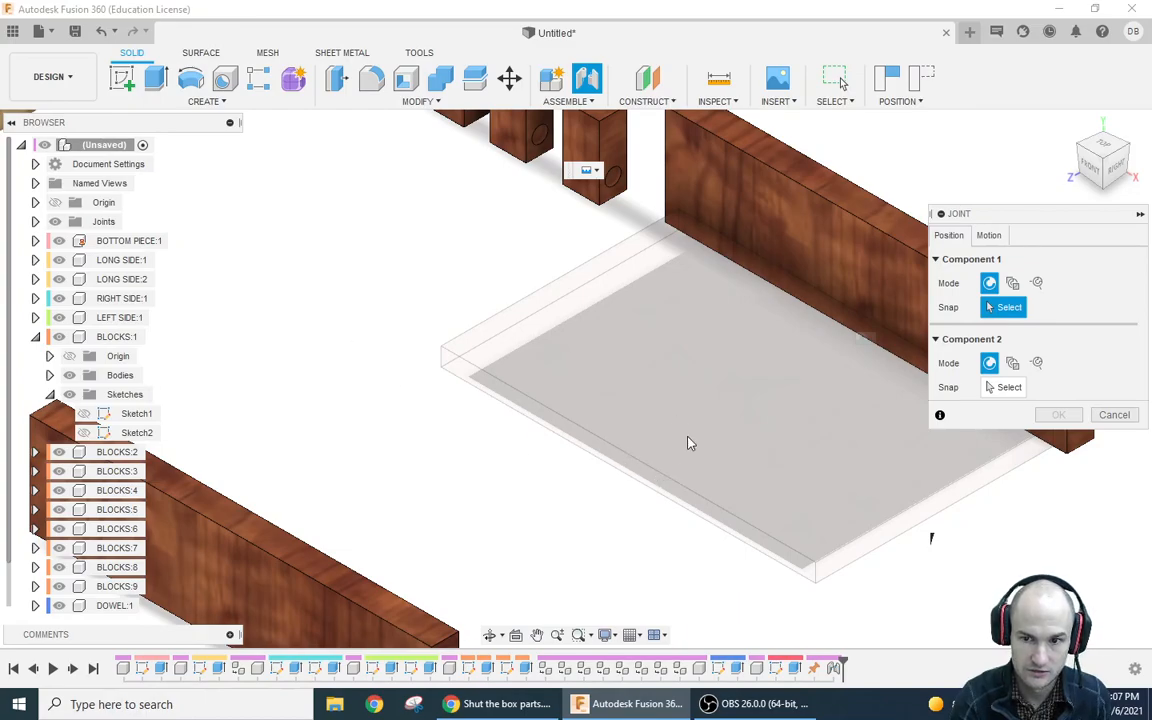
click(1129, 147)
middle_drag(525, 491, 746, 684)
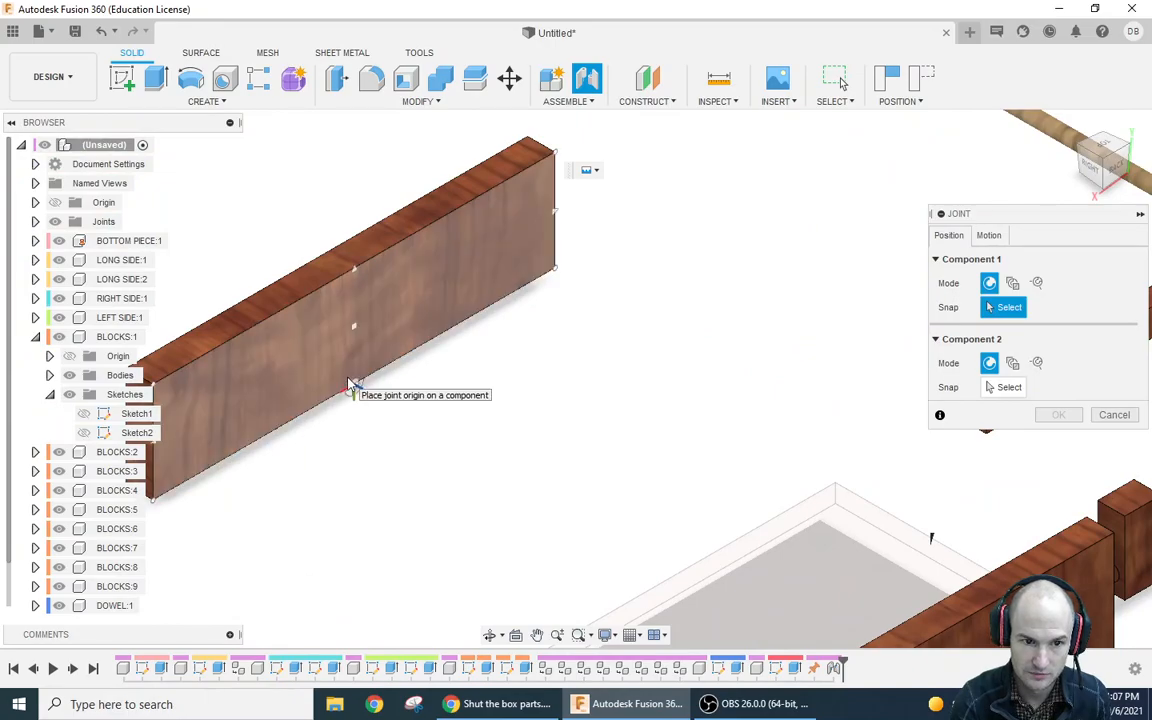
click(352, 386)
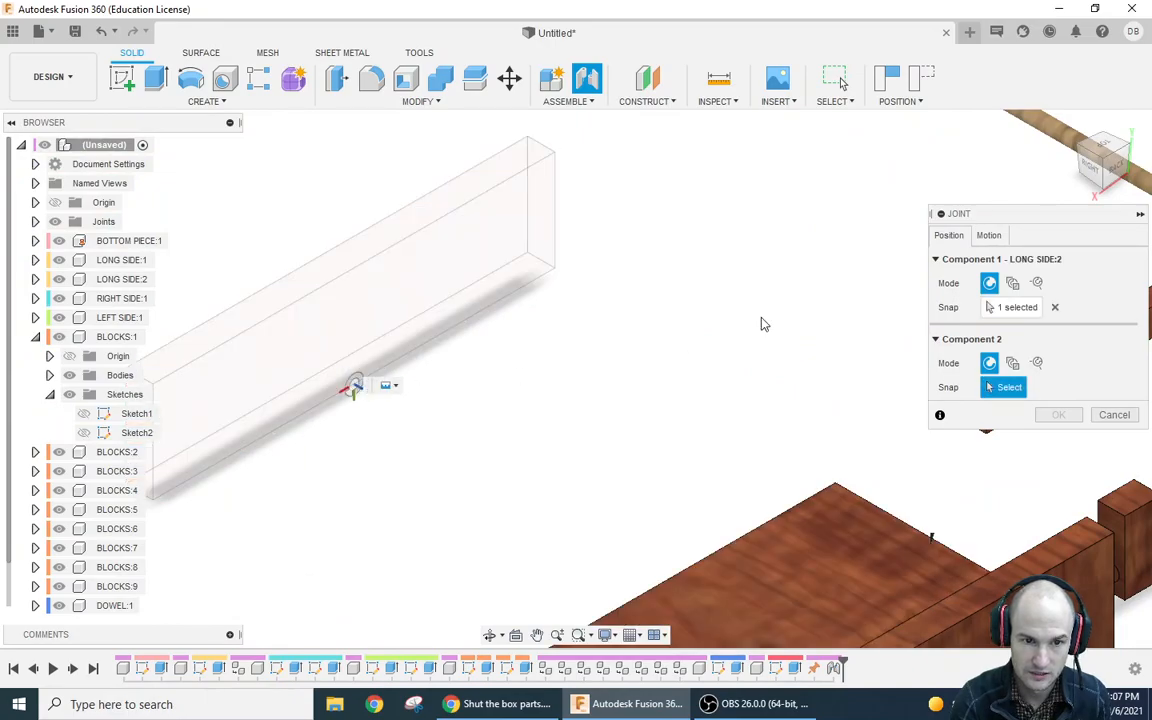
click(1078, 147)
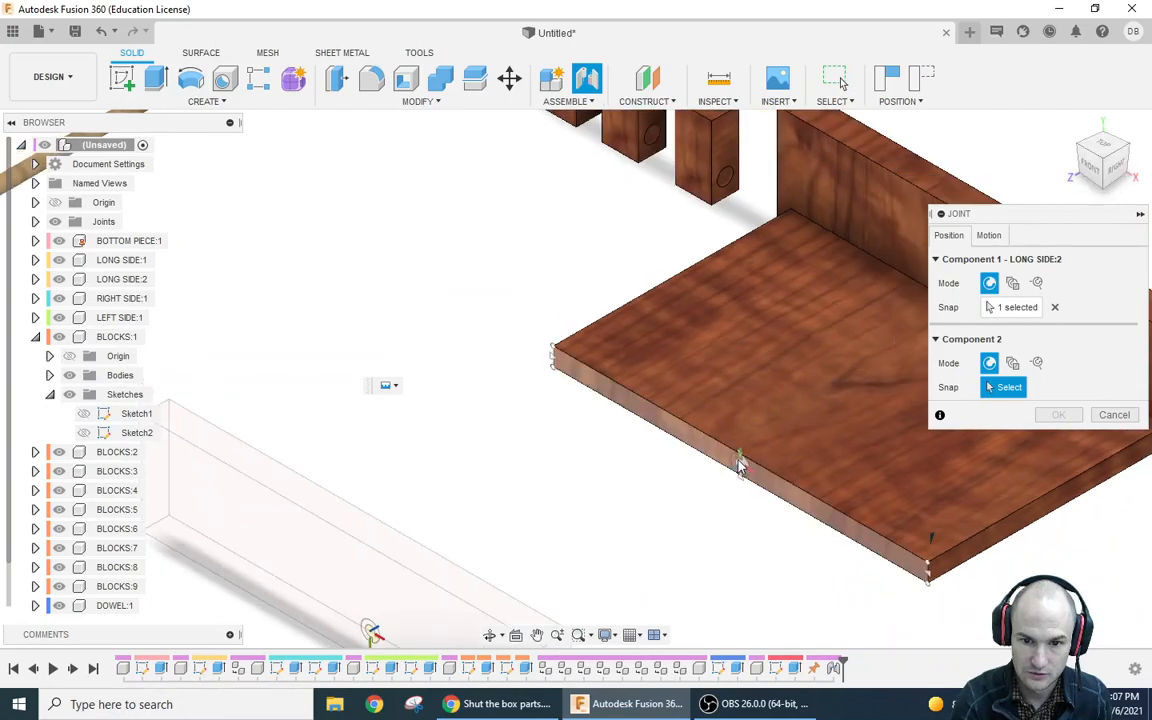
scroll(737, 480, up, 5)
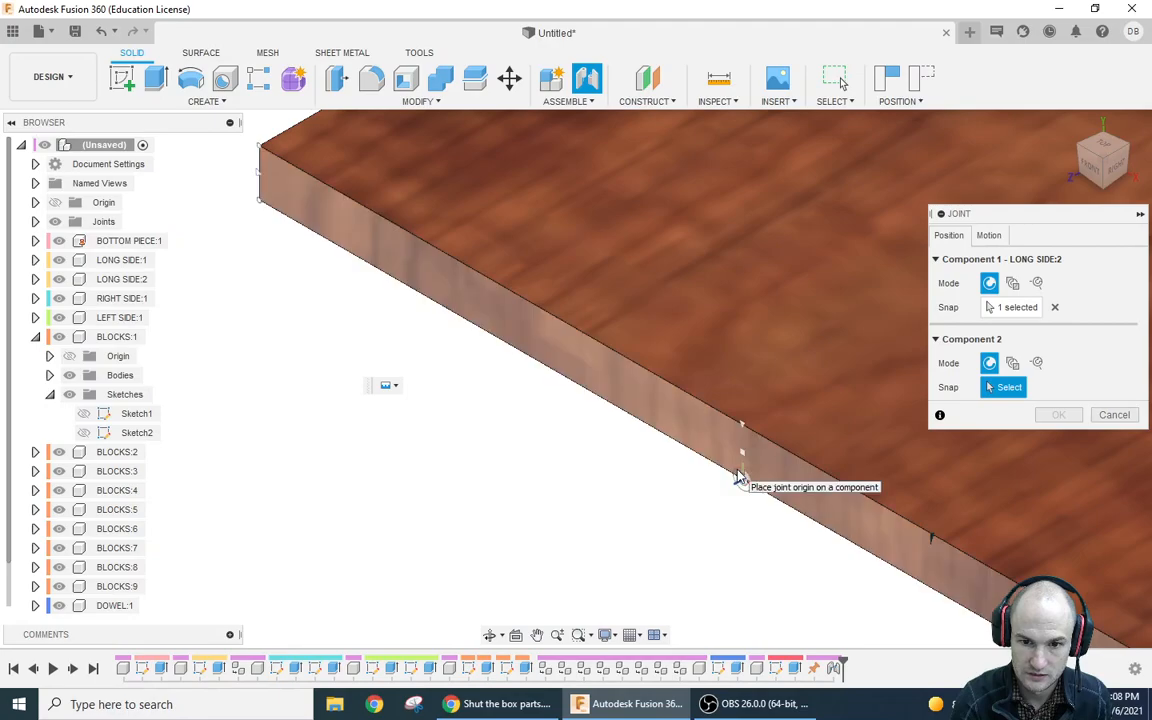
click(740, 470)
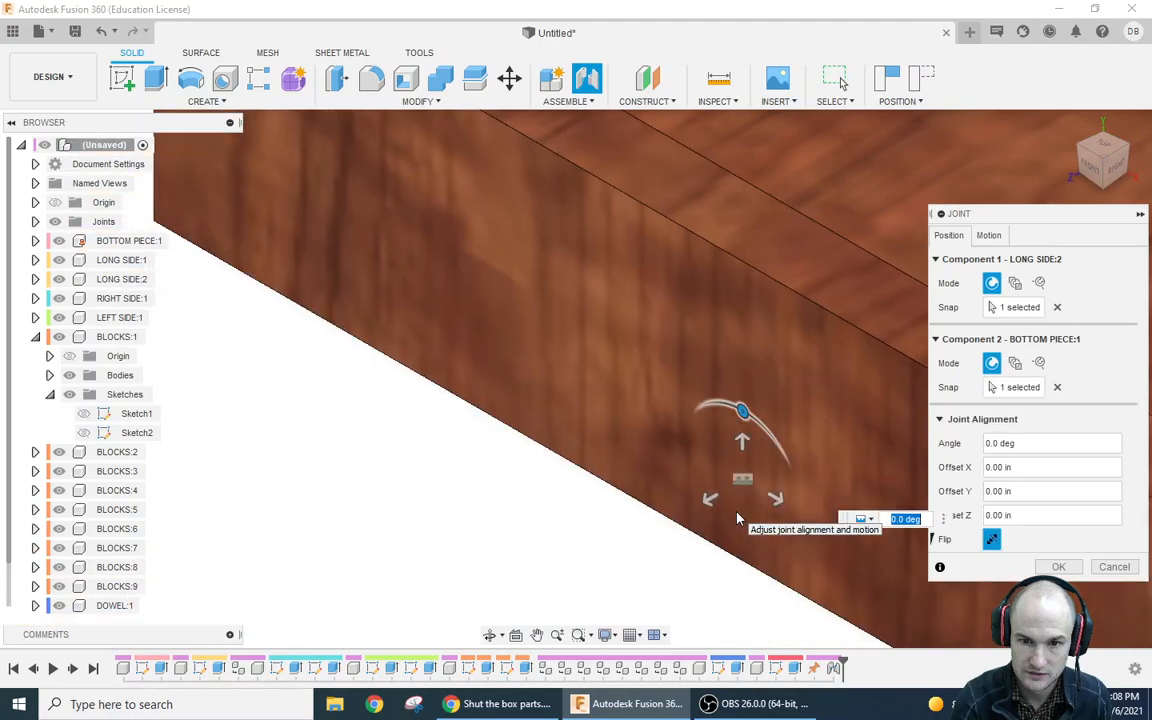
scroll(738, 520, down, 5)
click(1059, 568)
Step: Move the LEFT SIDE:1 piece closer, just in front of the partly assembled box
scroll(940, 500, down, 5)
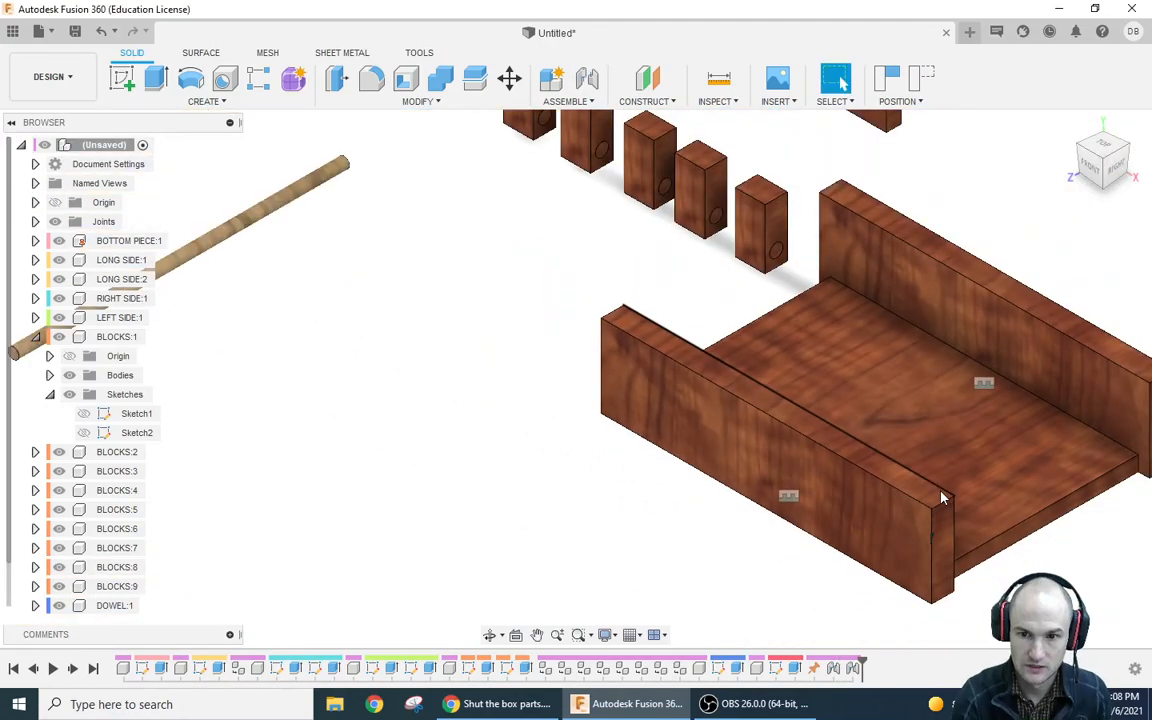
scroll(960, 385, down, 5)
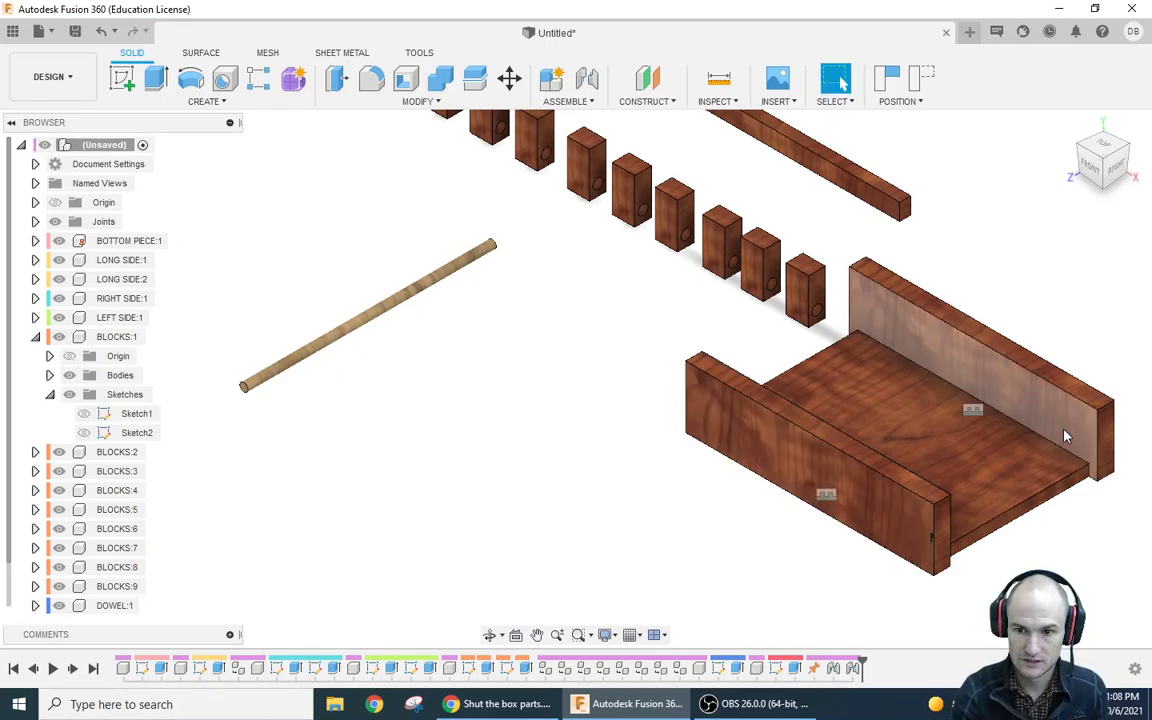
middle_drag(1002, 558, 725, 458)
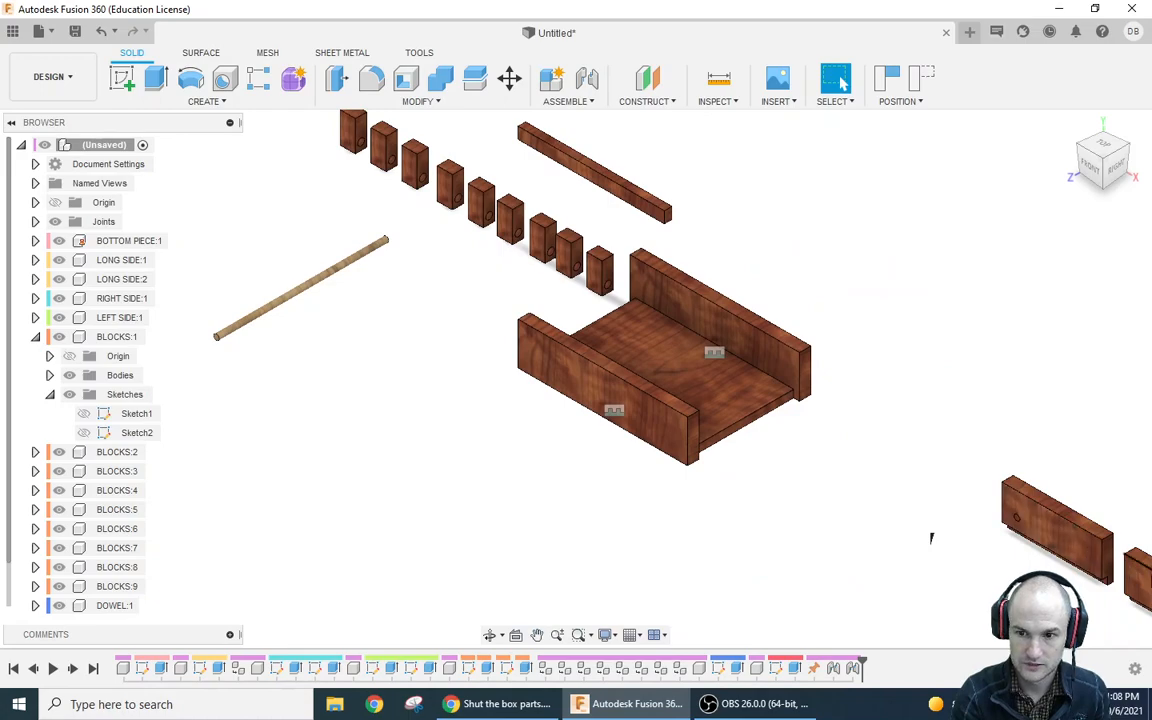
drag(1141, 584, 622, 511)
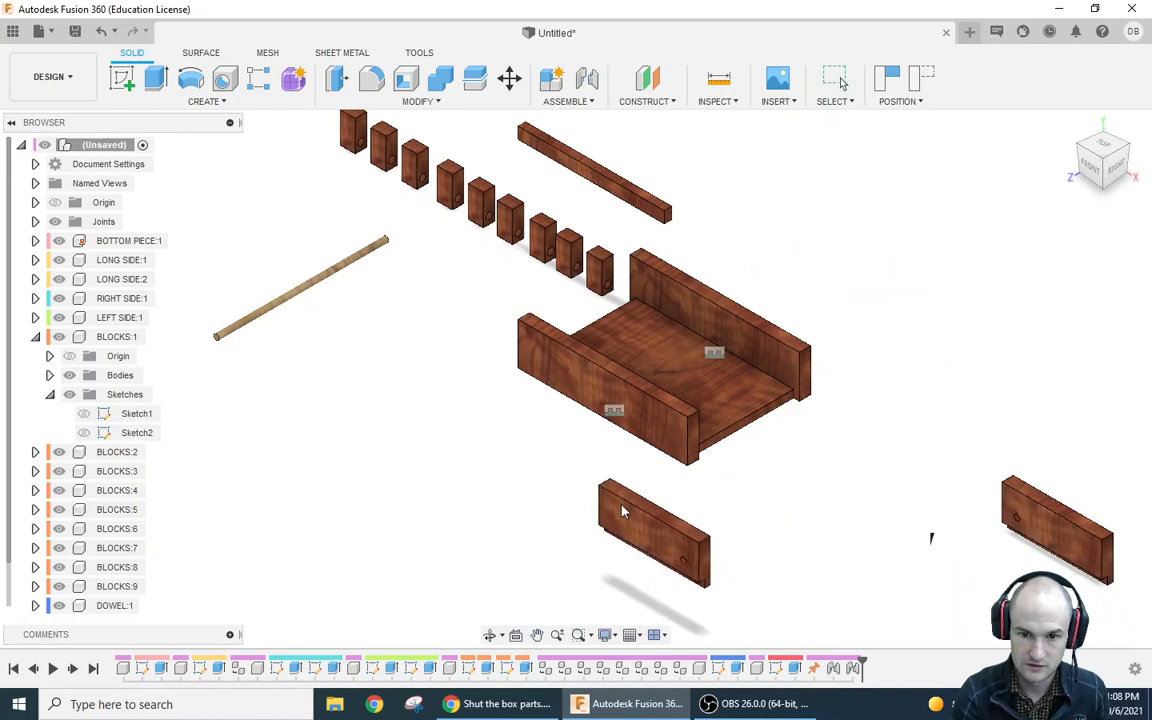
Step: Rotate the LEFT SIDE:1 body about the vertical axis until it is perpendicular to the long sides
right_click(622, 511)
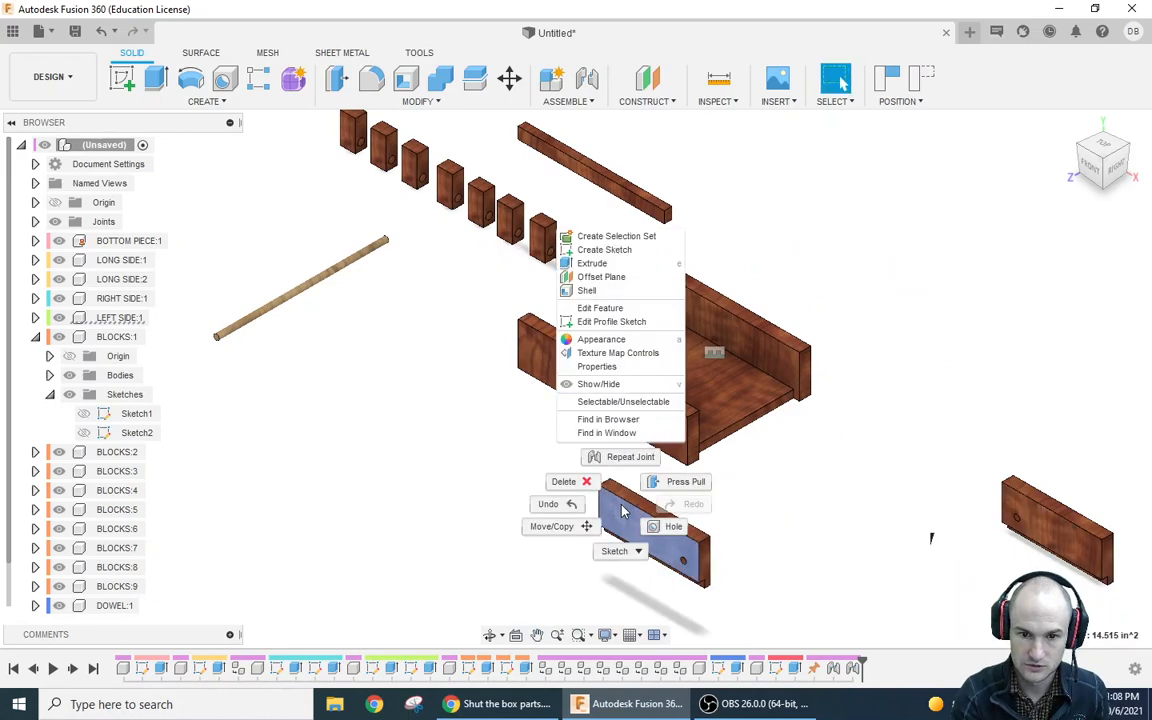
click(509, 79)
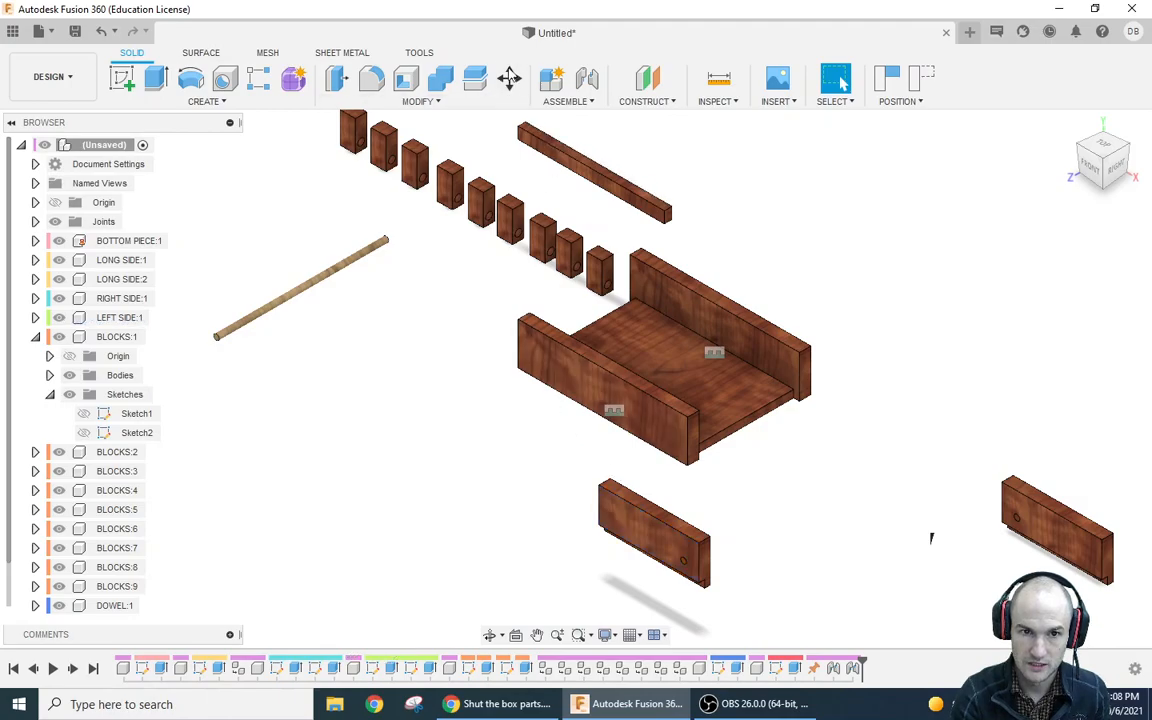
click(509, 79)
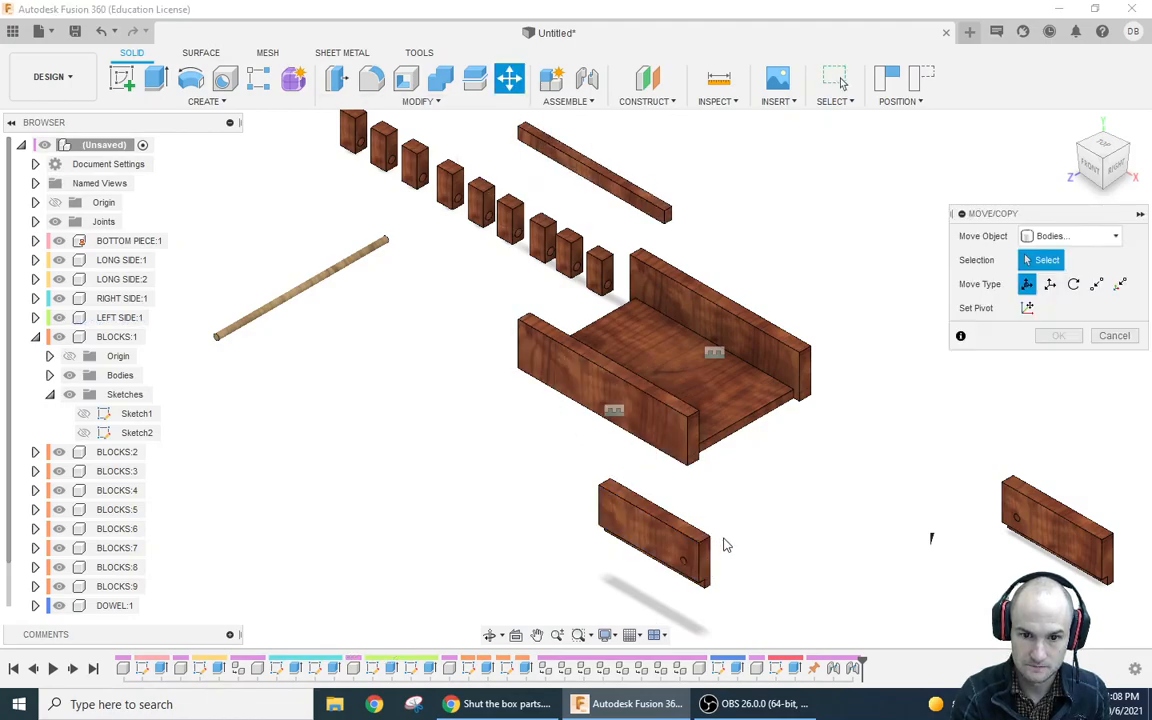
click(704, 565)
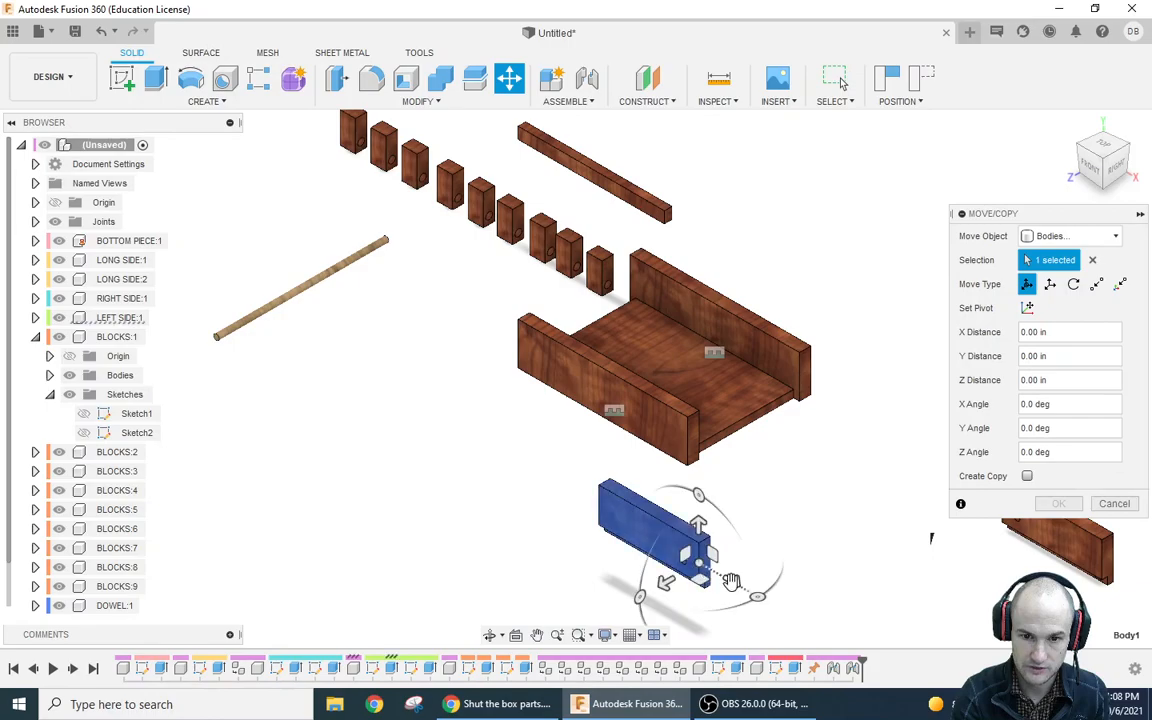
drag(758, 598, 778, 516)
key(Return)
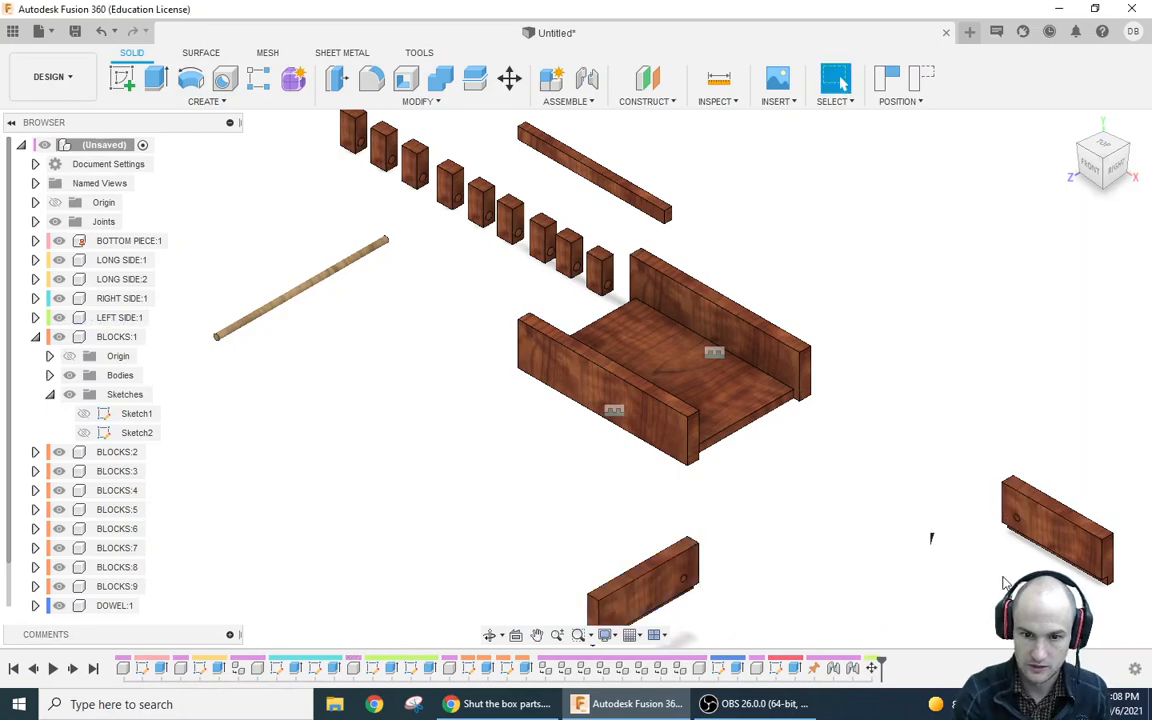
click(1063, 545)
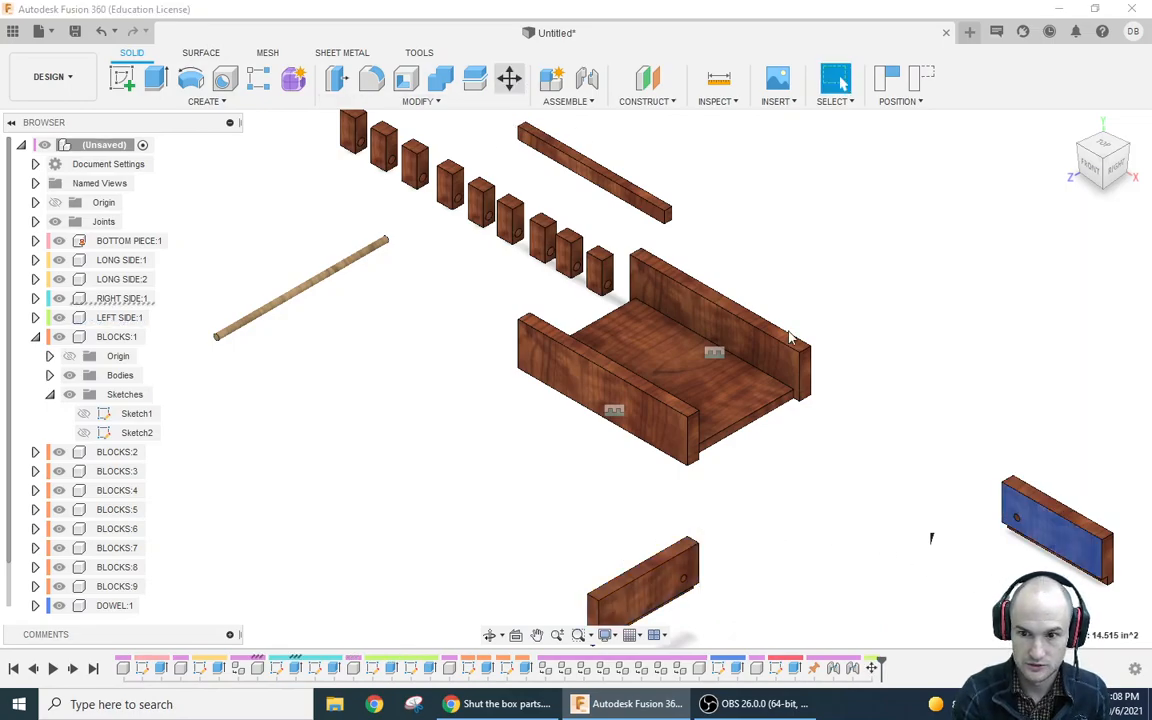
click(509, 78)
drag(1119, 572, 1028, 570)
click(1113, 479)
Step: Rotate the RIGHT SIDE:1 body -90 degrees about the Y axis so it runs perpendicular to the long sides
click(509, 78)
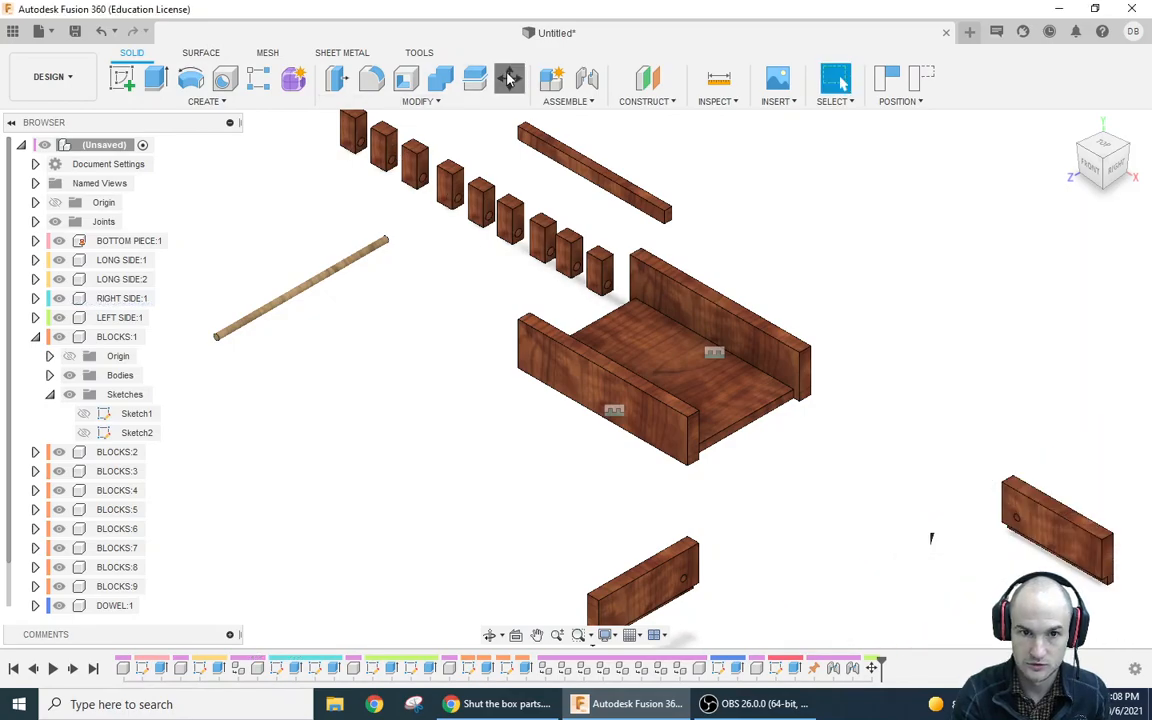
click(1062, 540)
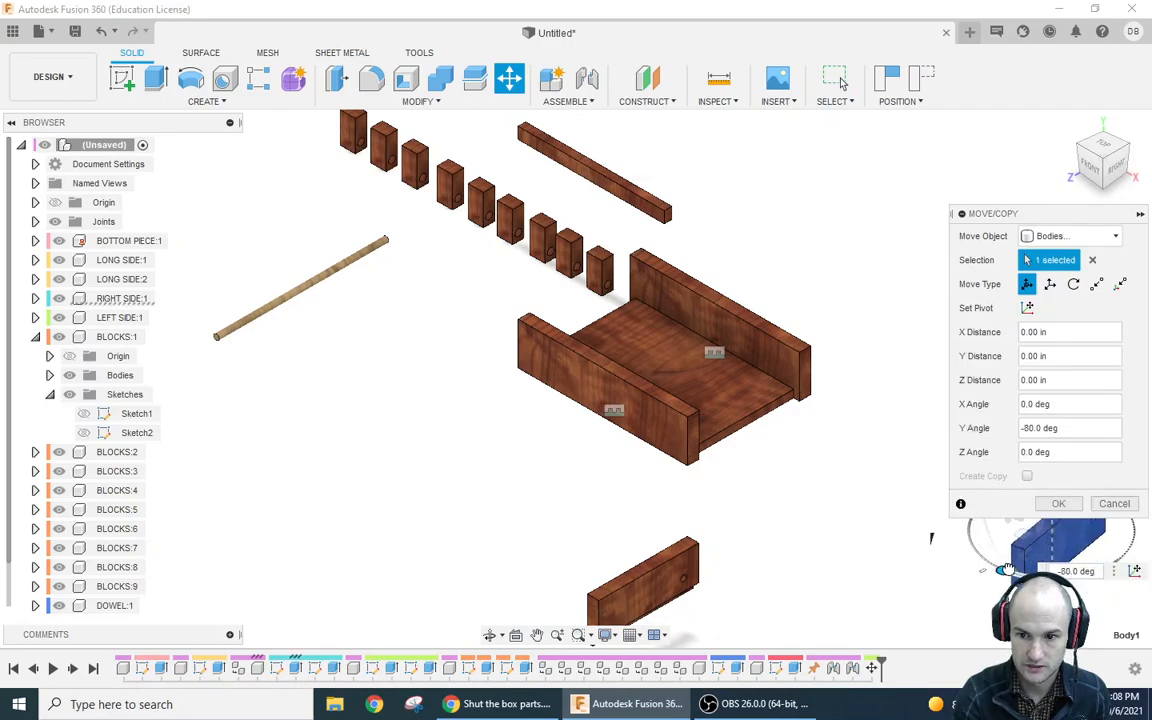
drag(1007, 568, 989, 561)
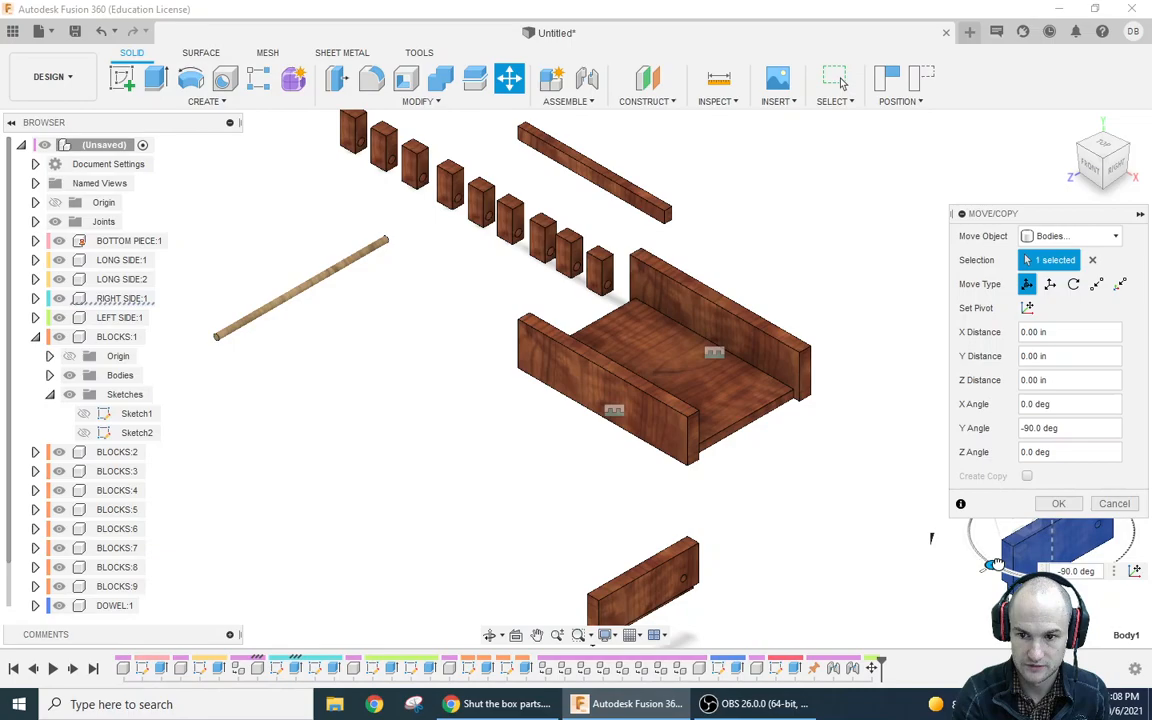
key(Return)
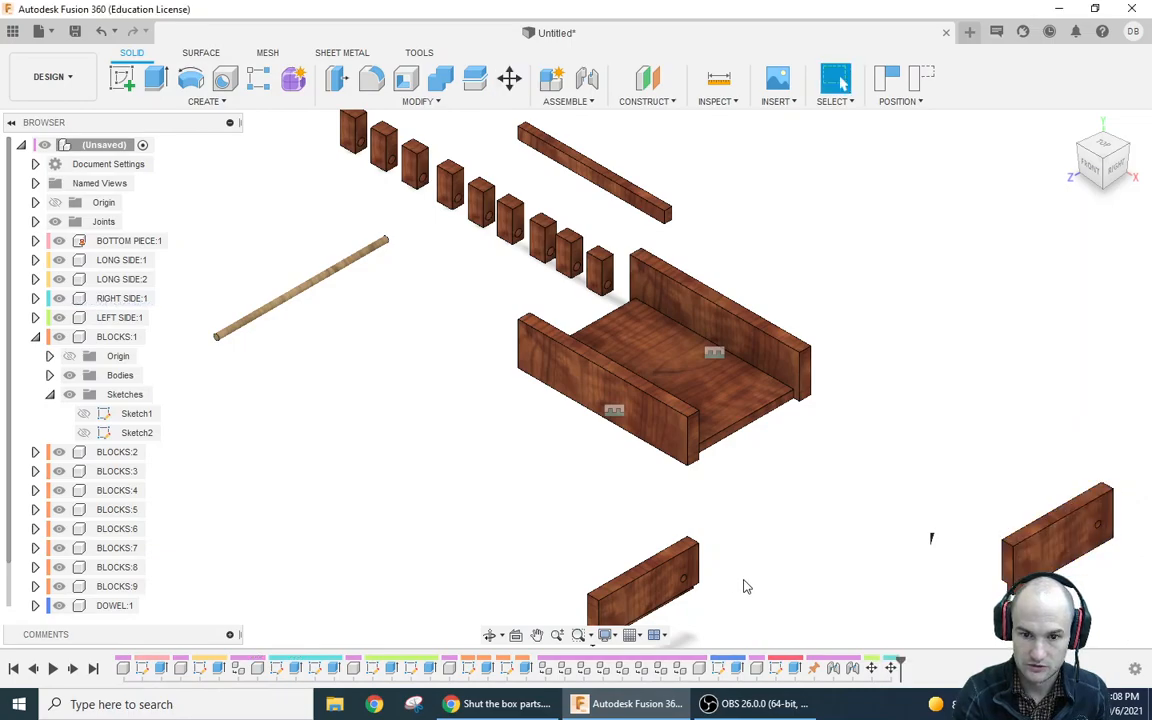
Step: Move LEFT SIDE:1 and RIGHT SIDE:1 near the box's open ends, and pull the two blocks nearest the box out of the row
drag(675, 580, 419, 391)
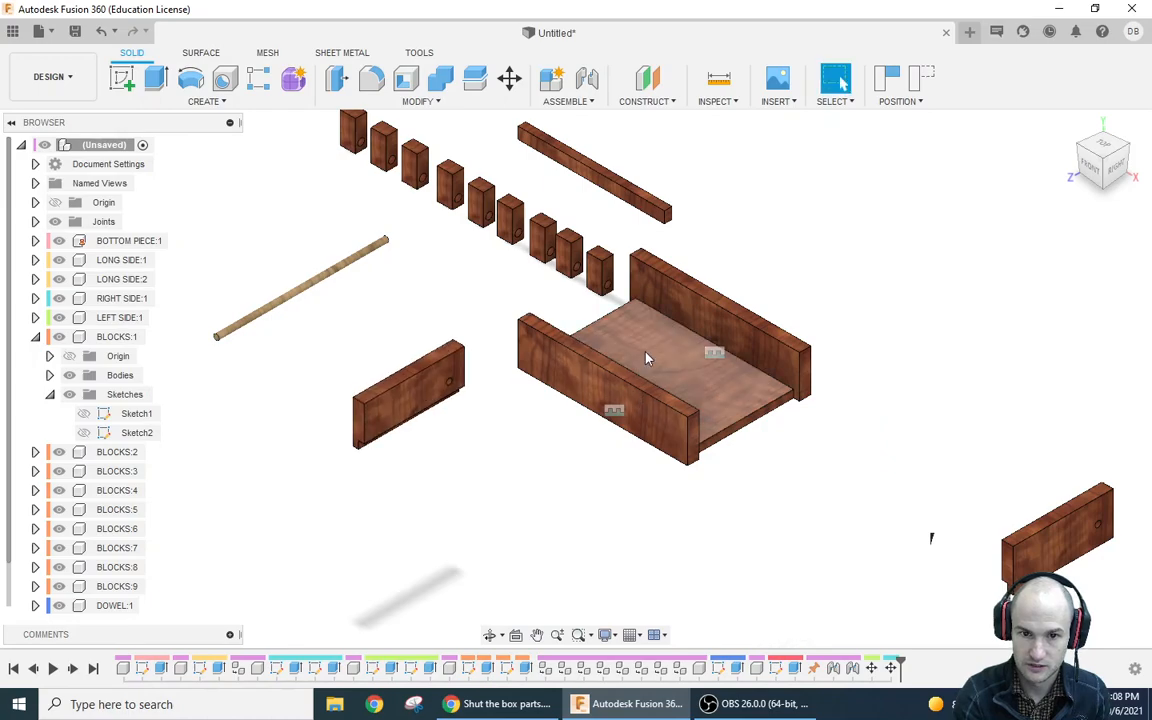
drag(595, 268, 477, 273)
drag(560, 263, 418, 280)
drag(757, 467, 714, 441)
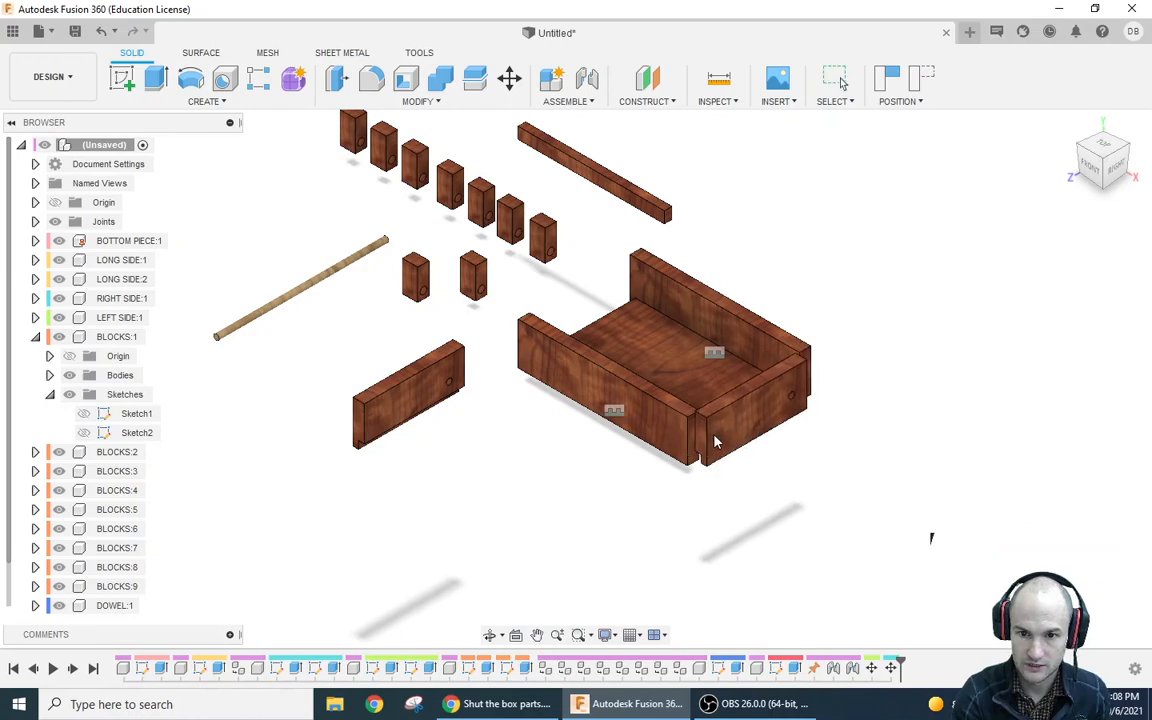
key(ctrl+z)
Step: Joint RIGHT SIDE:1's upper back corner to the inner upper corner at the open end of LONG SIDE:1
click(587, 80)
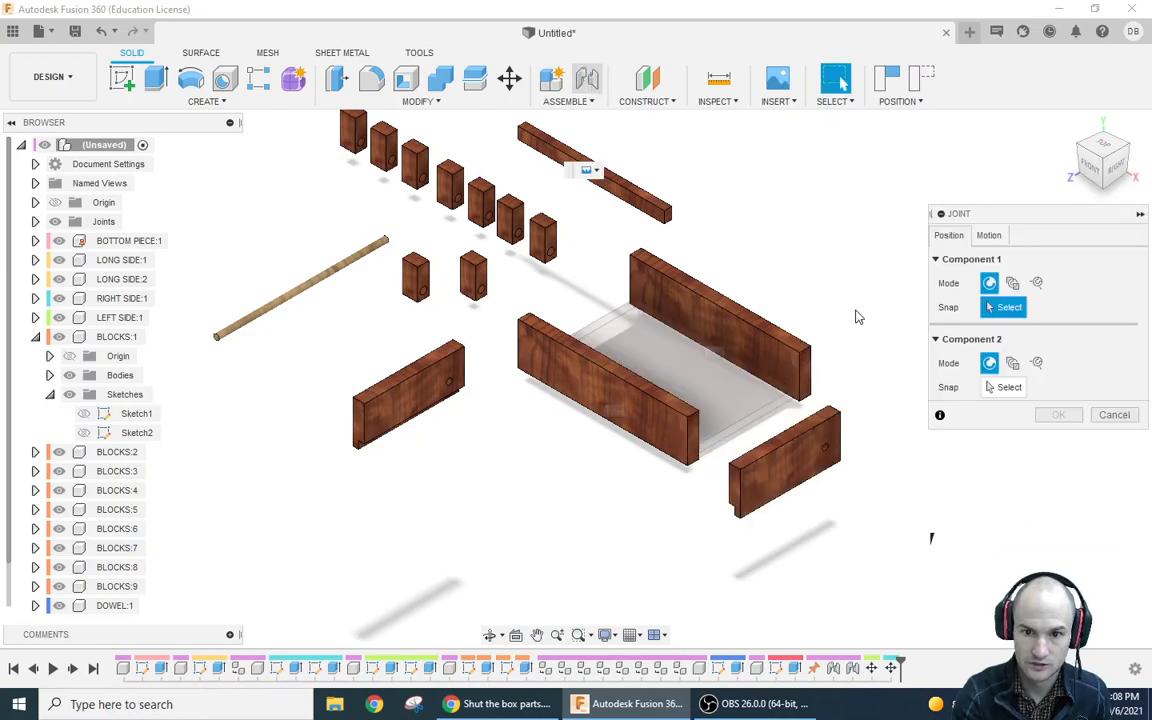
click(843, 420)
click(723, 323)
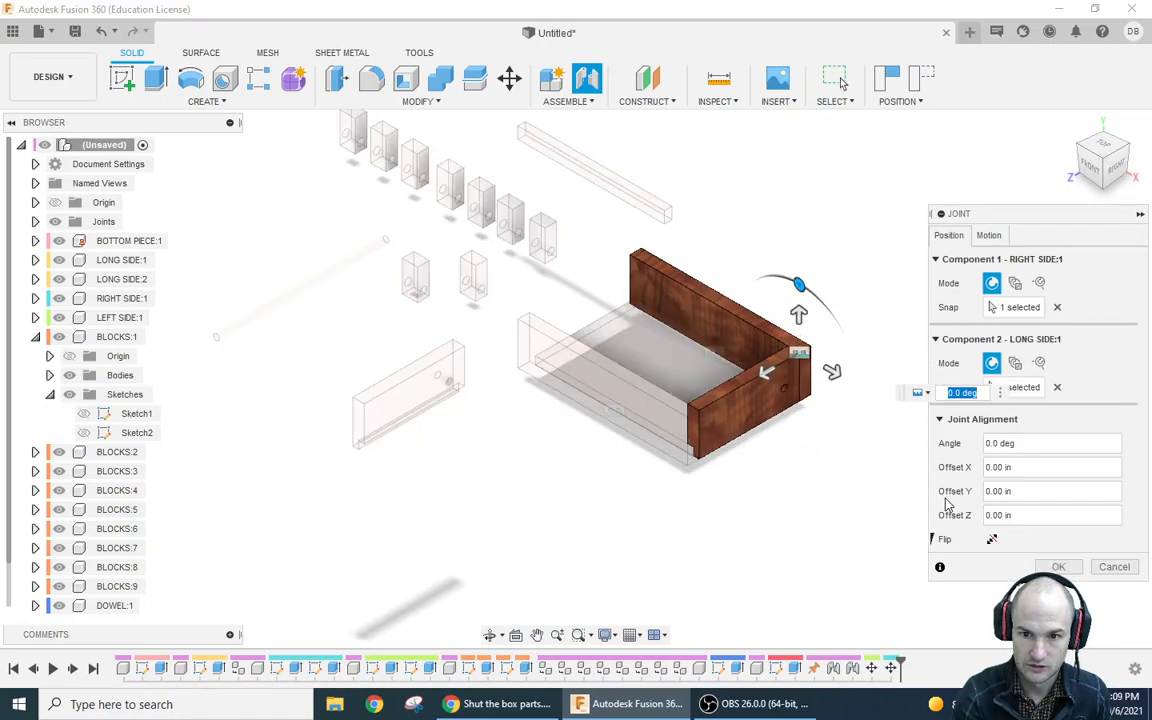
click(1058, 566)
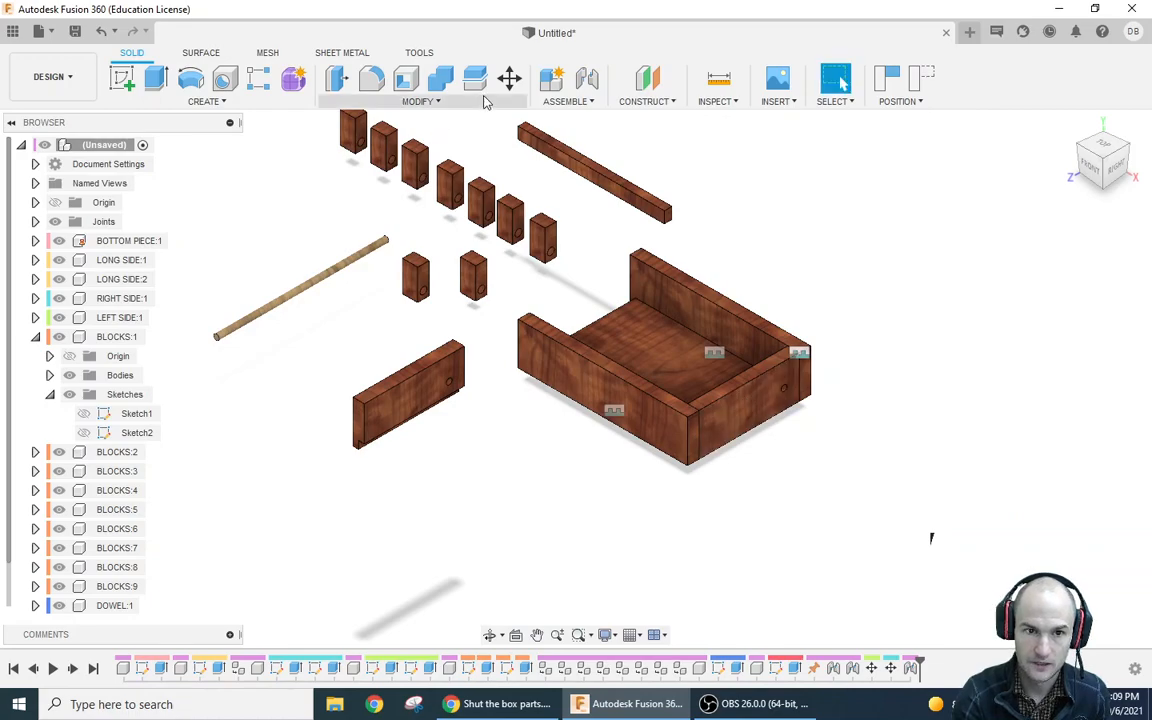
Step: Joint LEFT SIDE:1's upper front corner to the inner upper corner at the open end of LONG SIDE:2
click(587, 79)
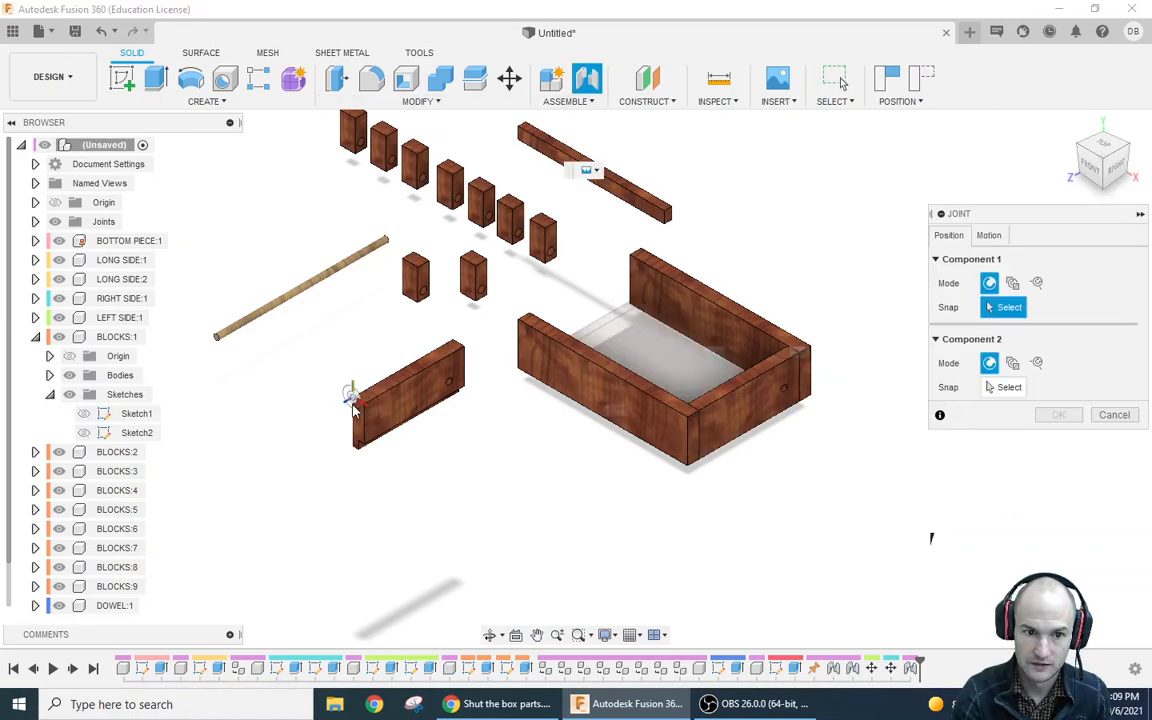
click(353, 405)
click(529, 310)
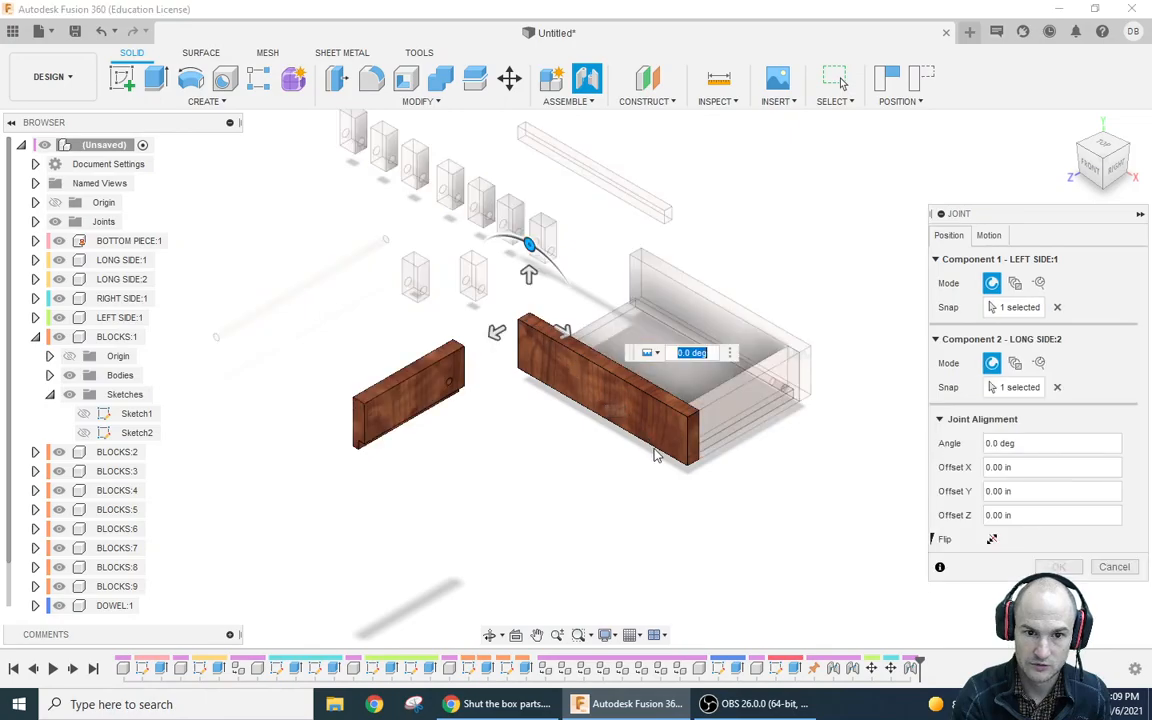
click(1058, 566)
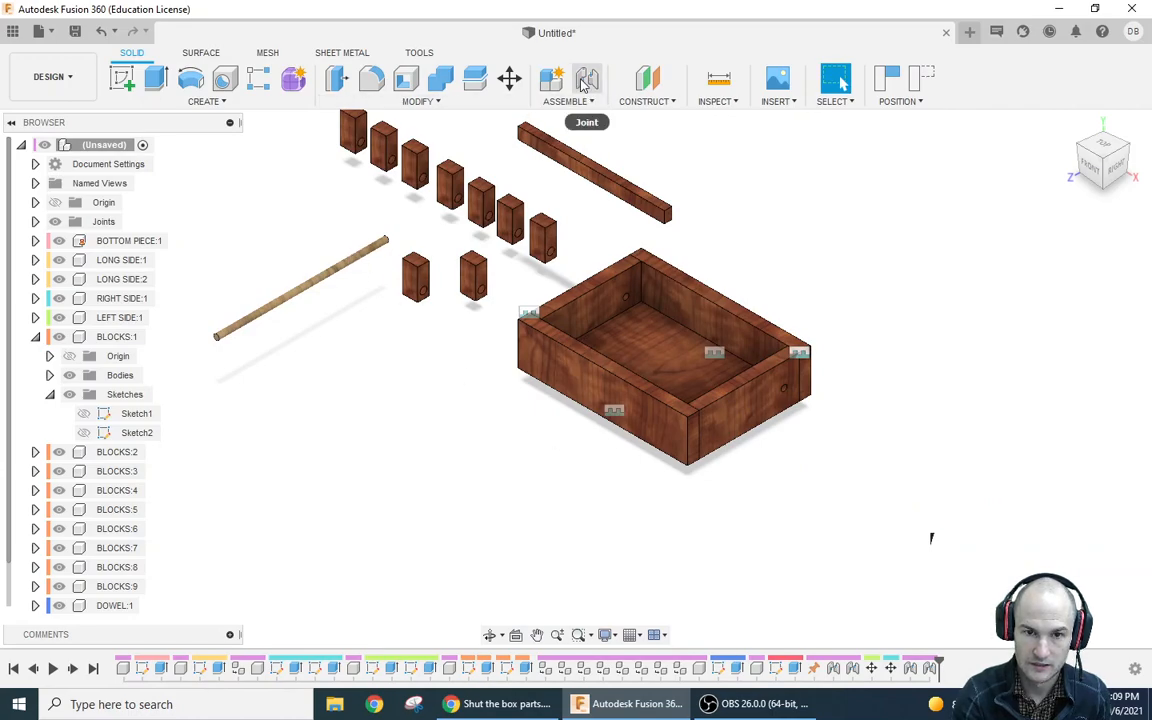
Step: Create a revolute joint between the center of BLOCKS:1's hole and the center of the dowel's front end
middle_drag(972, 166, 982, 273)
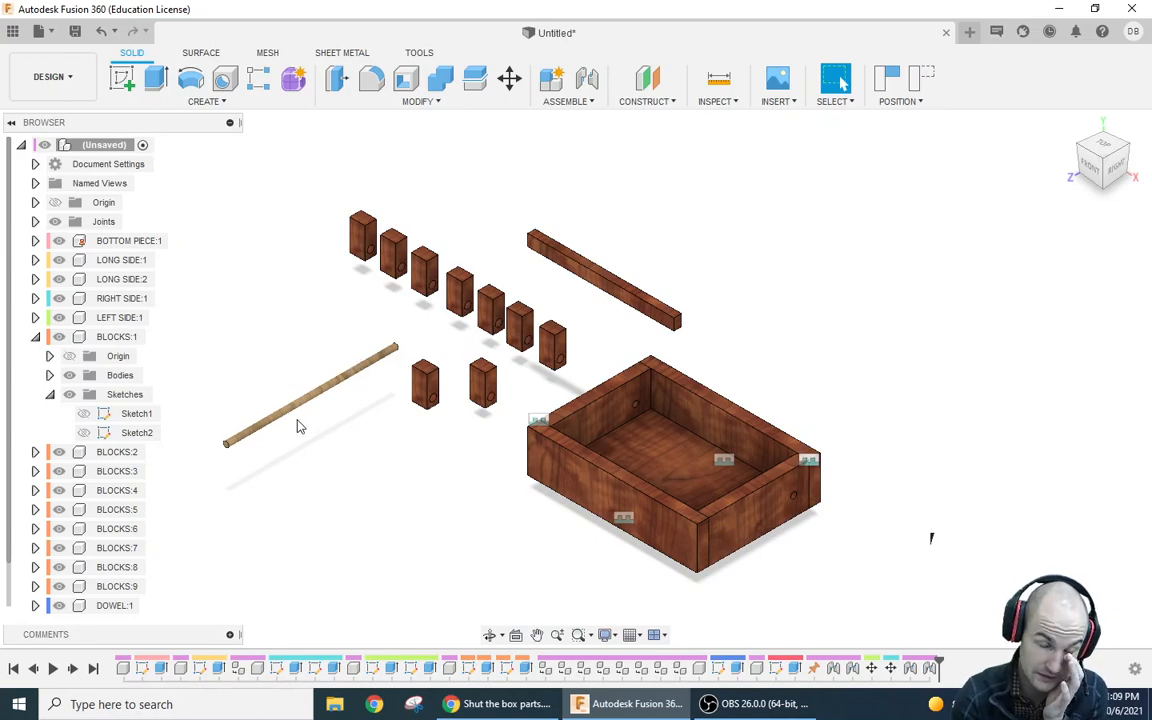
click(588, 78)
click(985, 237)
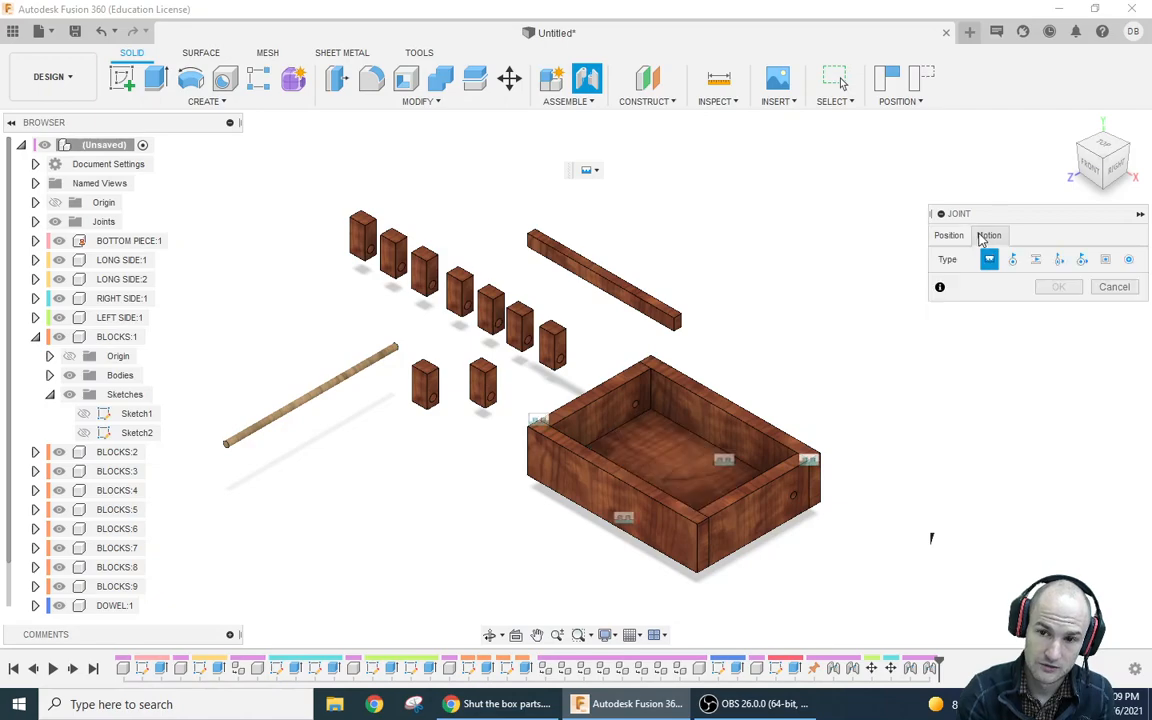
click(1013, 260)
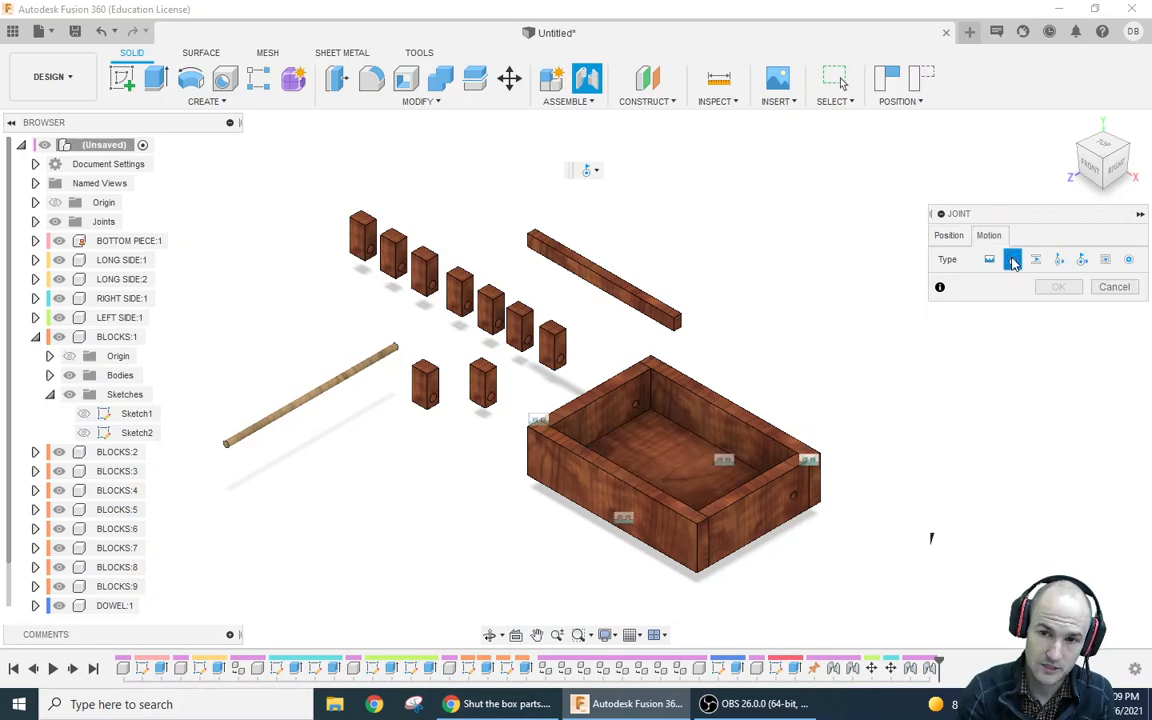
click(948, 235)
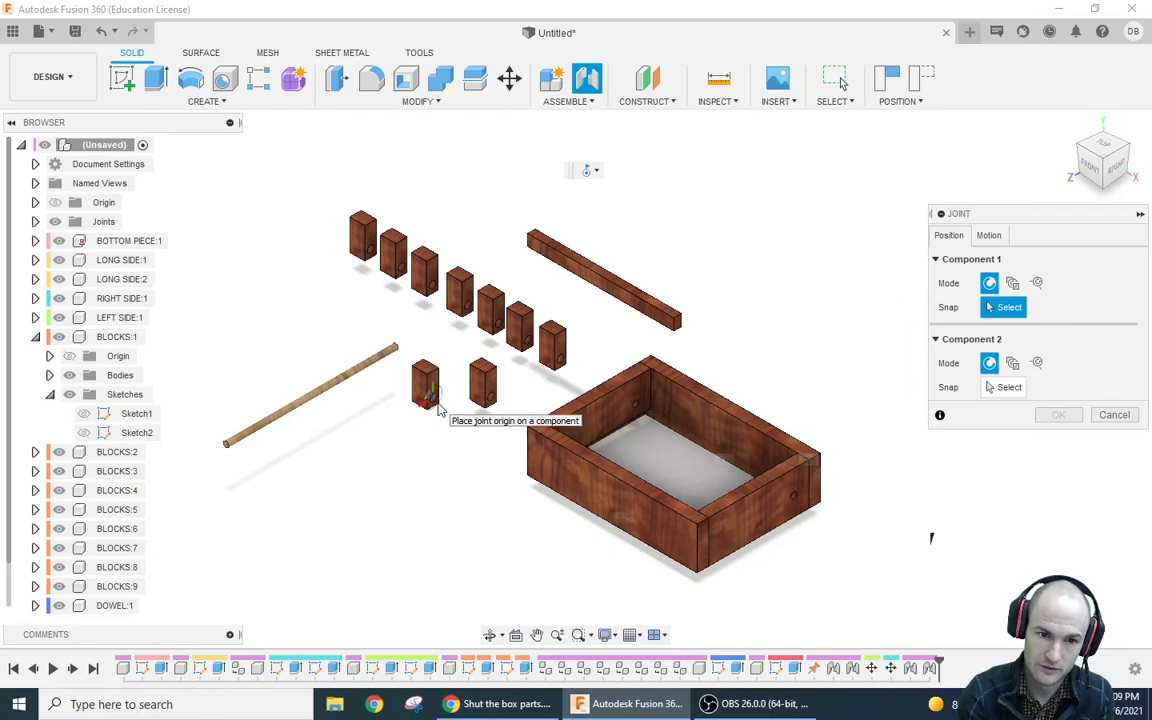
scroll(425, 402, up, 3)
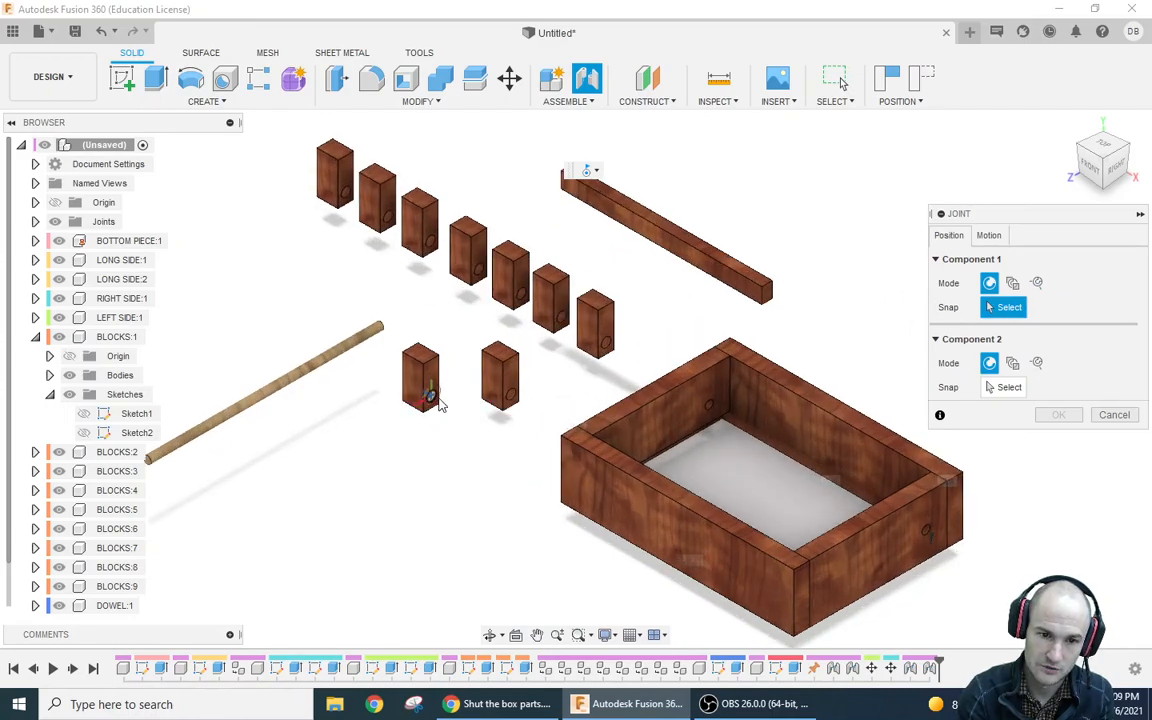
click(434, 399)
middle_drag(197, 495, 244, 483)
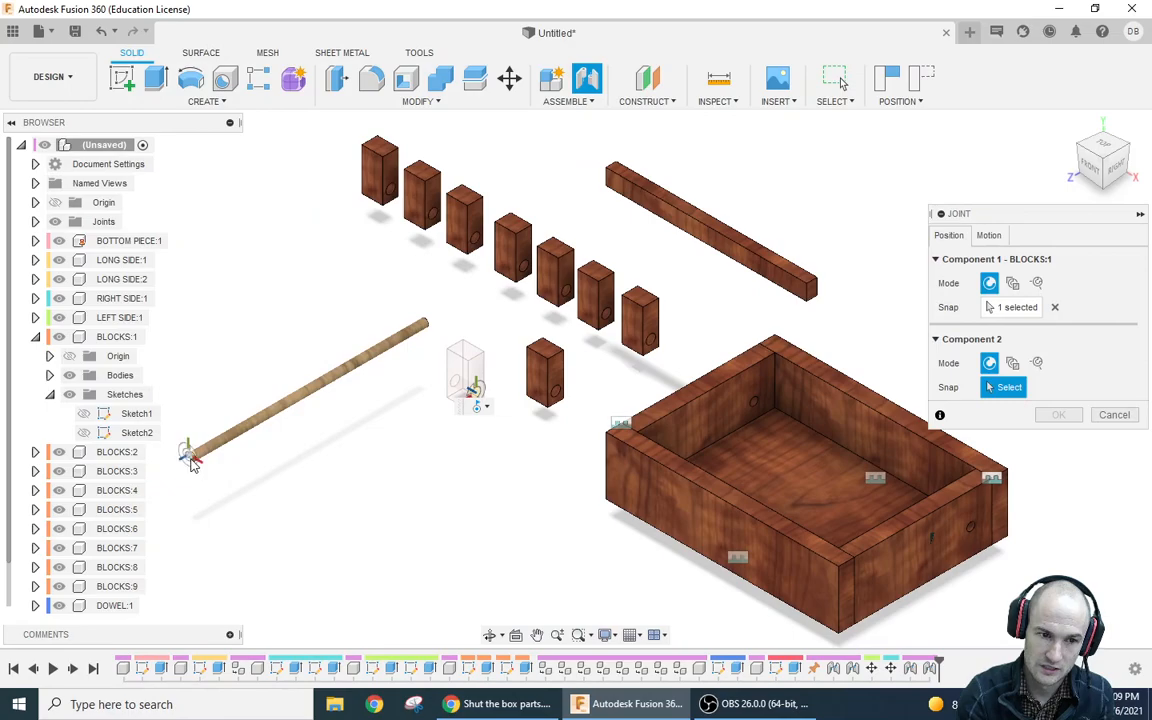
scroll(196, 466, up, 3)
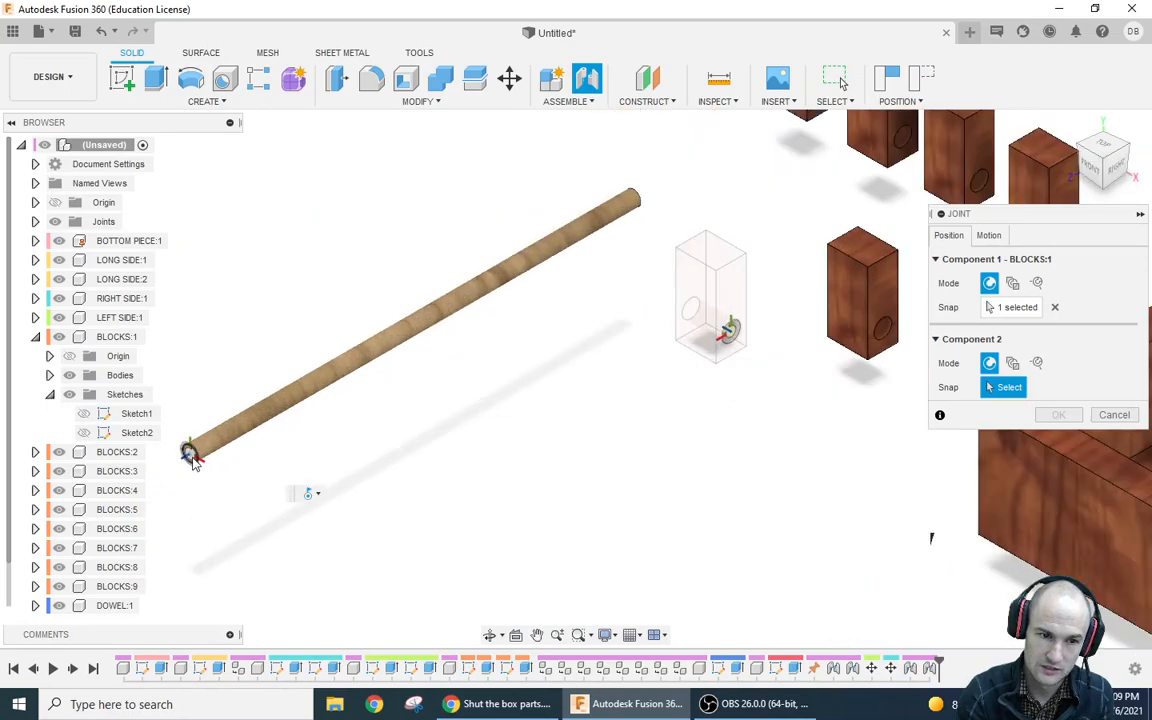
click(191, 455)
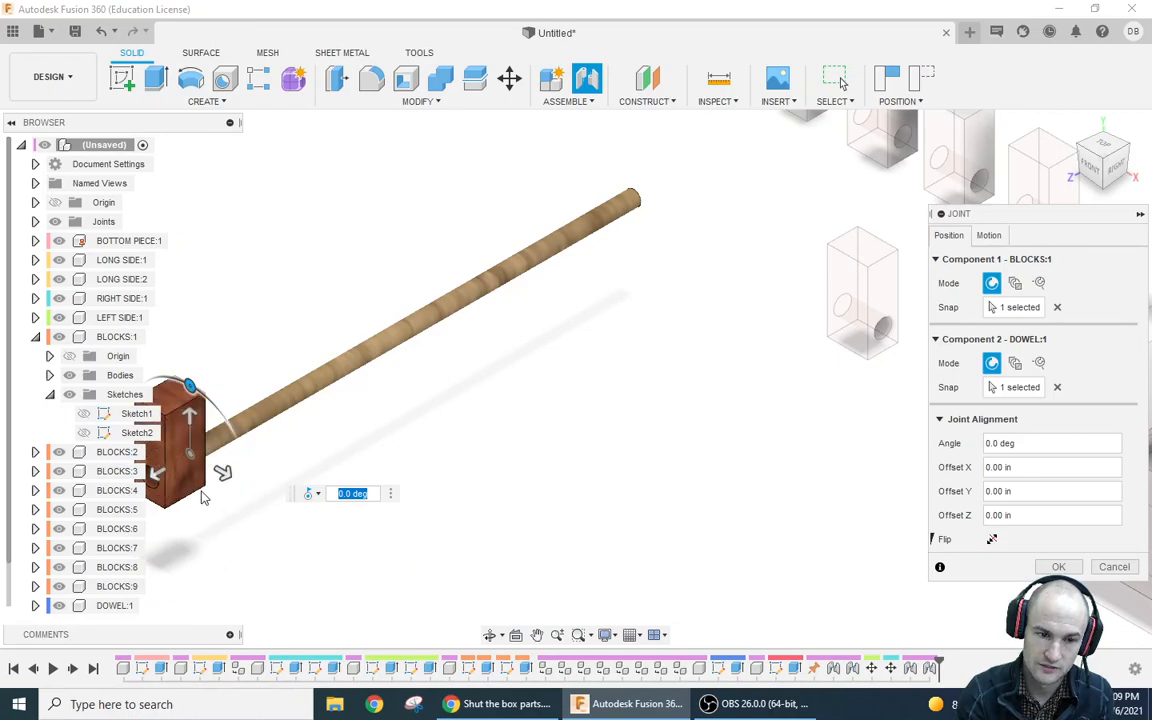
Step: Offset BLOCKS:1 along the dowel with a joint Z offset of -2.00 in
drag(158, 465, 197, 470)
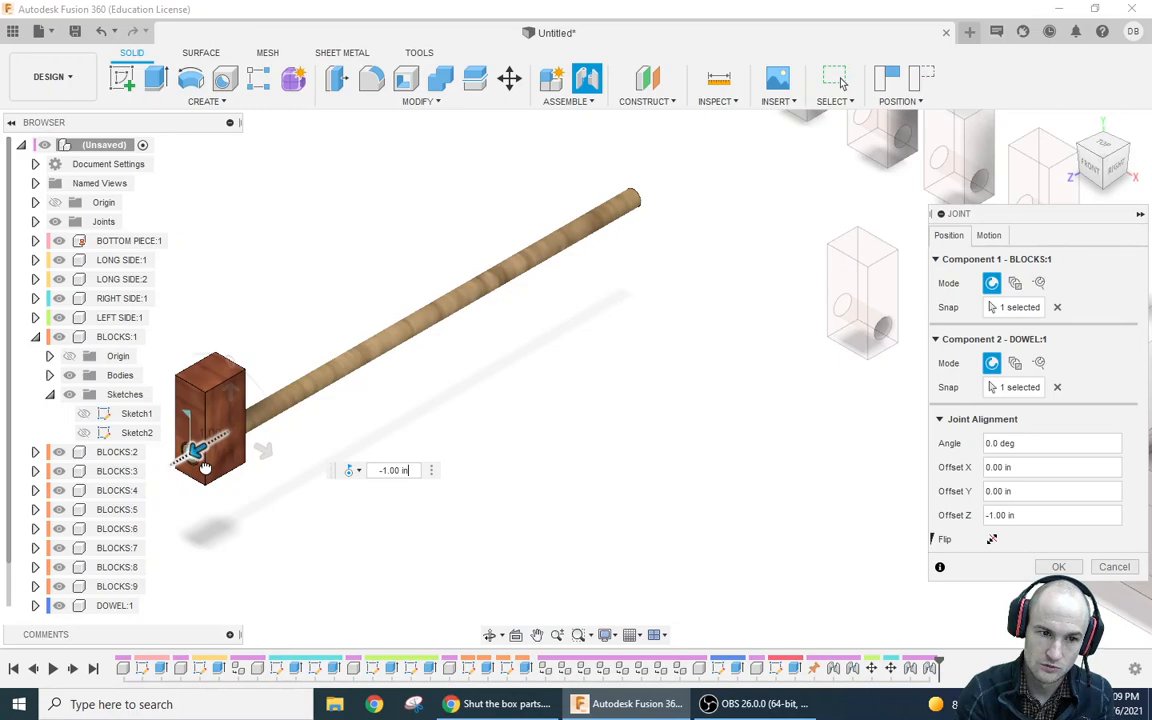
drag(230, 459, 245, 453)
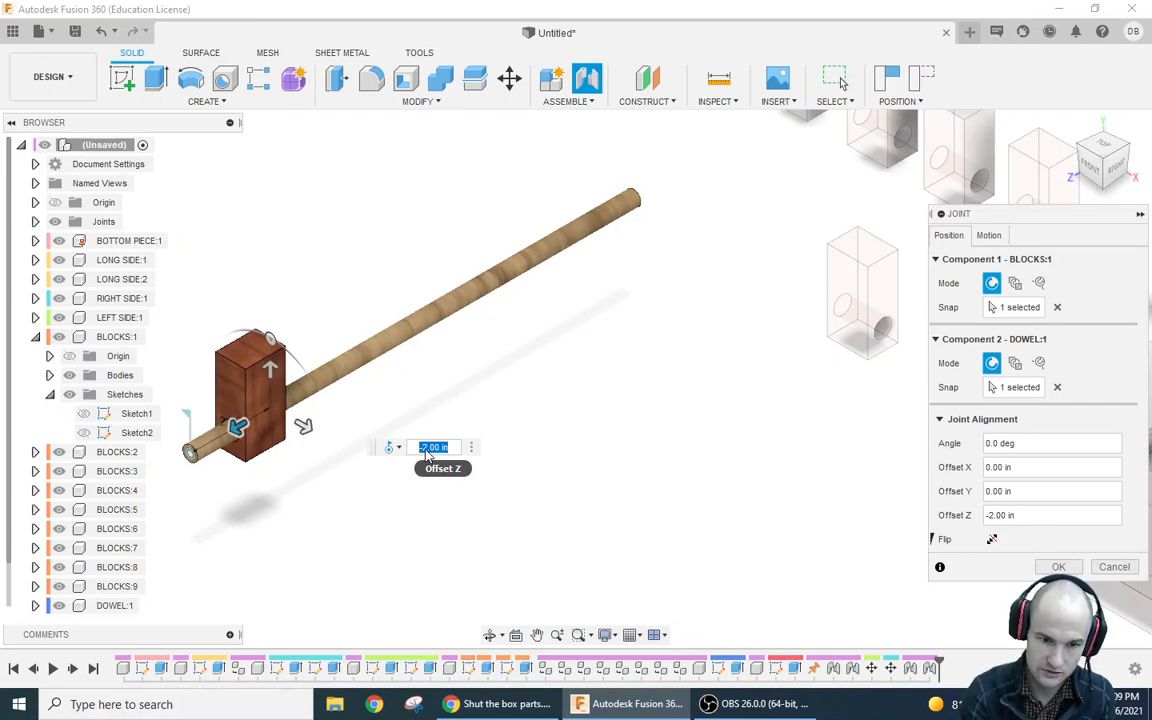
key(Return)
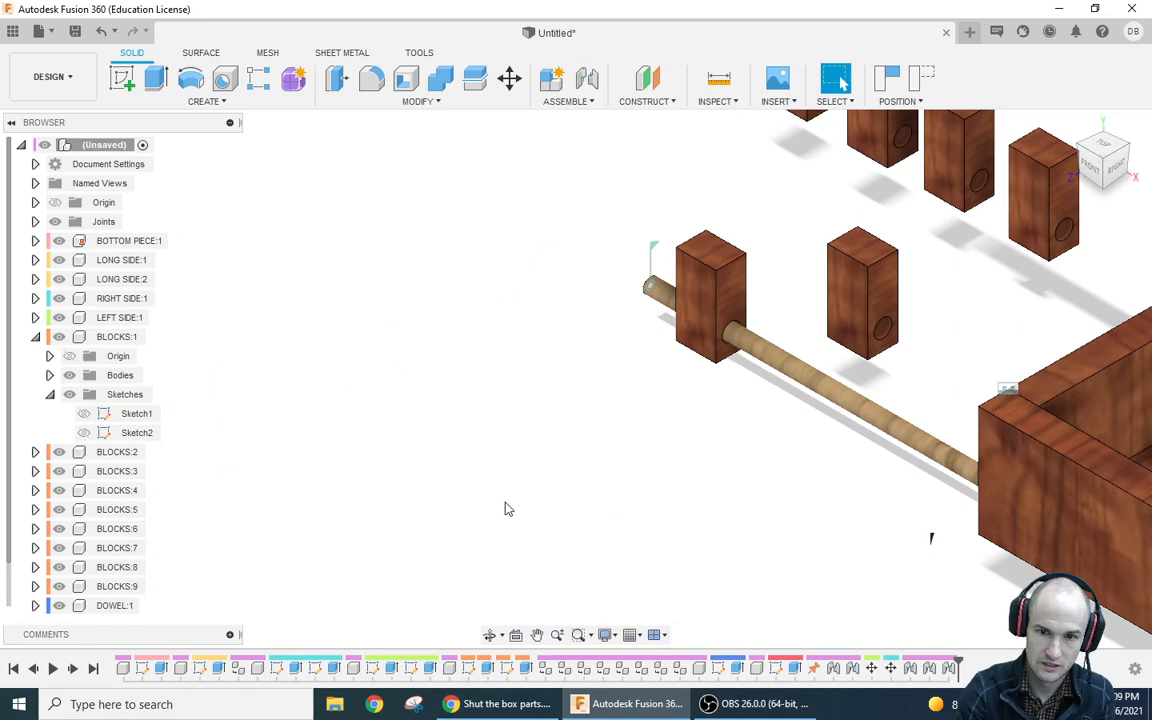
Step: Pull the dowel clear of the box and revolute-joint BLOCKS:8's hole to the dowel's end, offset along Z to sit against BLOCKS:1
scroll(545, 535, down, 5)
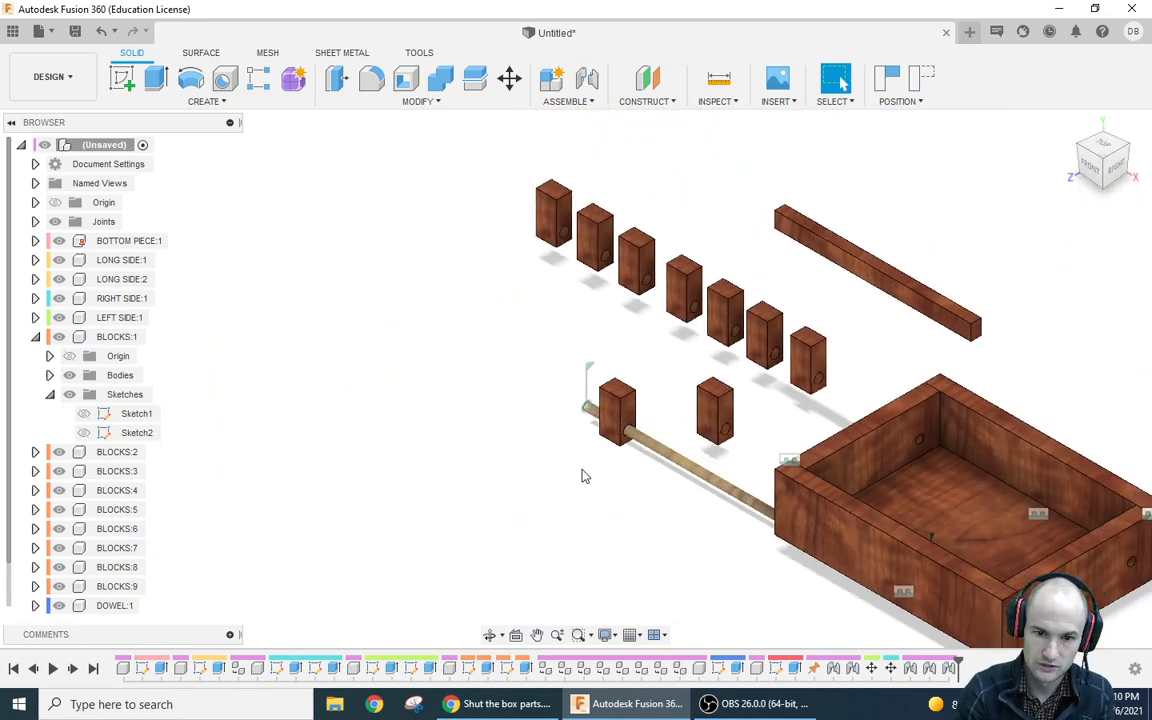
drag(700, 475, 585, 476)
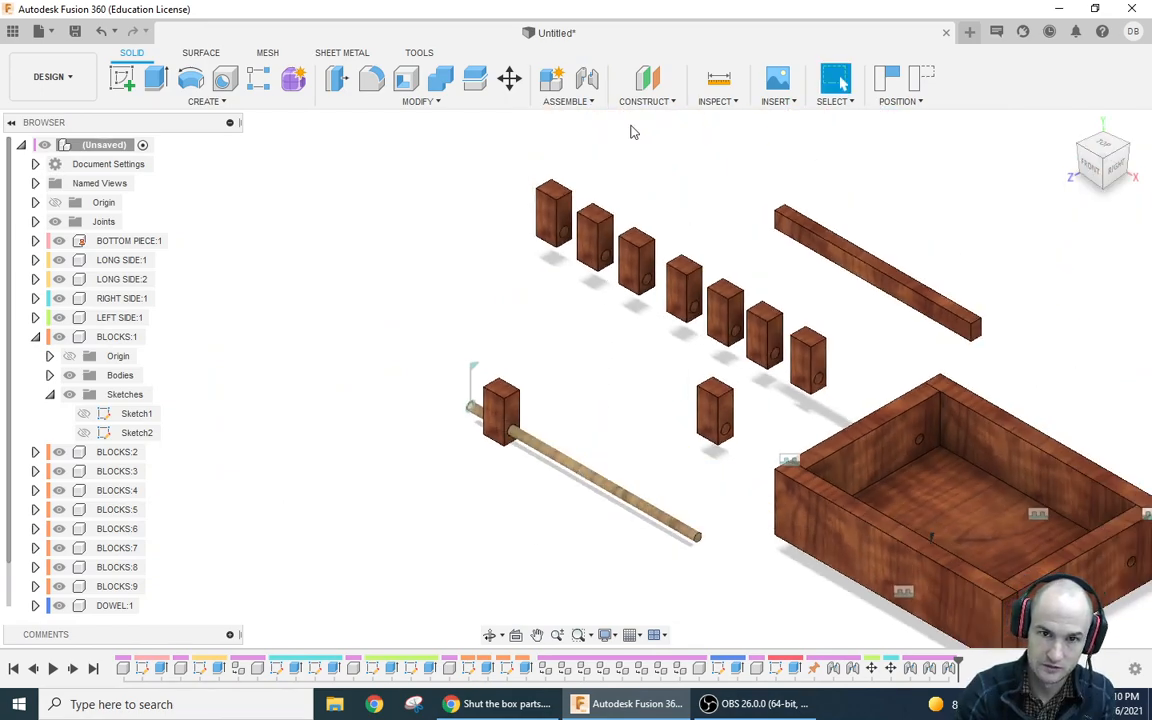
click(588, 84)
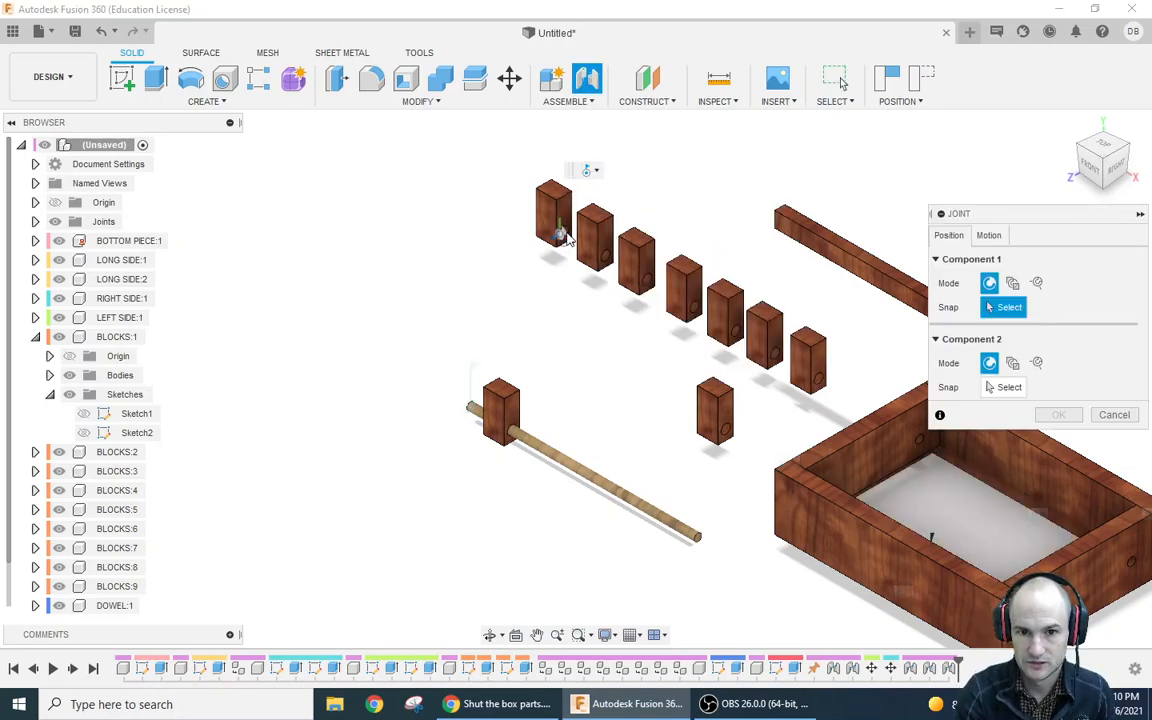
scroll(565, 237, up, 2)
click(566, 237)
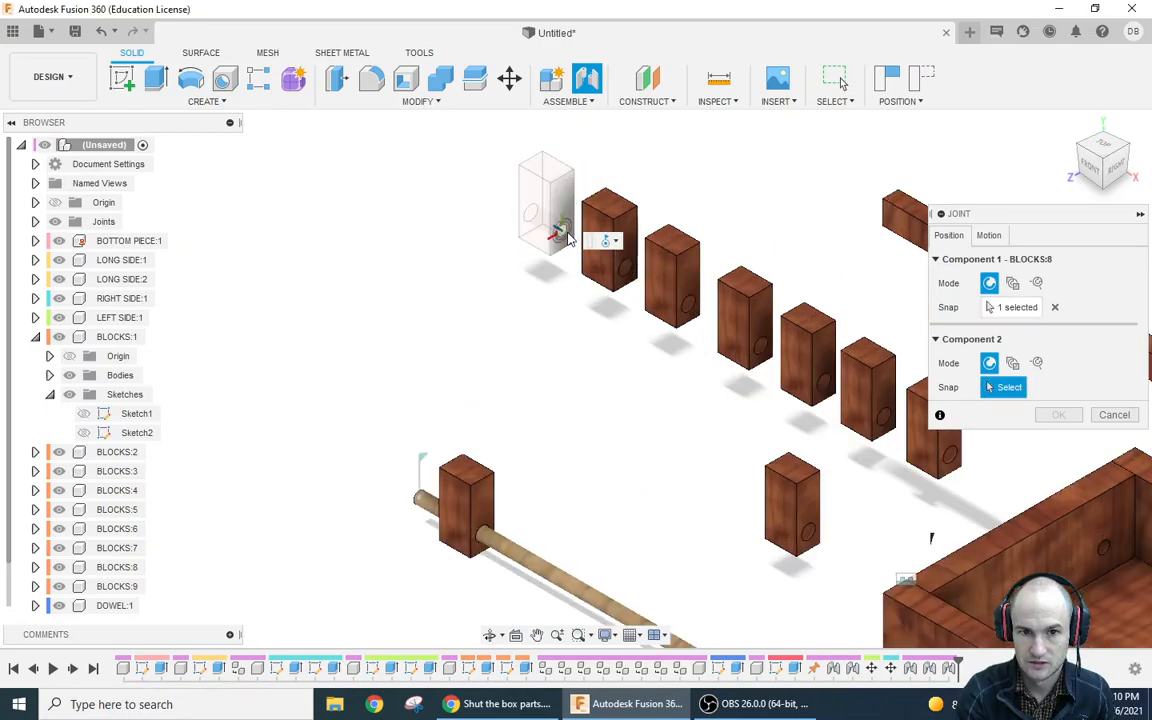
click(410, 503)
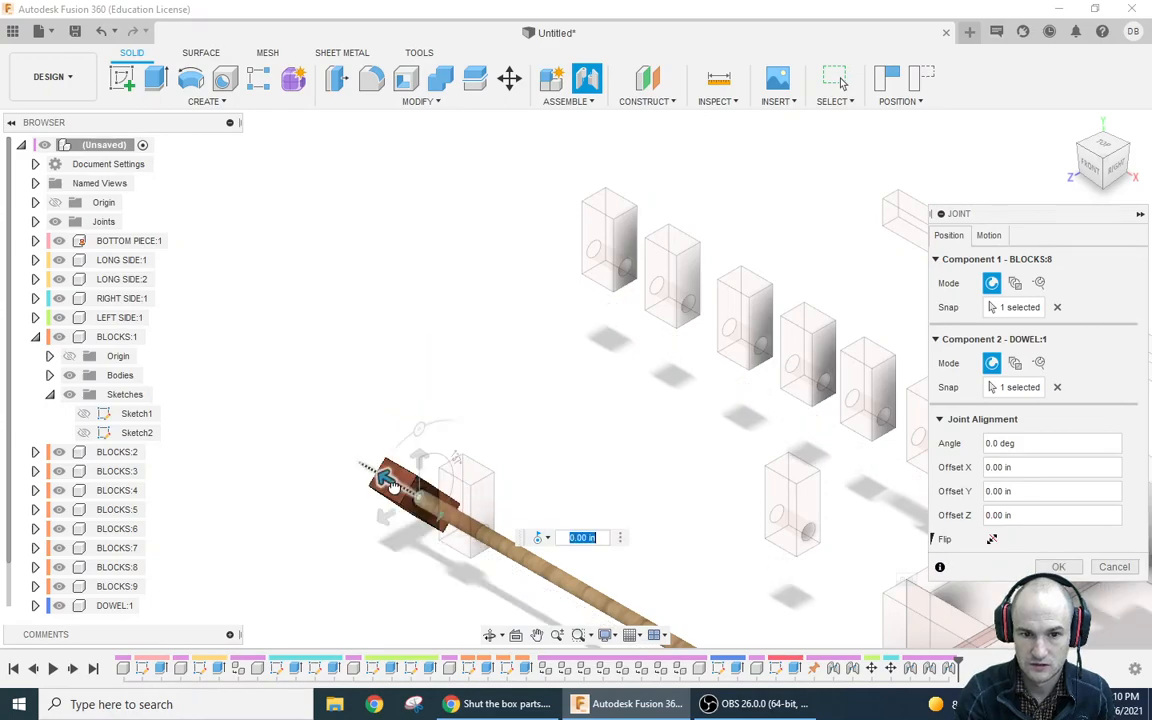
drag(390, 484, 480, 533)
key(Return)
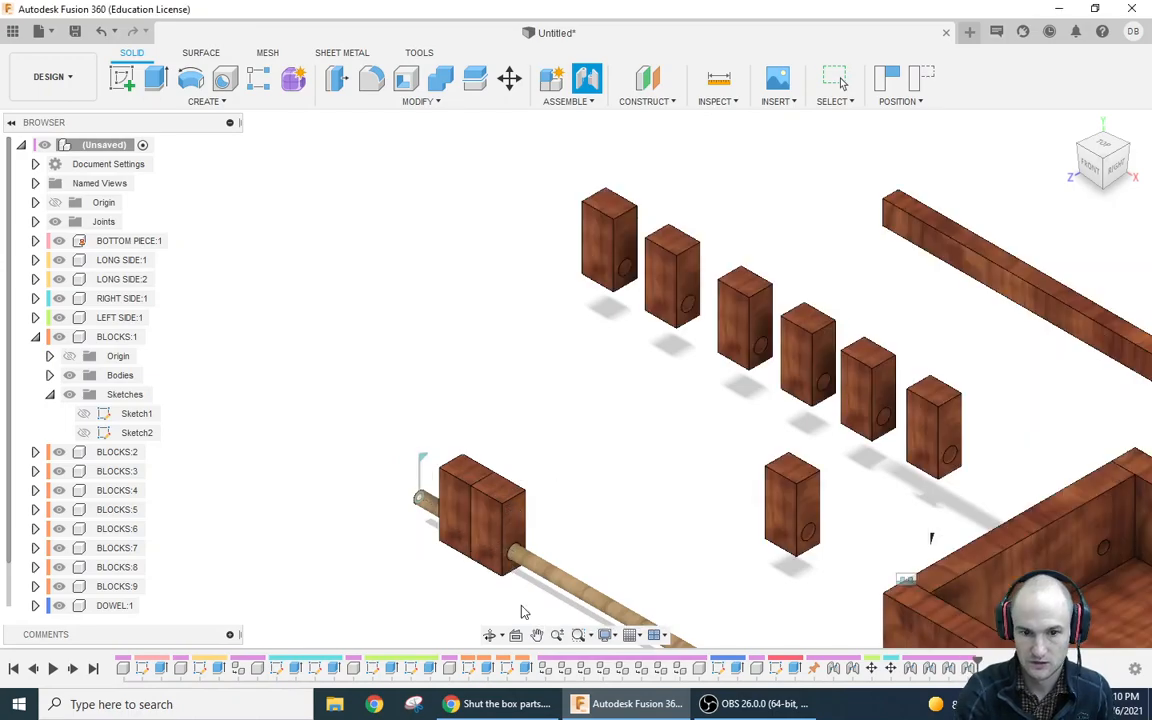
Step: Revolute-joint BLOCKS:7's hole to the same dowel end with a Z offset of -4.00 in
key(j)
click(622, 264)
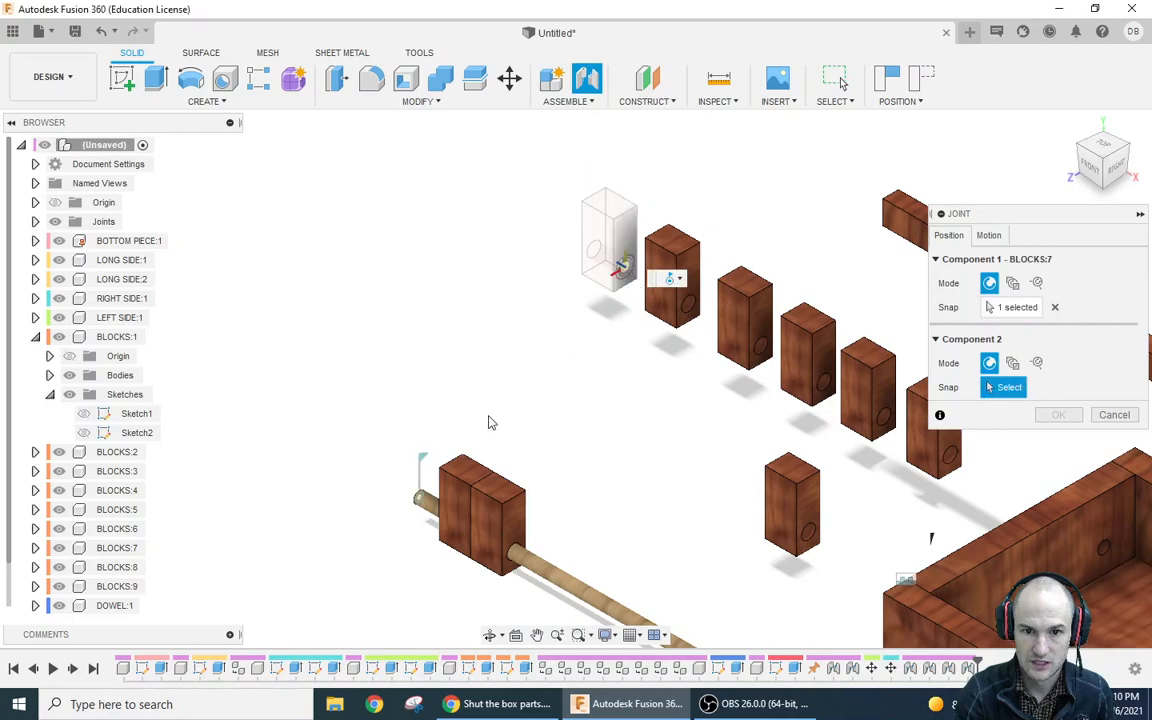
click(414, 496)
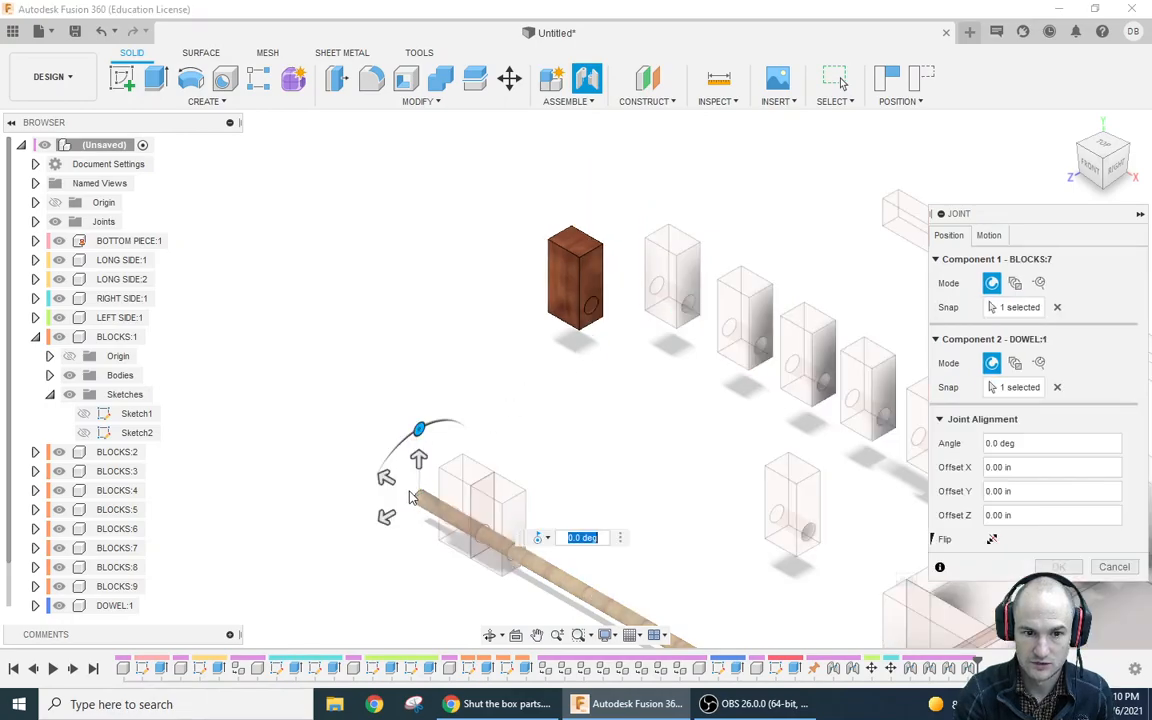
drag(386, 480, 510, 569)
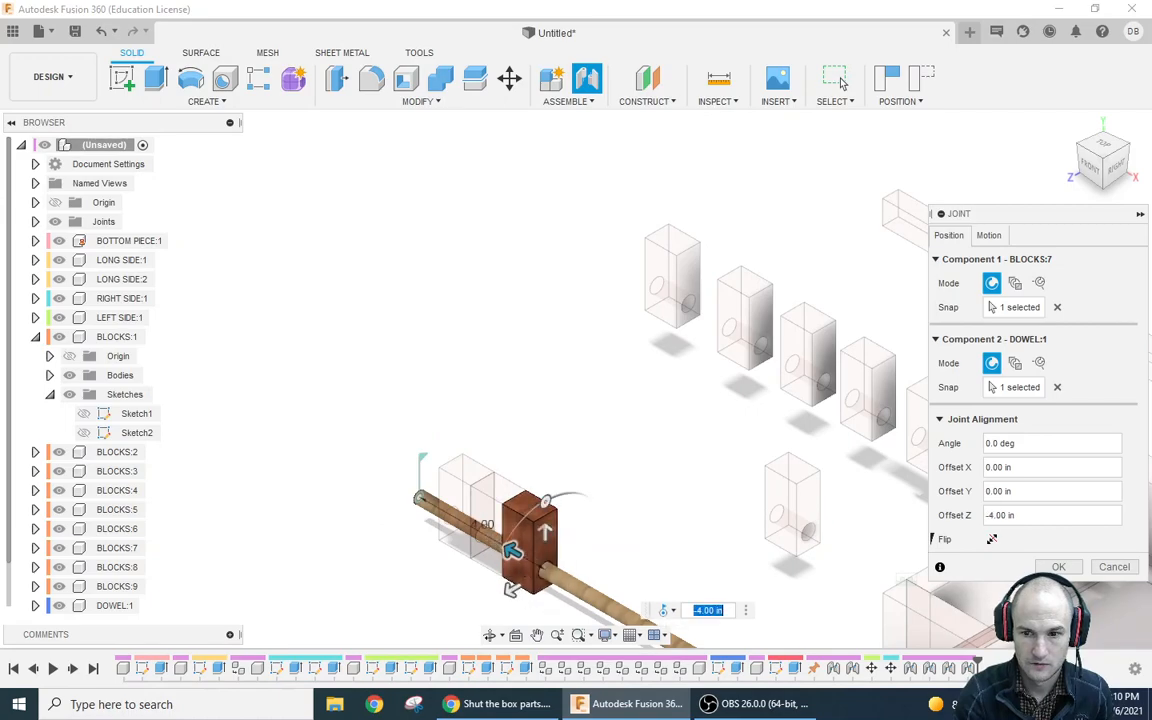
click(1055, 569)
Step: Revolute-joint BLOCKS:6's hole to the dowel's front end with a Z offset of -5.00 in
click(590, 80)
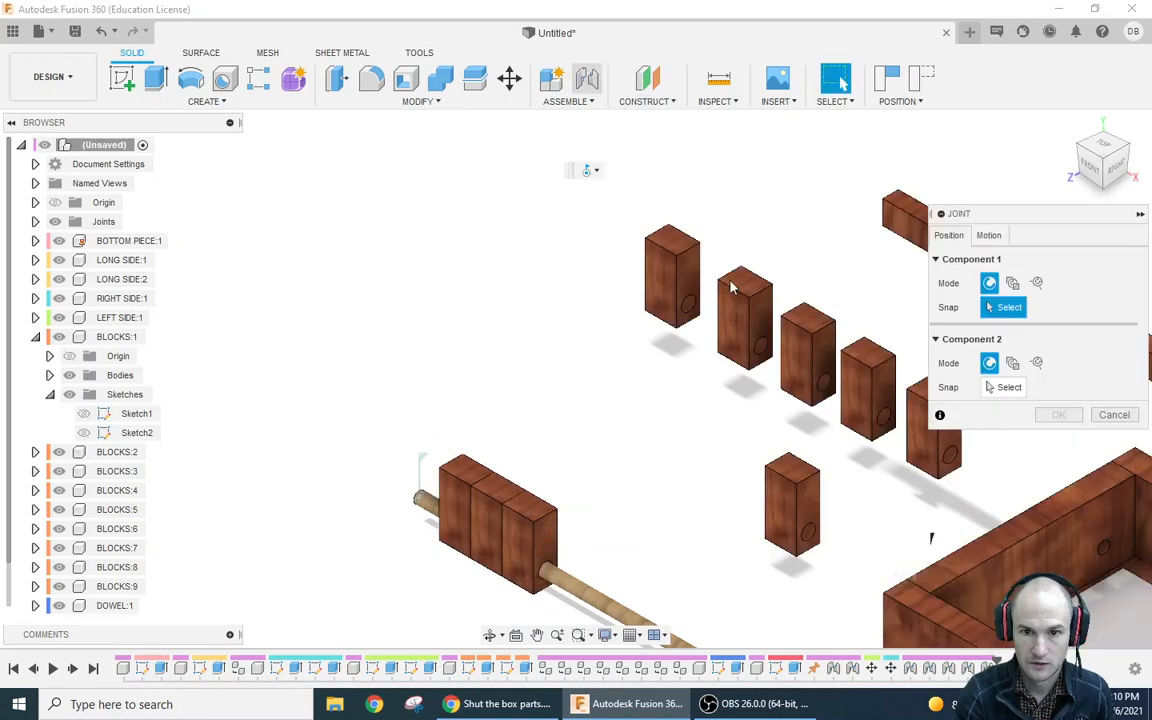
click(688, 303)
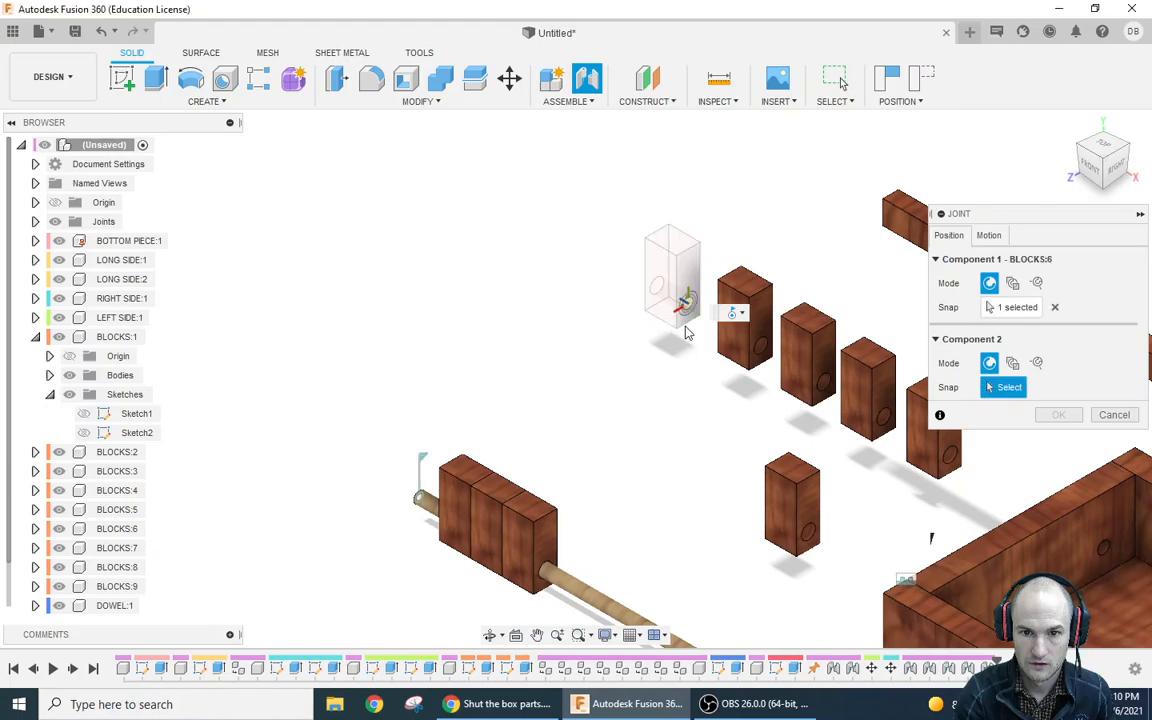
click(383, 507)
drag(384, 514, 540, 575)
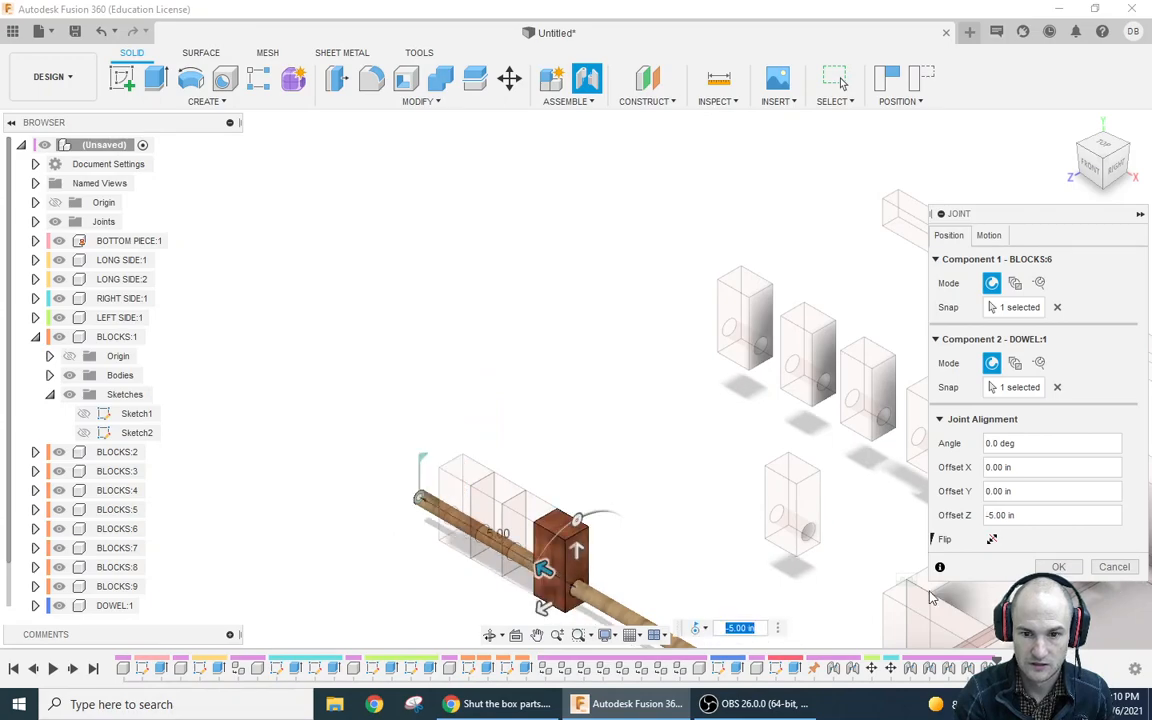
click(1060, 567)
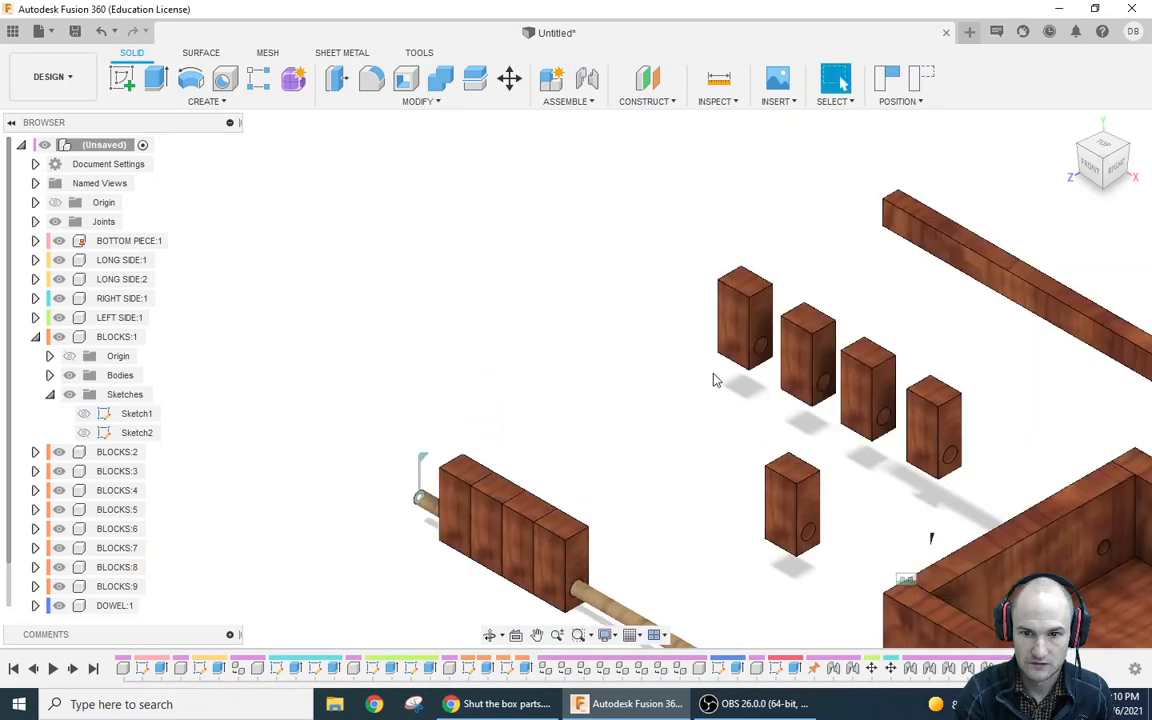
Step: Revolute-joint BLOCKS:5's hole to the dowel's front end with a Z offset of -6.00 in
click(596, 84)
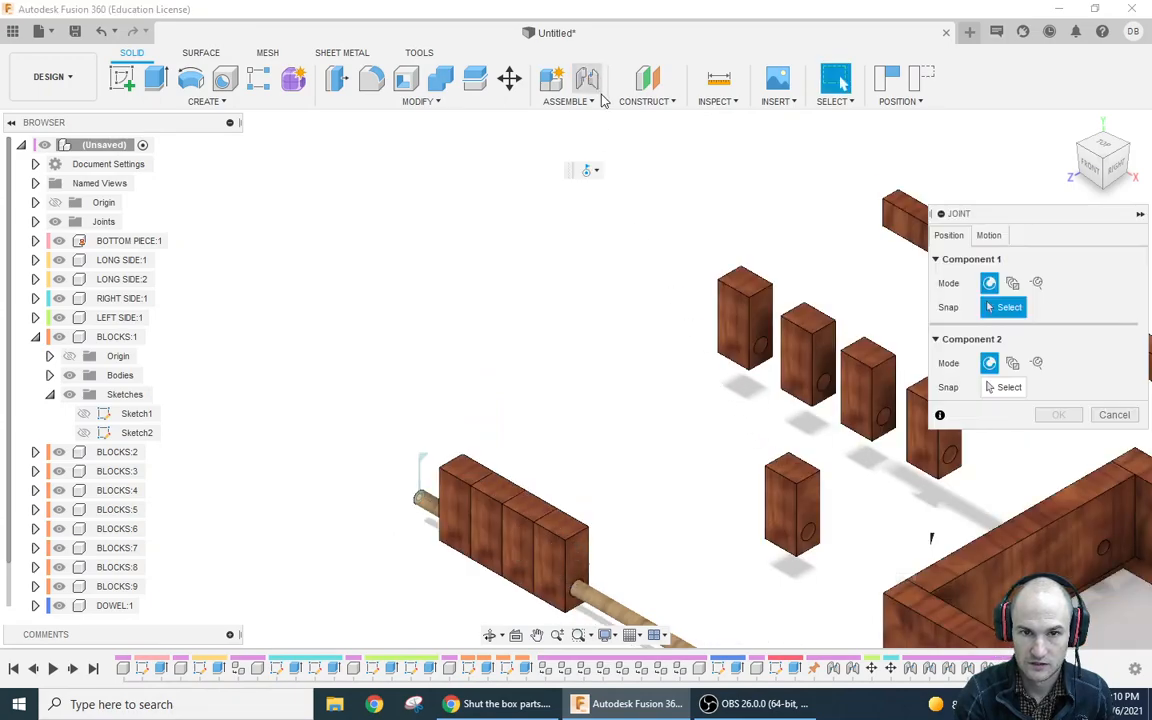
click(760, 346)
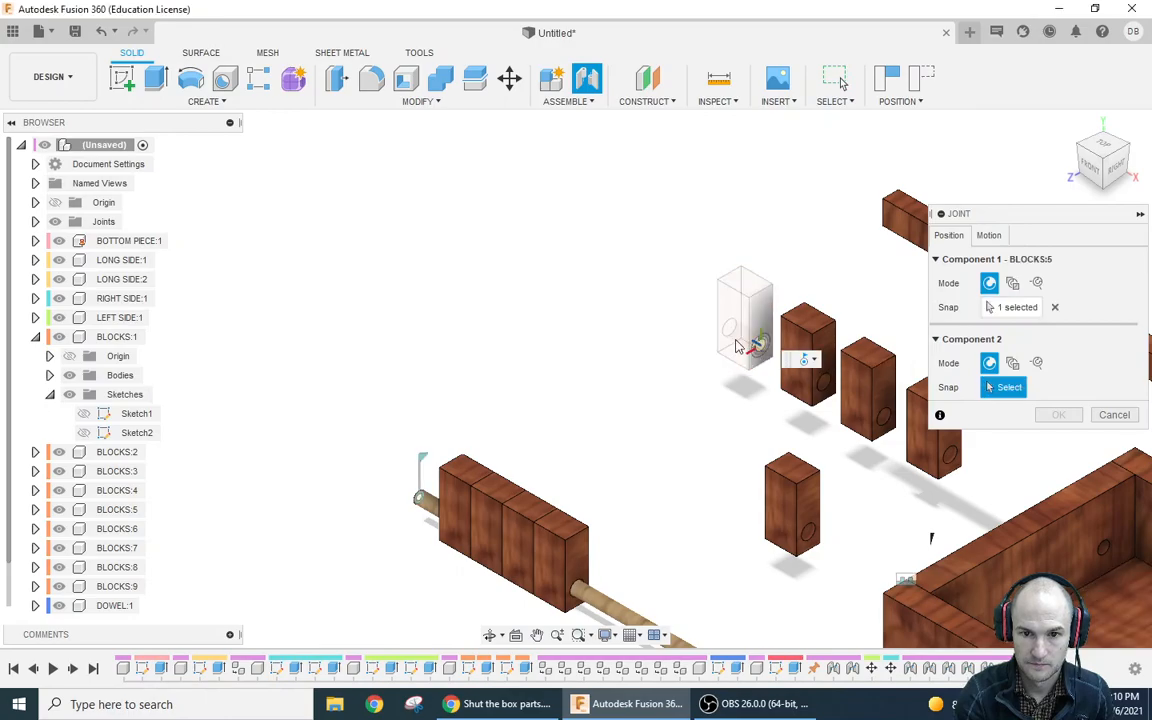
click(418, 498)
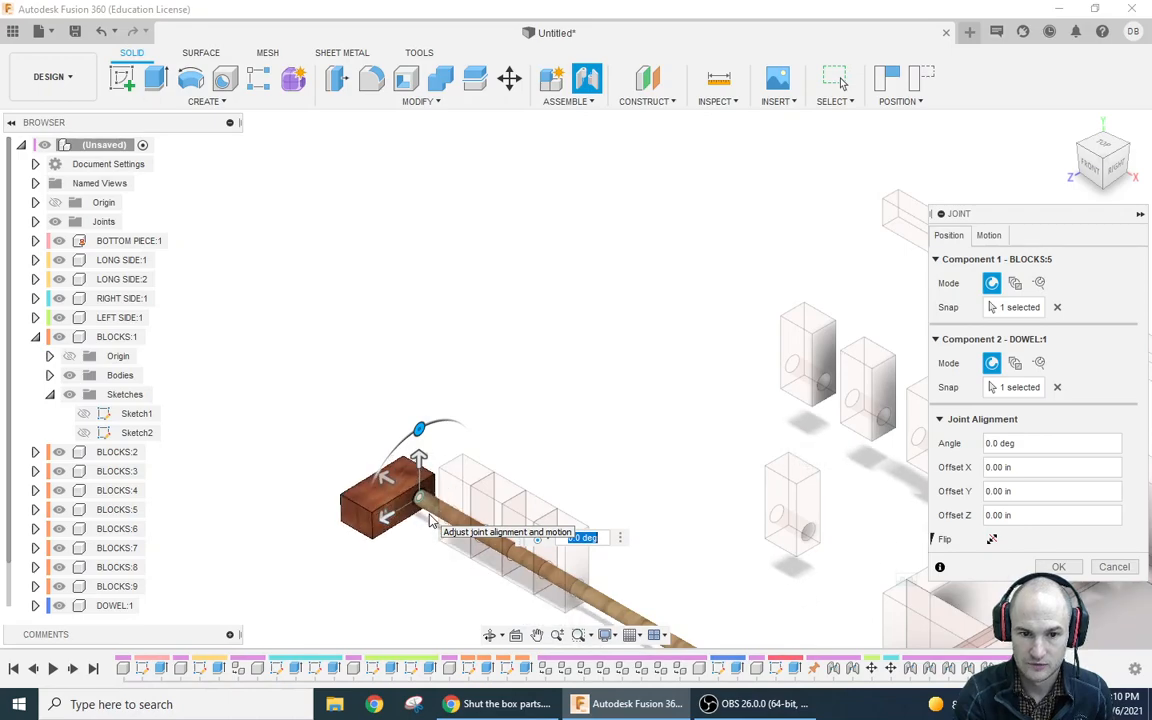
drag(387, 479, 580, 585)
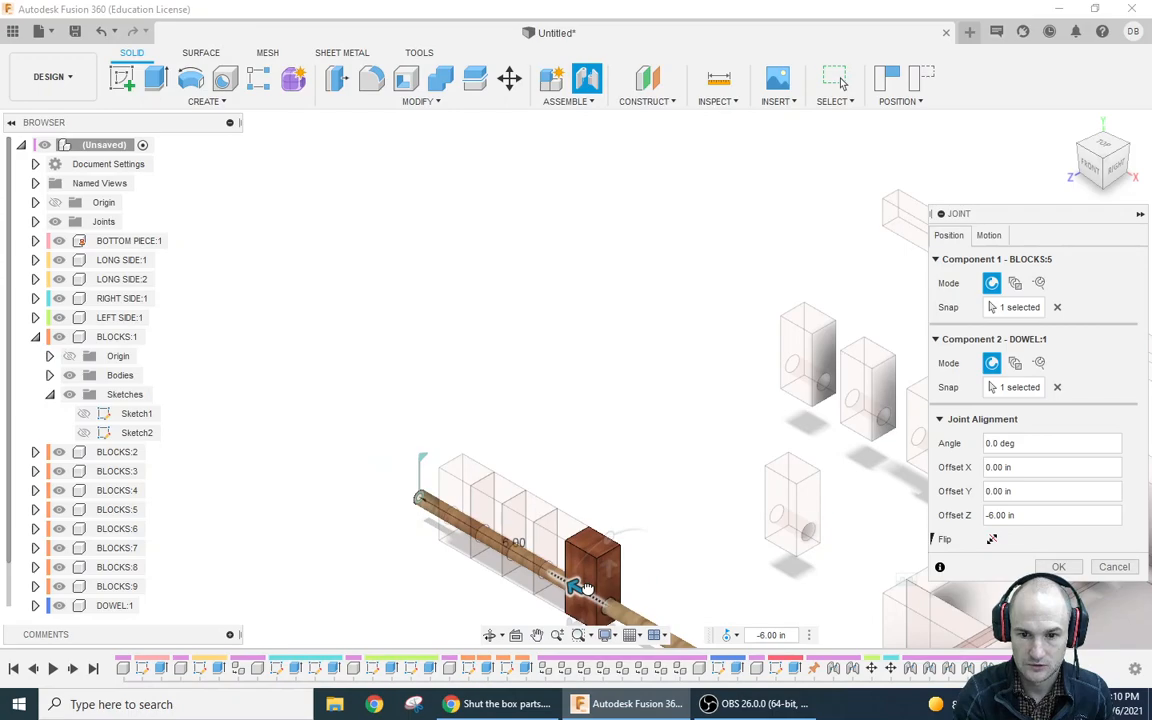
click(1062, 567)
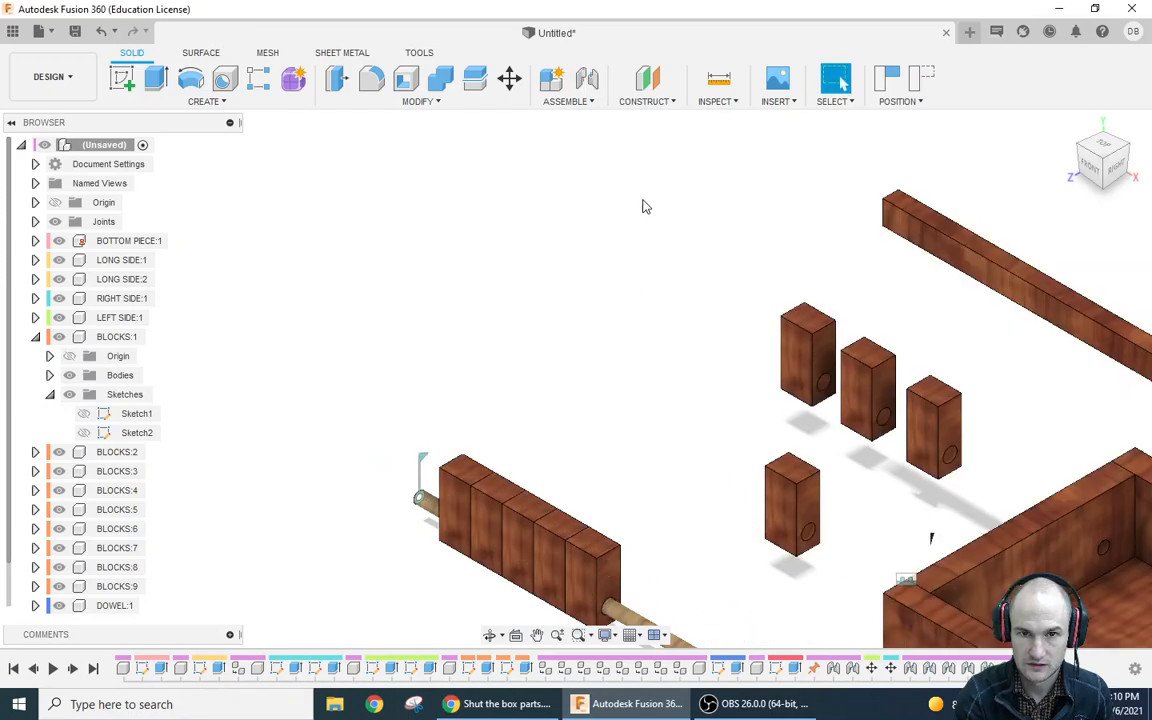
Step: Revolute-joint BLOCKS:9's hole to the dowel's front end, offset along Z to sit against BLOCKS:5
click(587, 80)
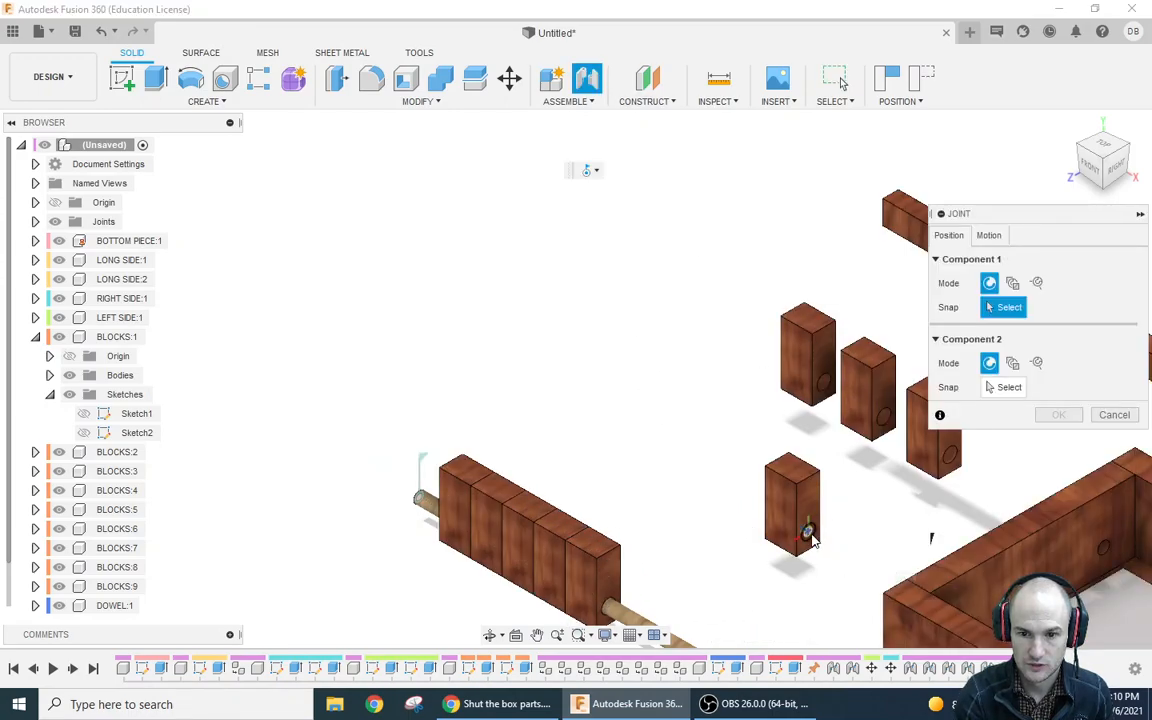
click(812, 540)
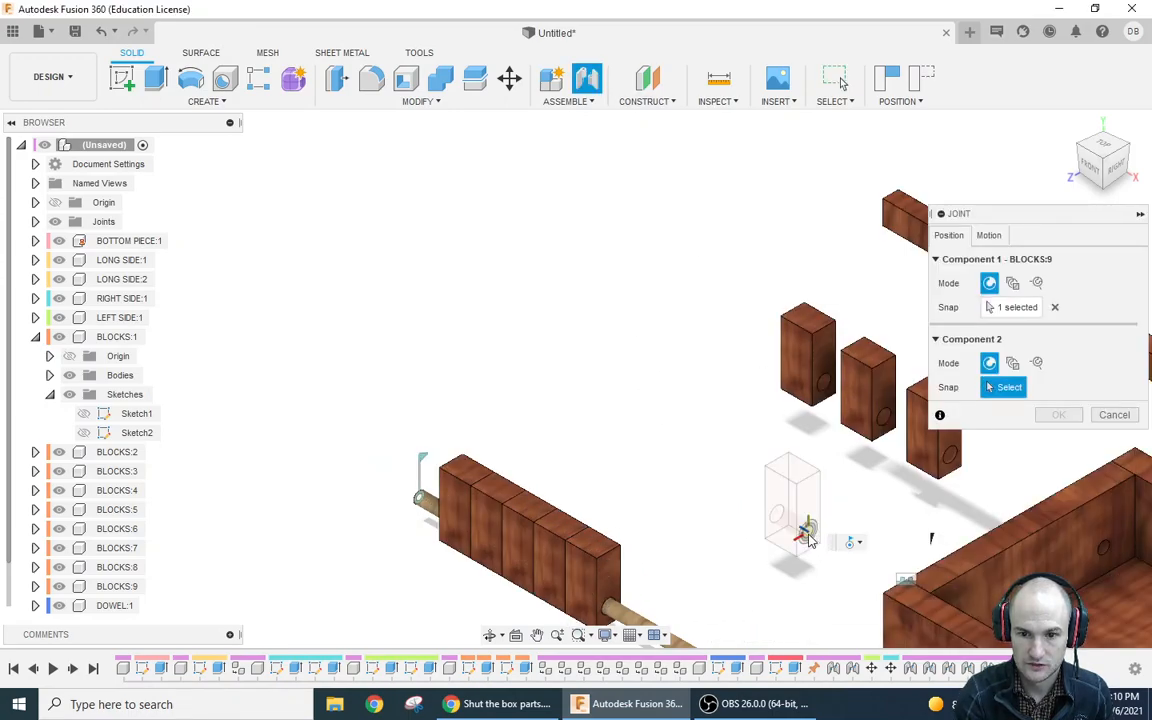
click(418, 500)
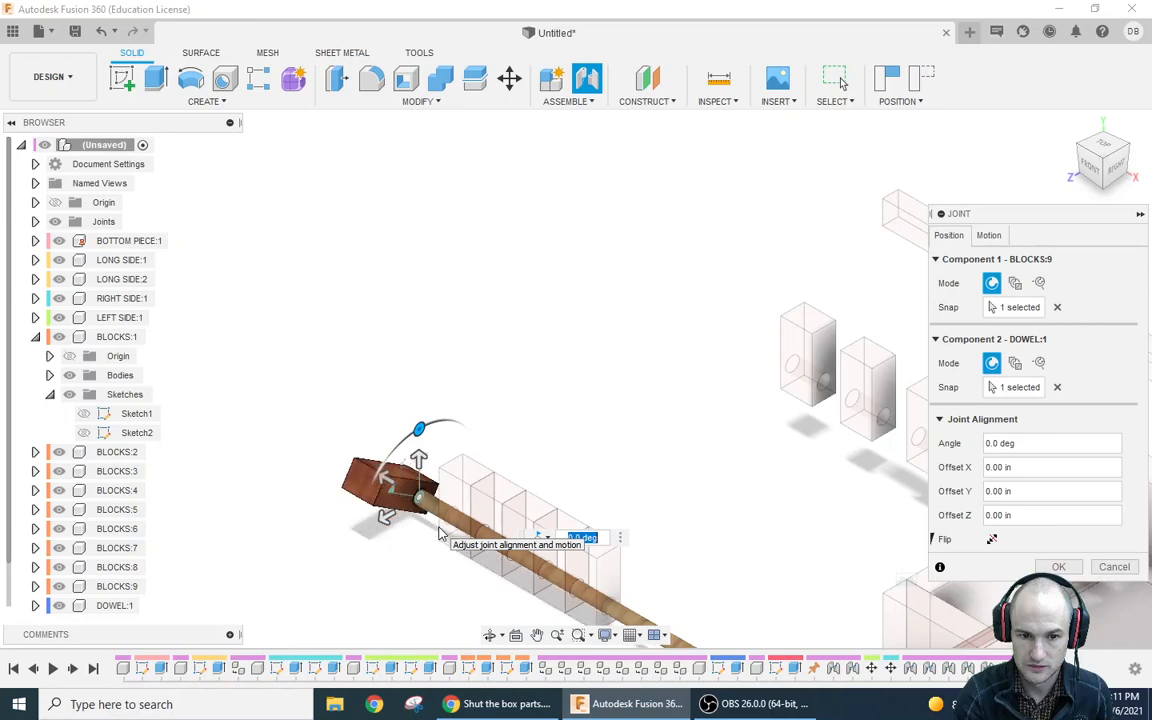
drag(385, 470, 608, 603)
middle_drag(738, 555, 722, 457)
click(1059, 567)
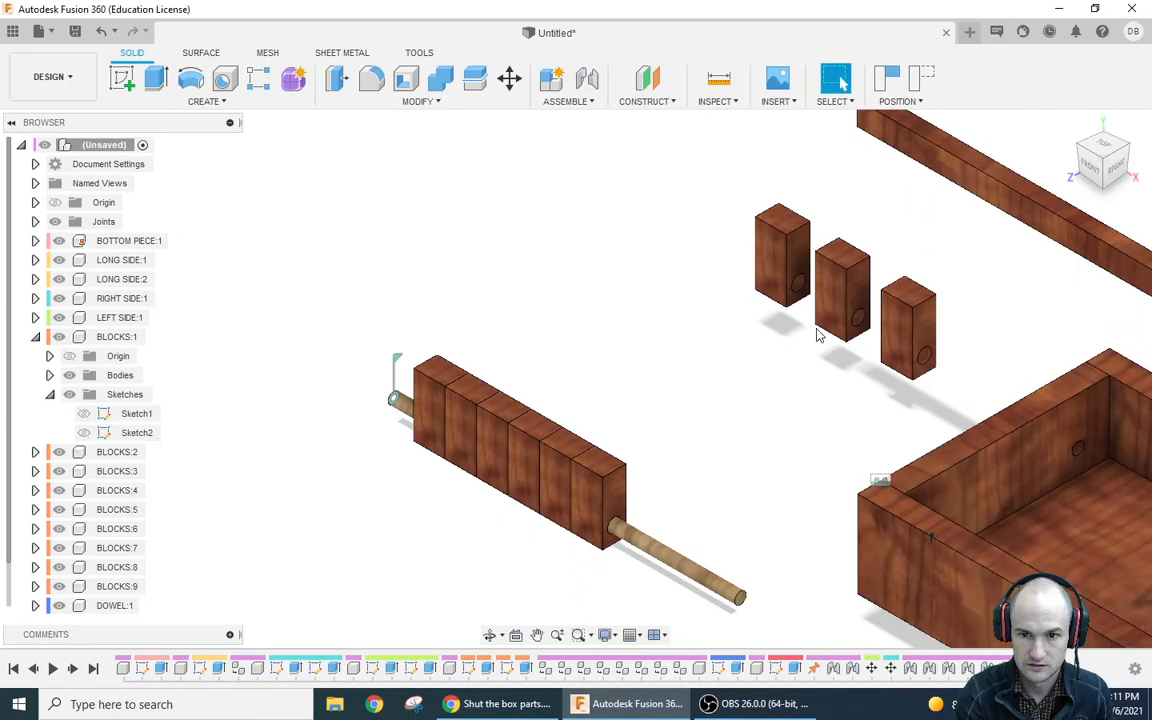
Step: Revolute-joint BLOCKS:4's hole to the center of the dowel's front end without any offset
click(587, 78)
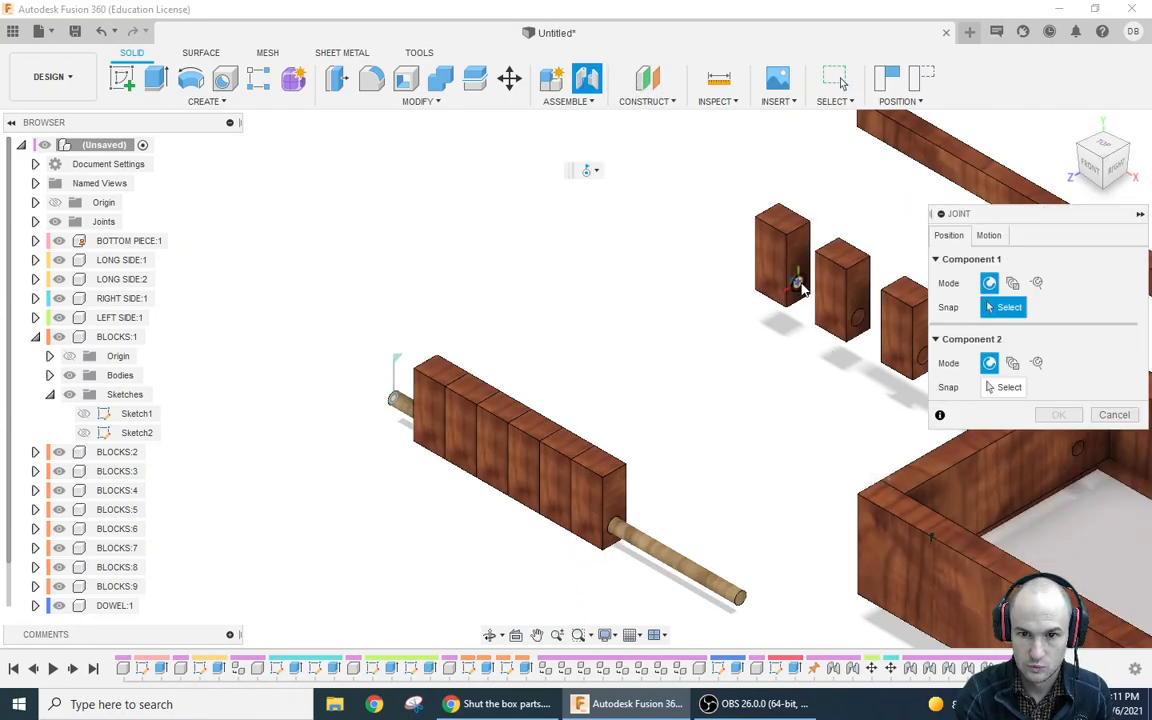
click(786, 268)
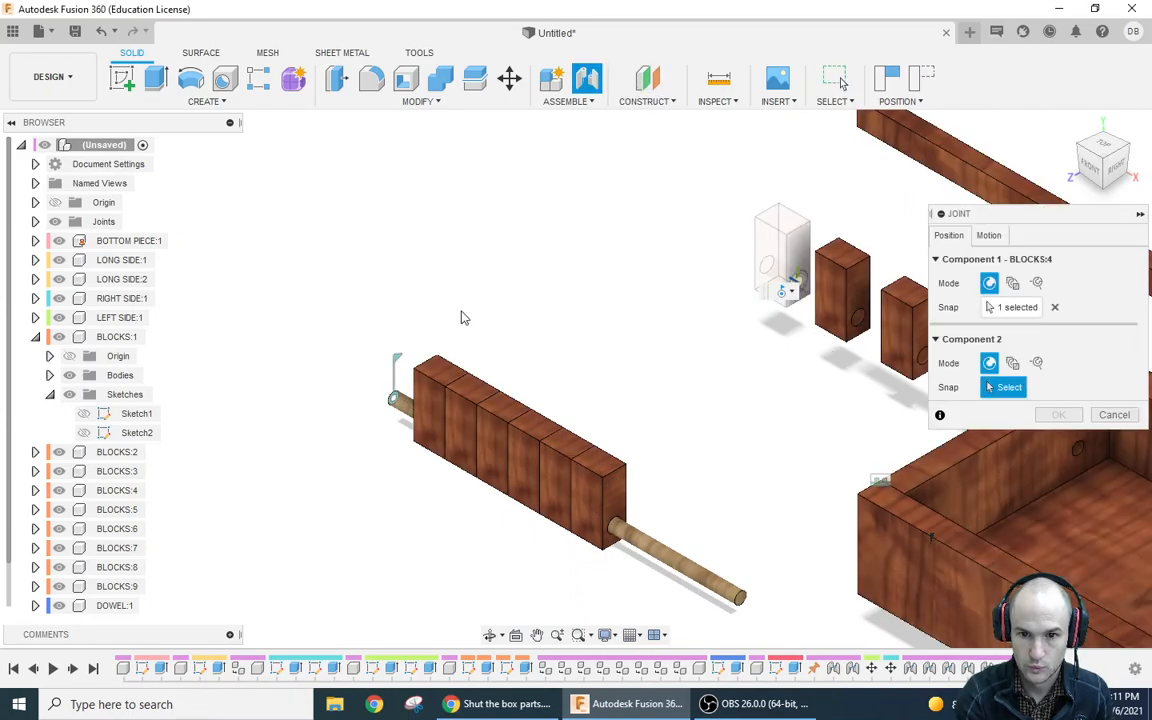
click(394, 399)
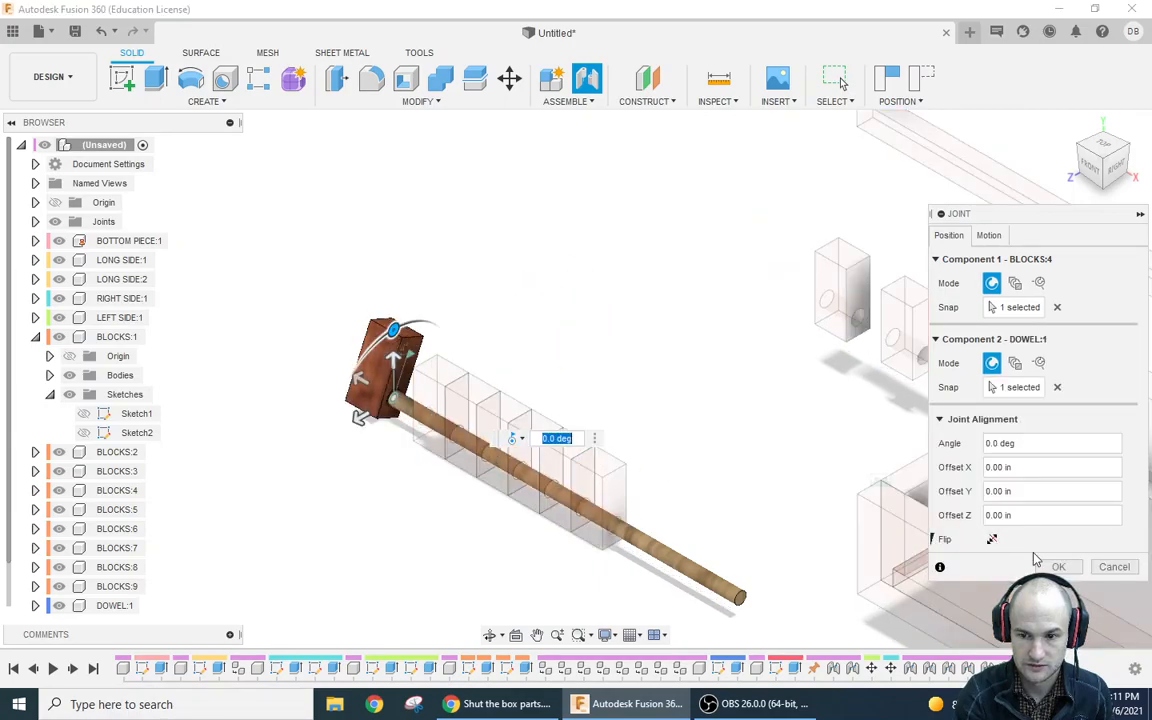
click(1059, 567)
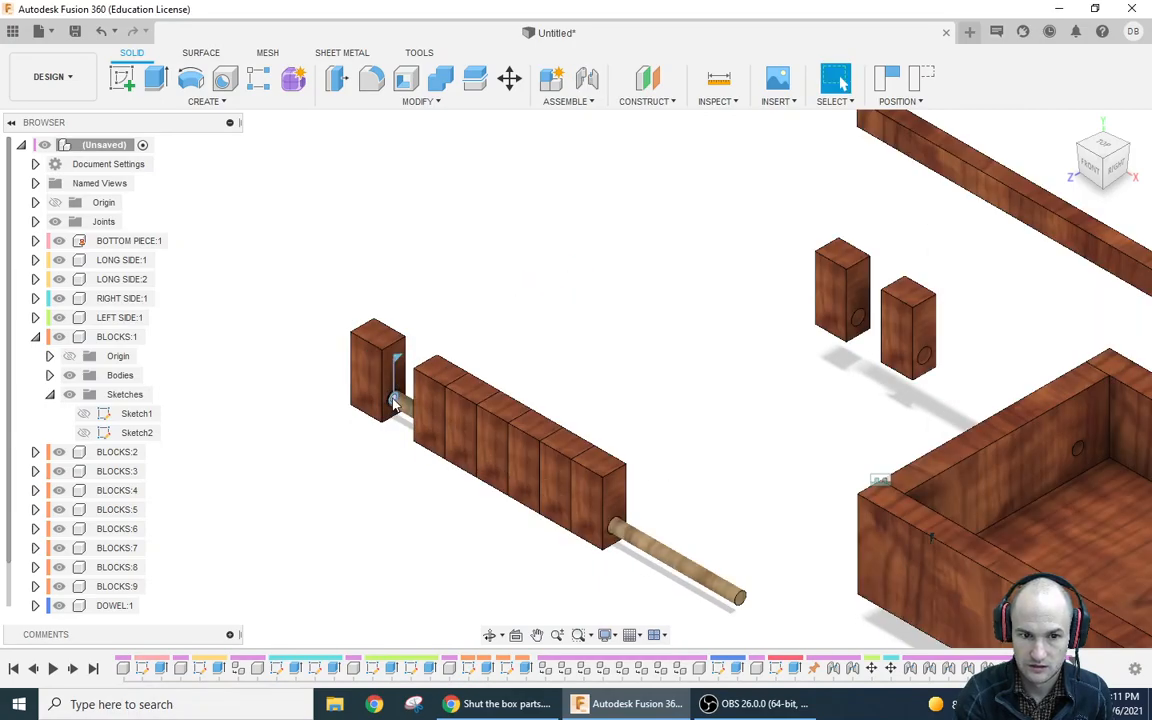
mouse_move(368, 384)
mouse_down()
mouse_move(386, 377)
mouse_move(375, 371)
mouse_up()
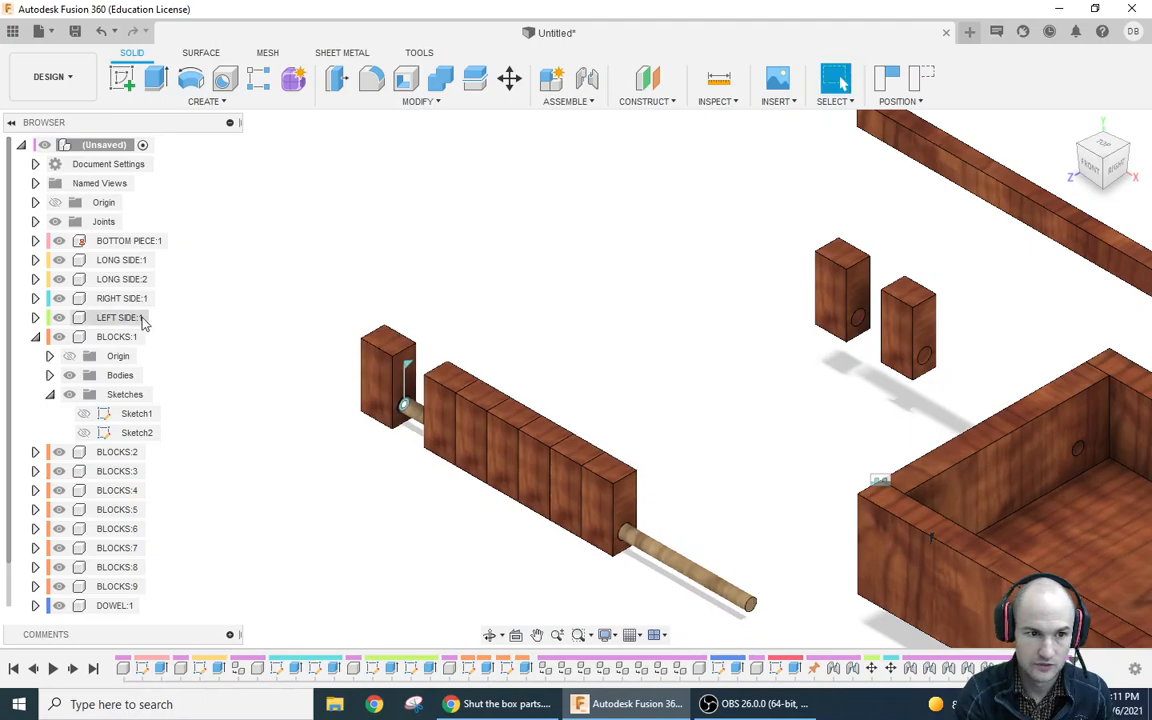
Step: Edit BLOCKS:4's revolute joint to offset the block -8.00 in along Z on the dowel
click(35, 221)
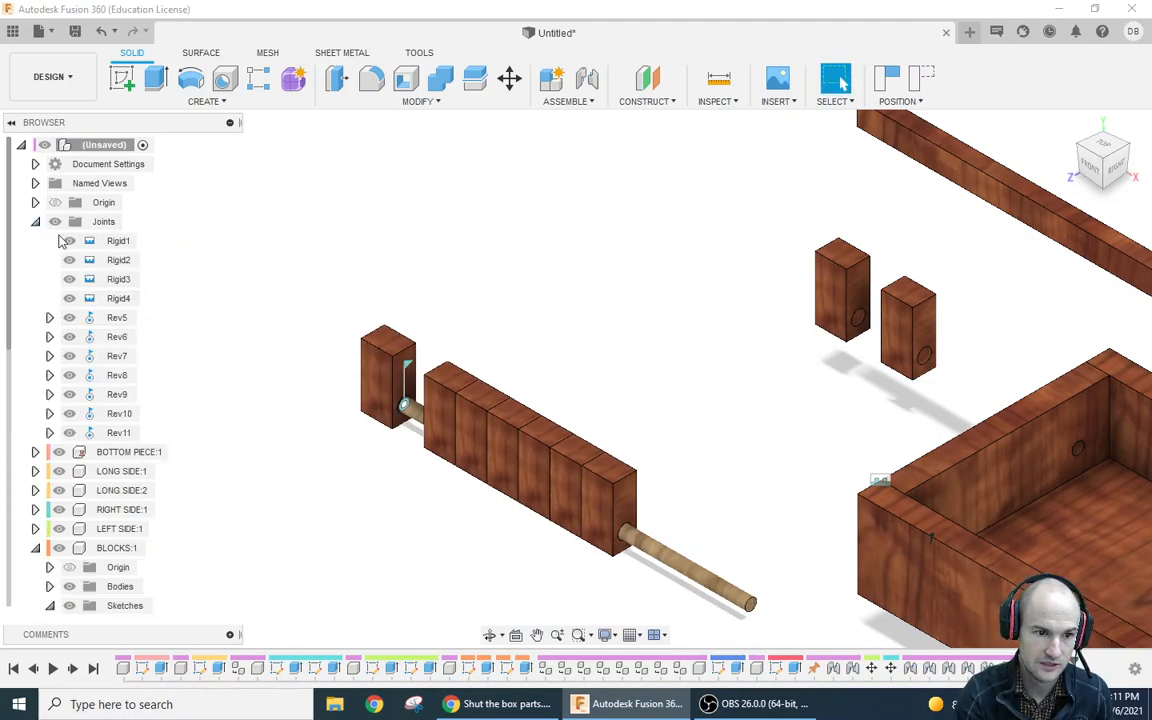
click(112, 436)
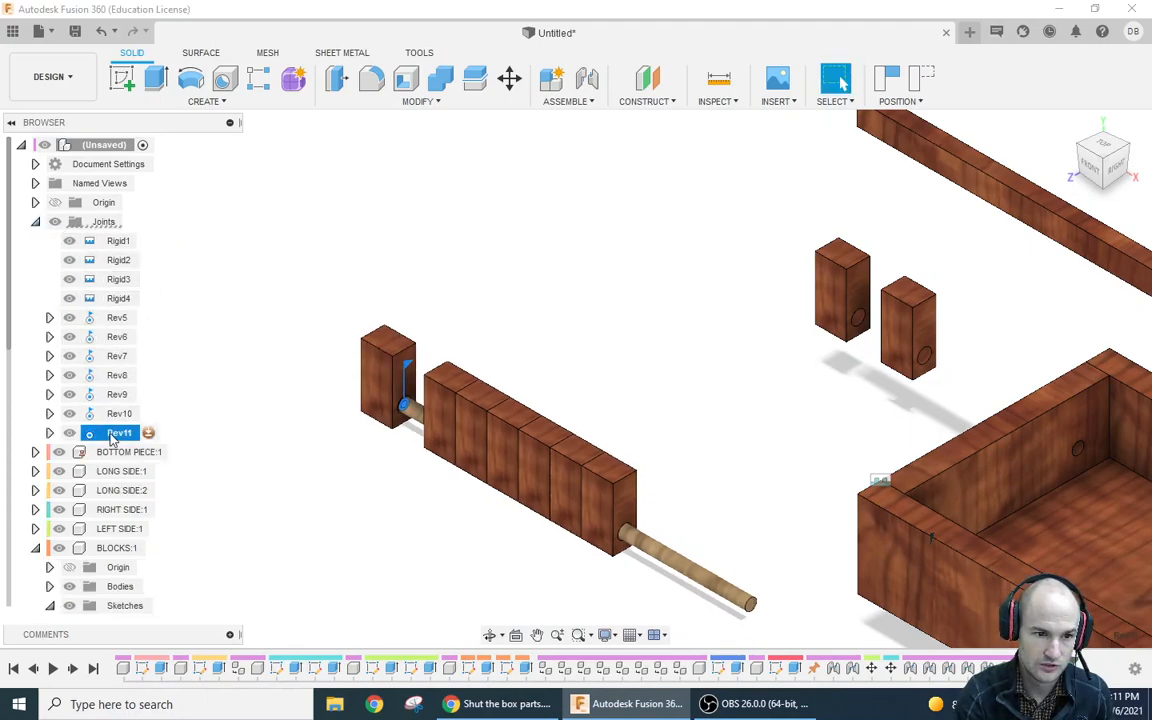
right_click(112, 436)
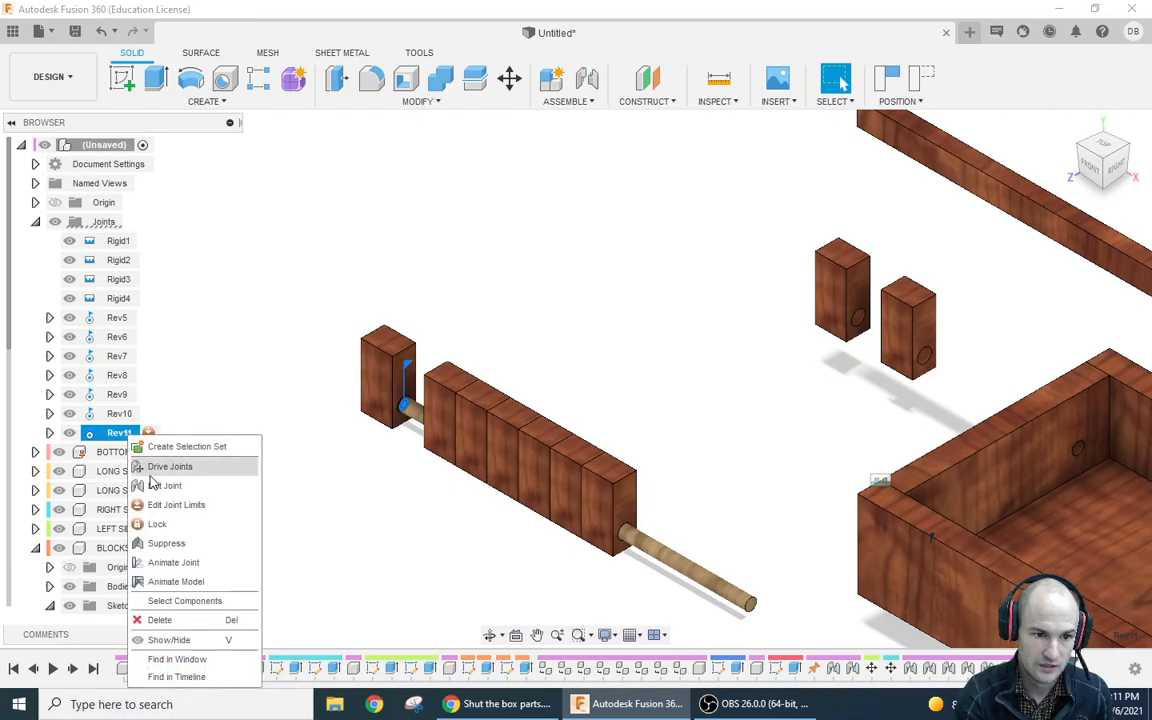
click(157, 491)
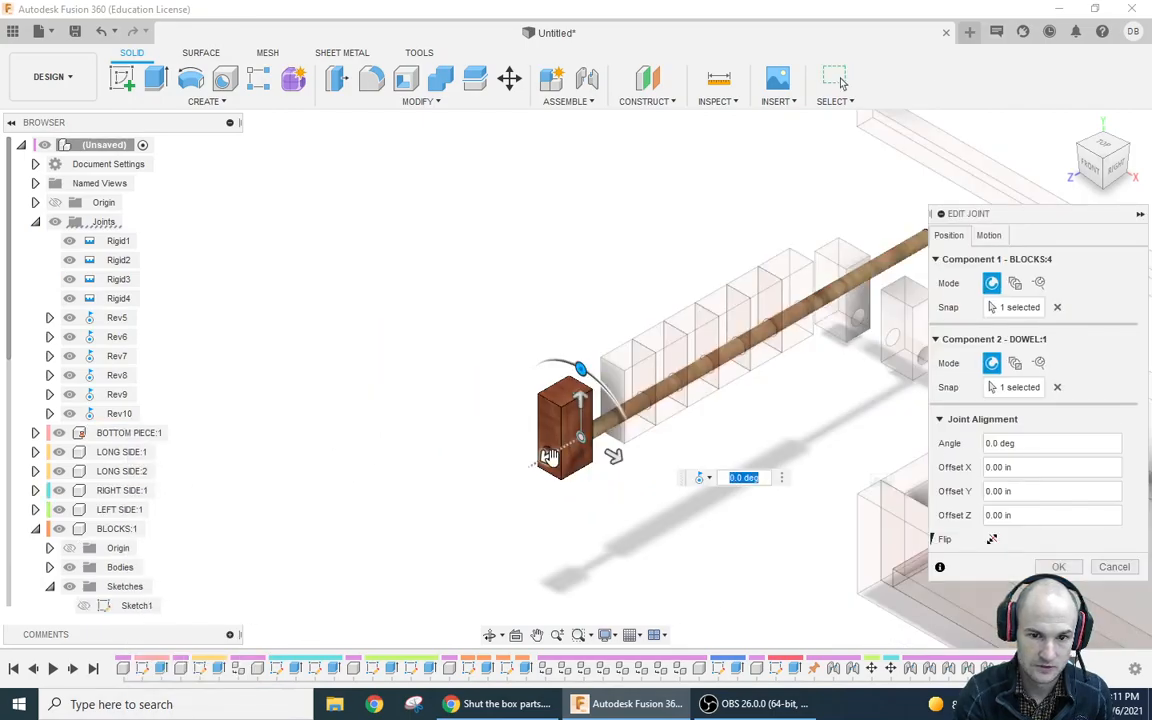
drag(548, 457, 818, 332)
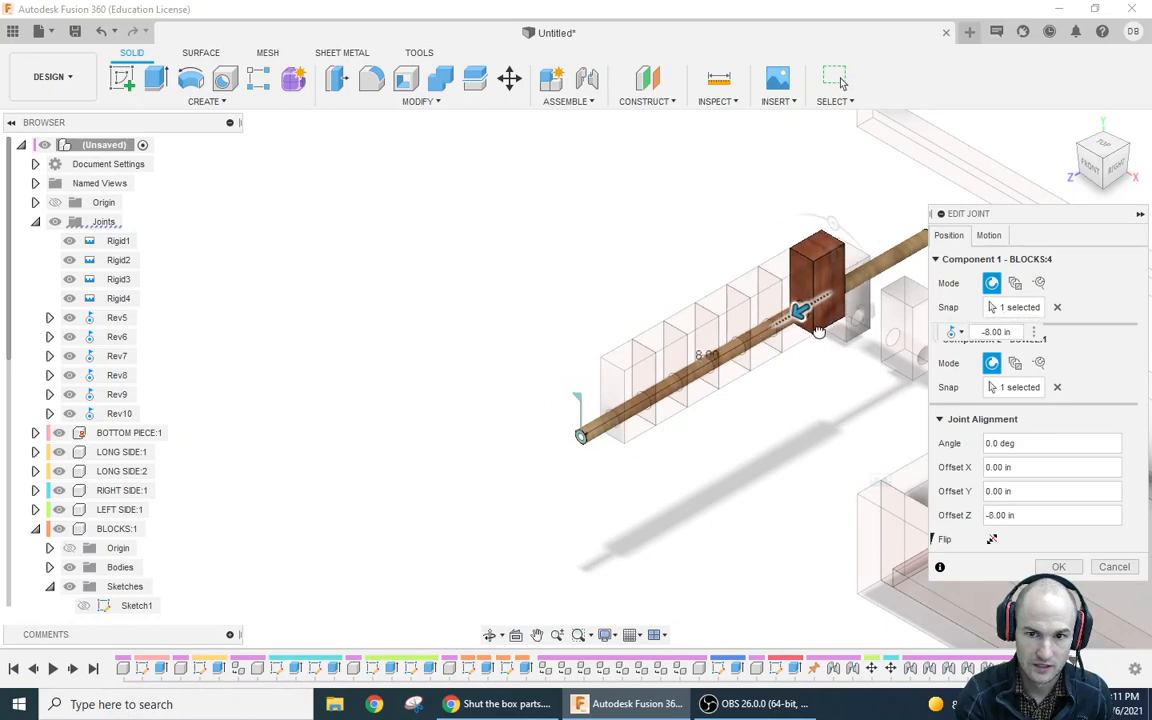
click(1060, 566)
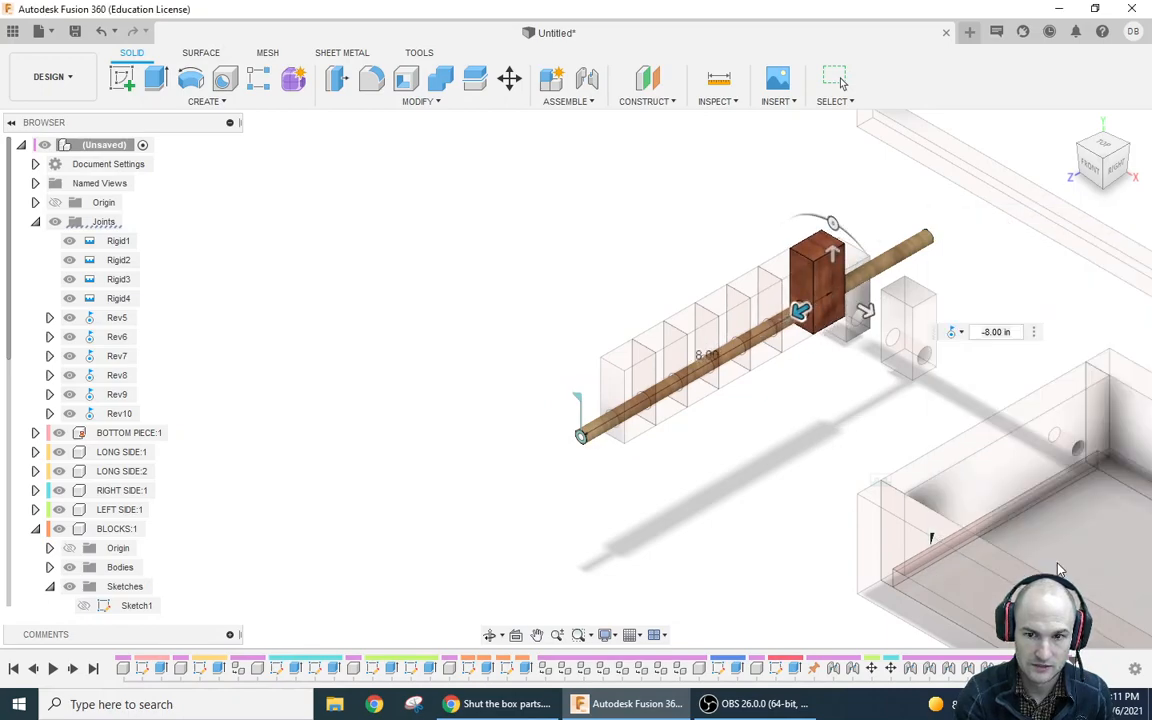
Step: Revolute-joint BLOCKS:3's hole to the dowel's front end with a Z offset of -9.00 in
click(587, 78)
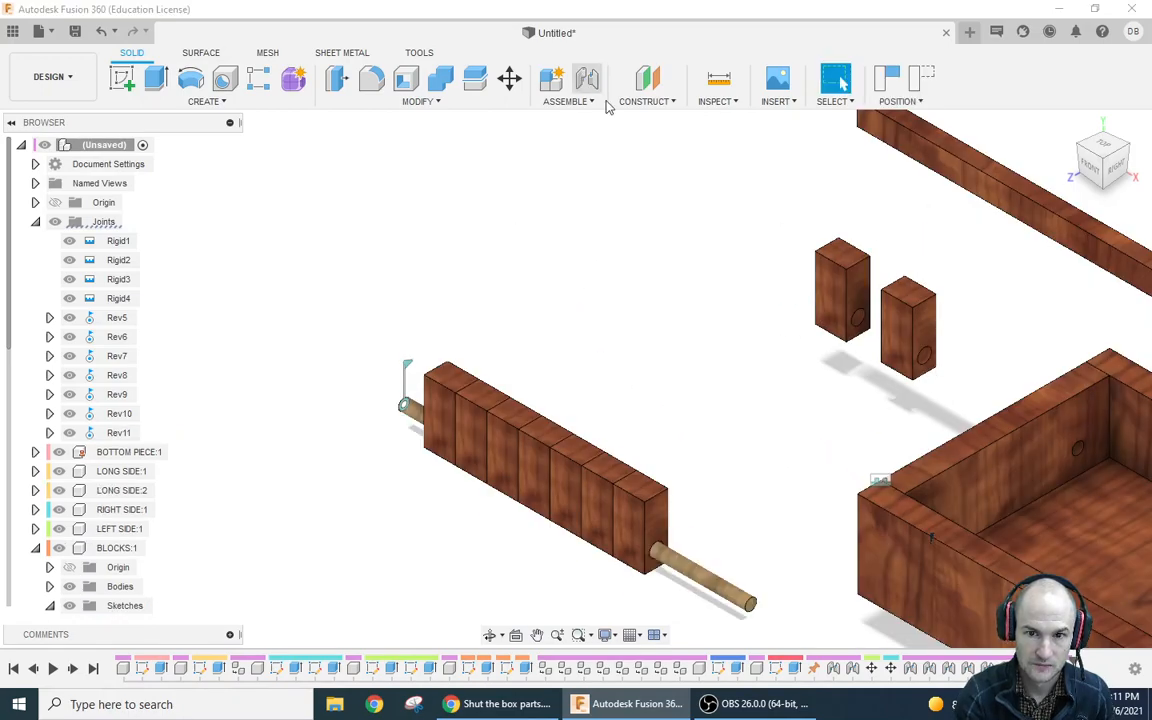
click(855, 316)
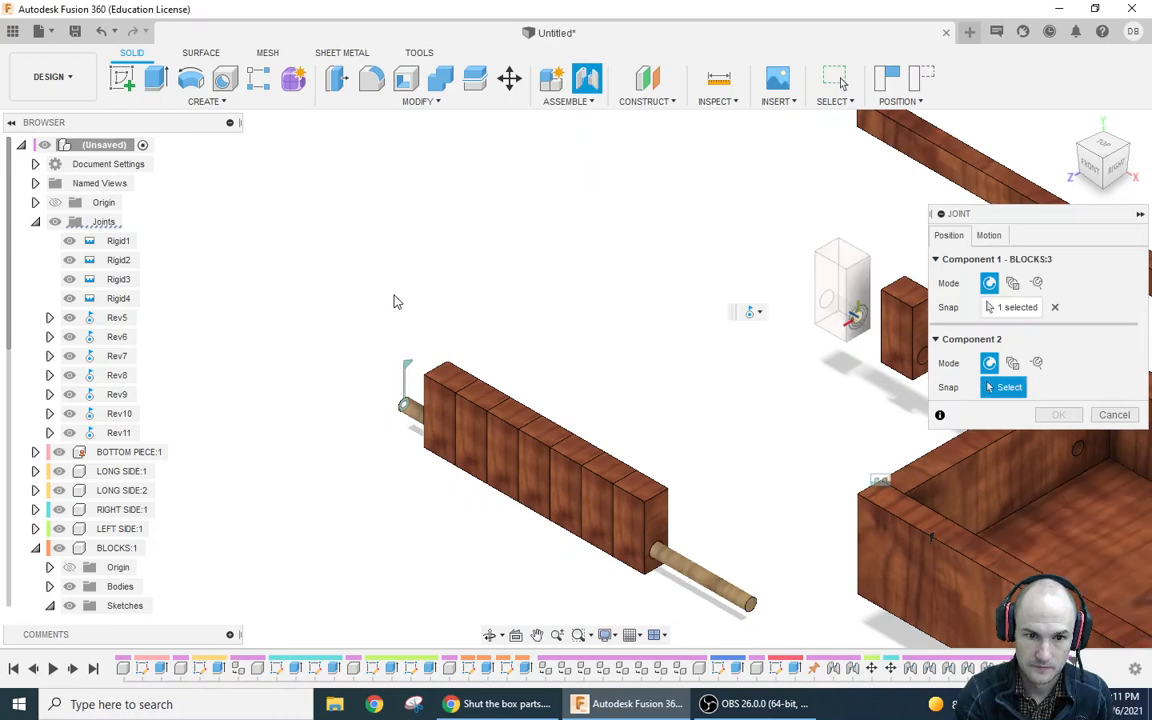
click(401, 407)
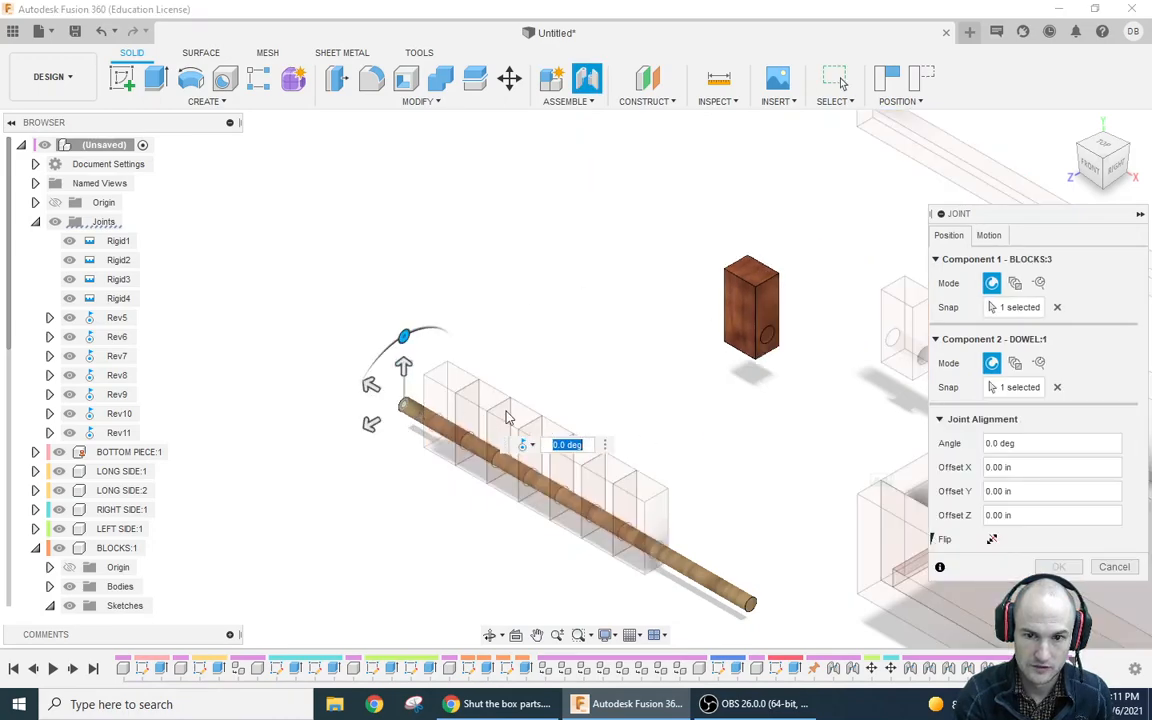
drag(378, 417, 681, 549)
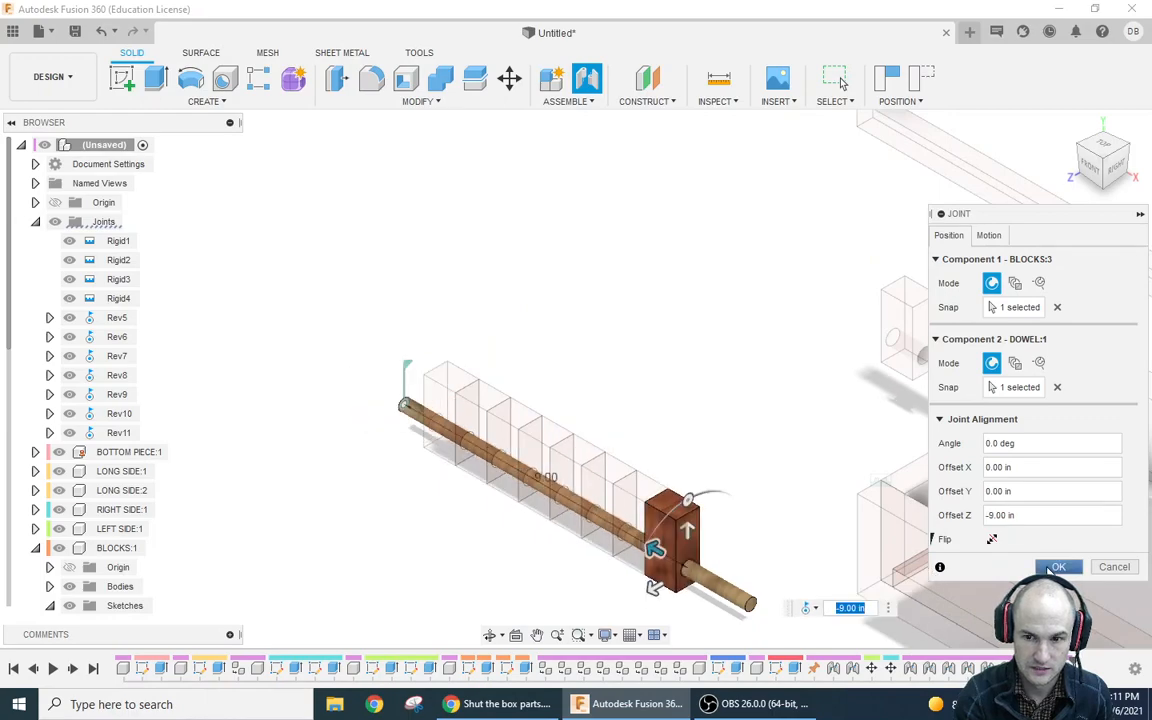
key(Return)
Step: Revolute-joint BLOCKS:2's hole to the dowel's front end with a Z offset of -10.00 in
click(589, 79)
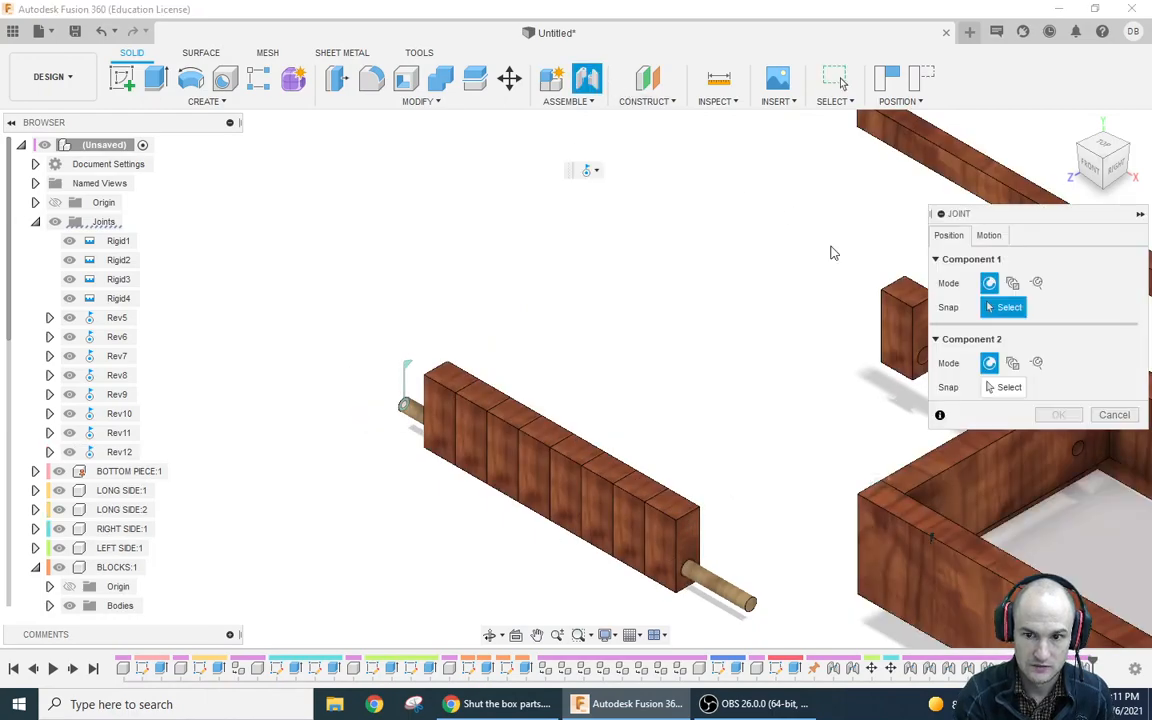
click(920, 356)
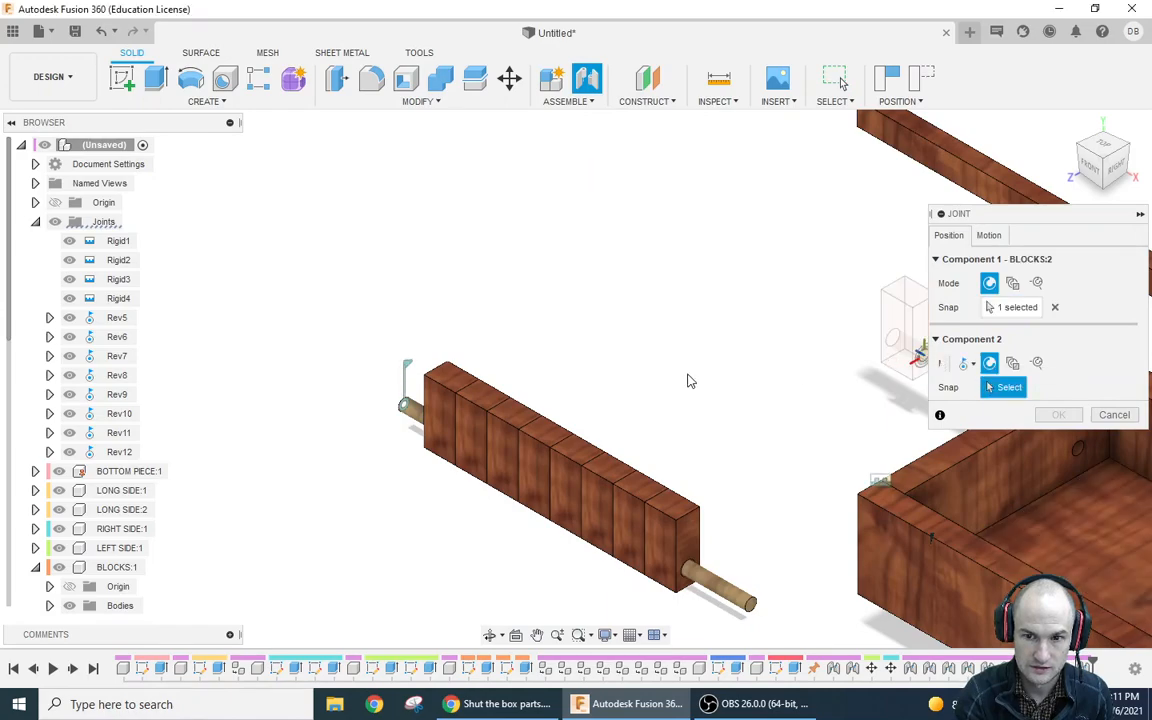
click(400, 408)
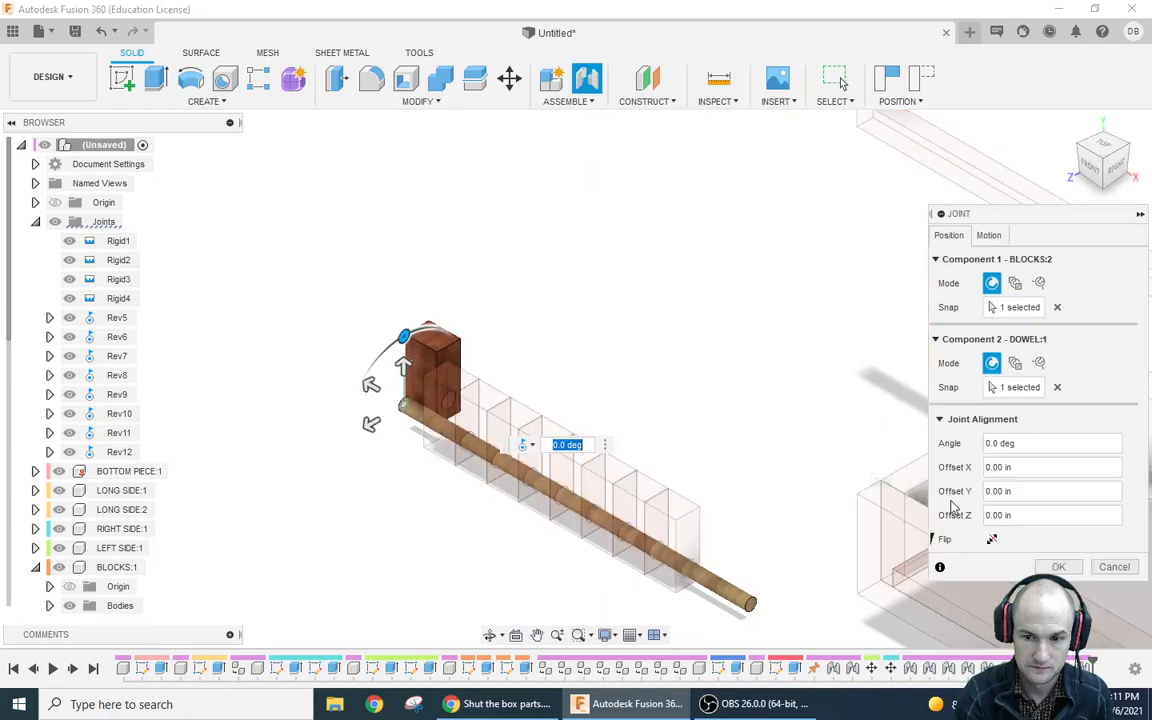
drag(366, 385, 681, 576)
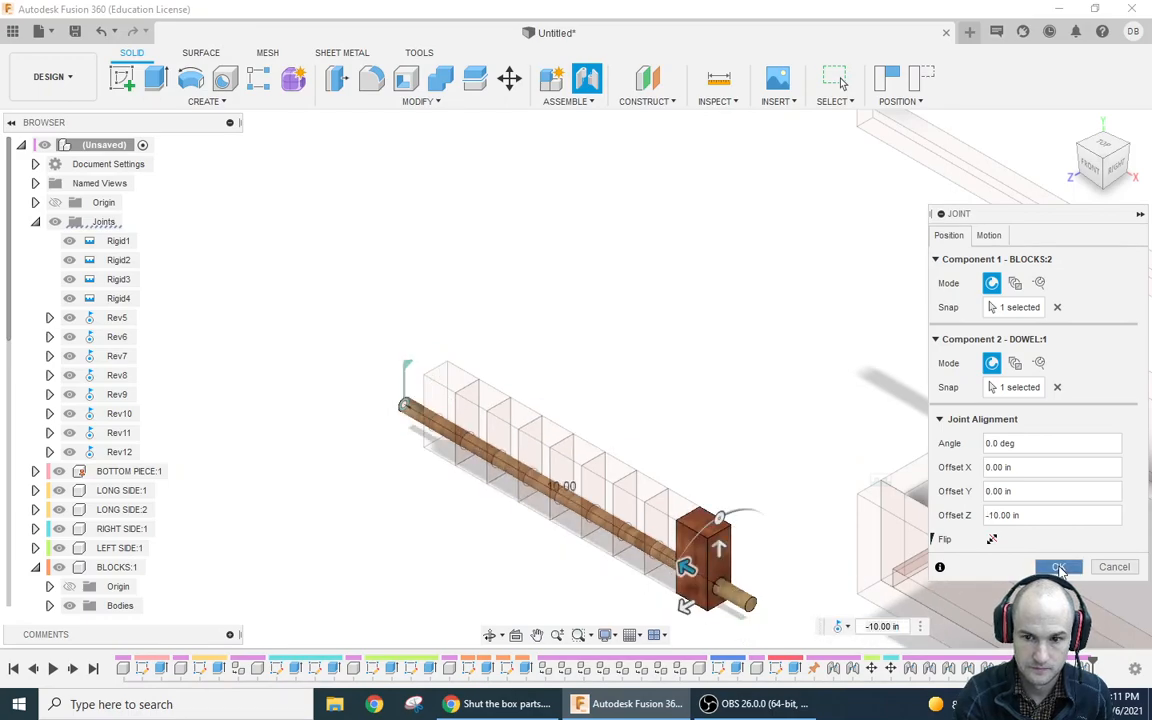
click(1059, 567)
drag(719, 532, 702, 476)
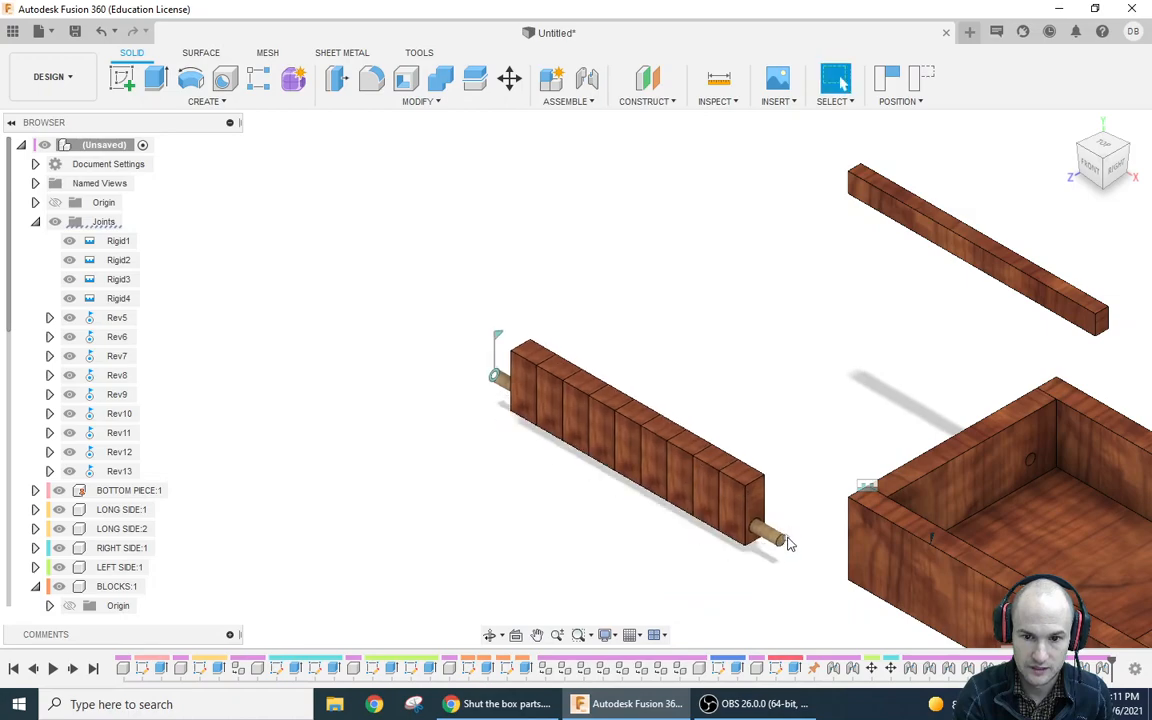
Step: Rigid-joint the center of the dowel's front end to the hole on the outer face of LEFT SIDE:1, without offsets
click(588, 80)
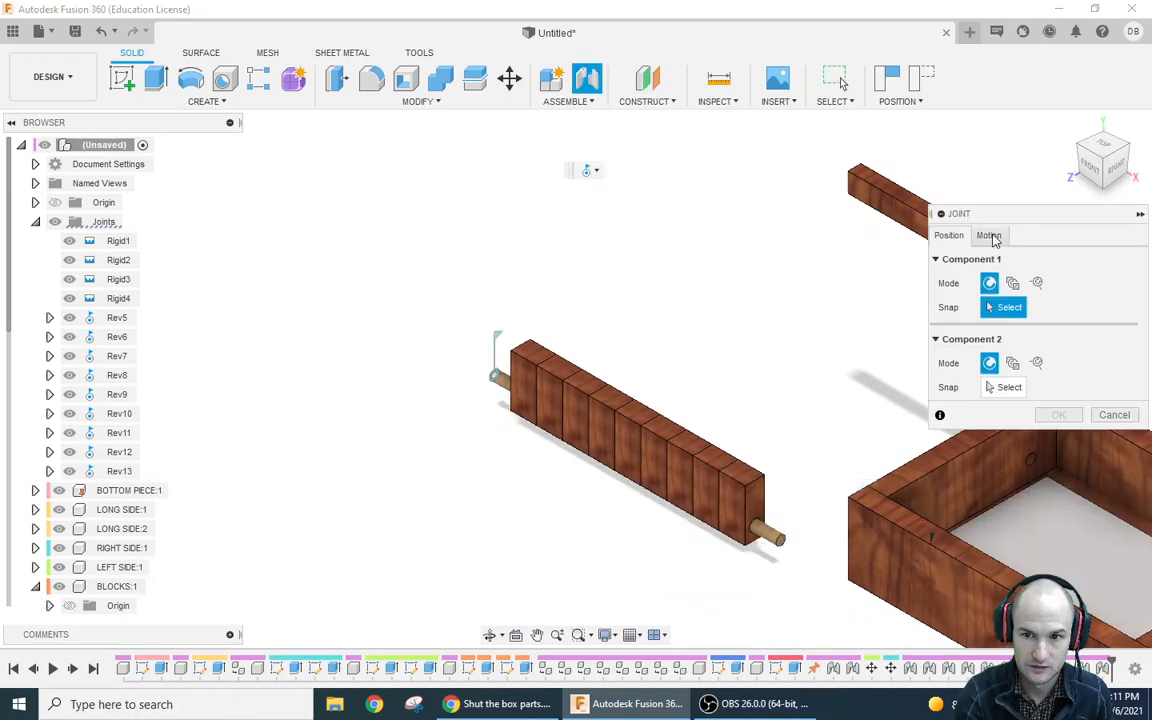
click(989, 235)
click(990, 259)
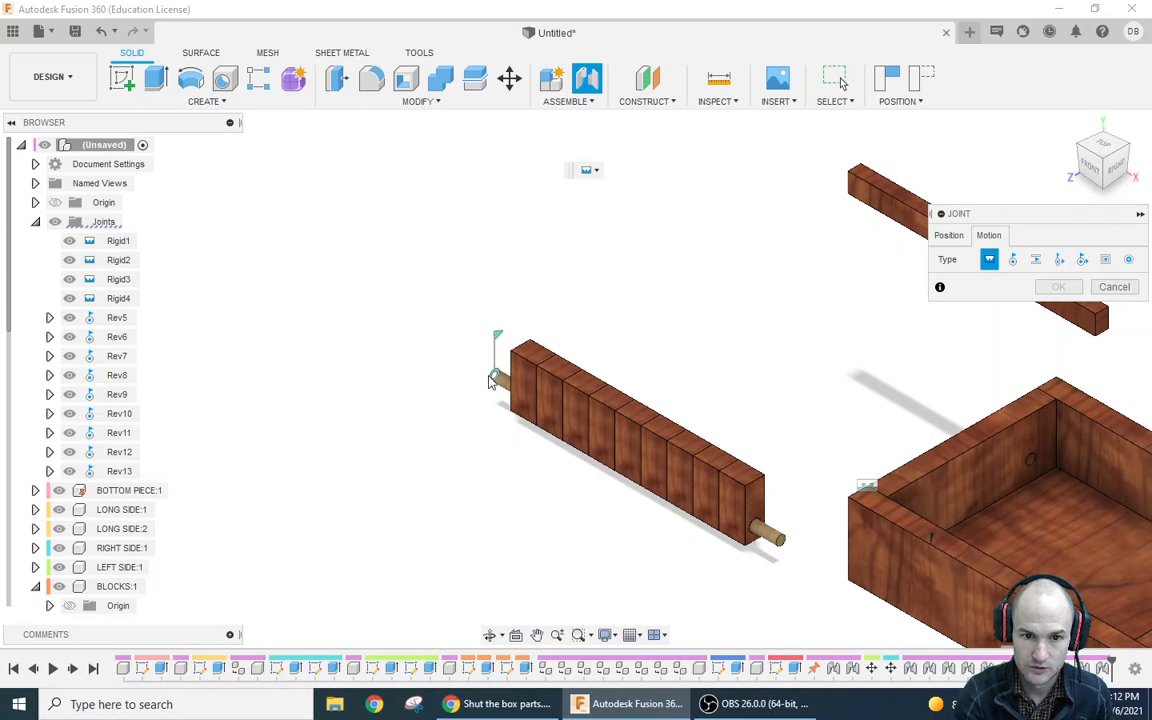
click(949, 235)
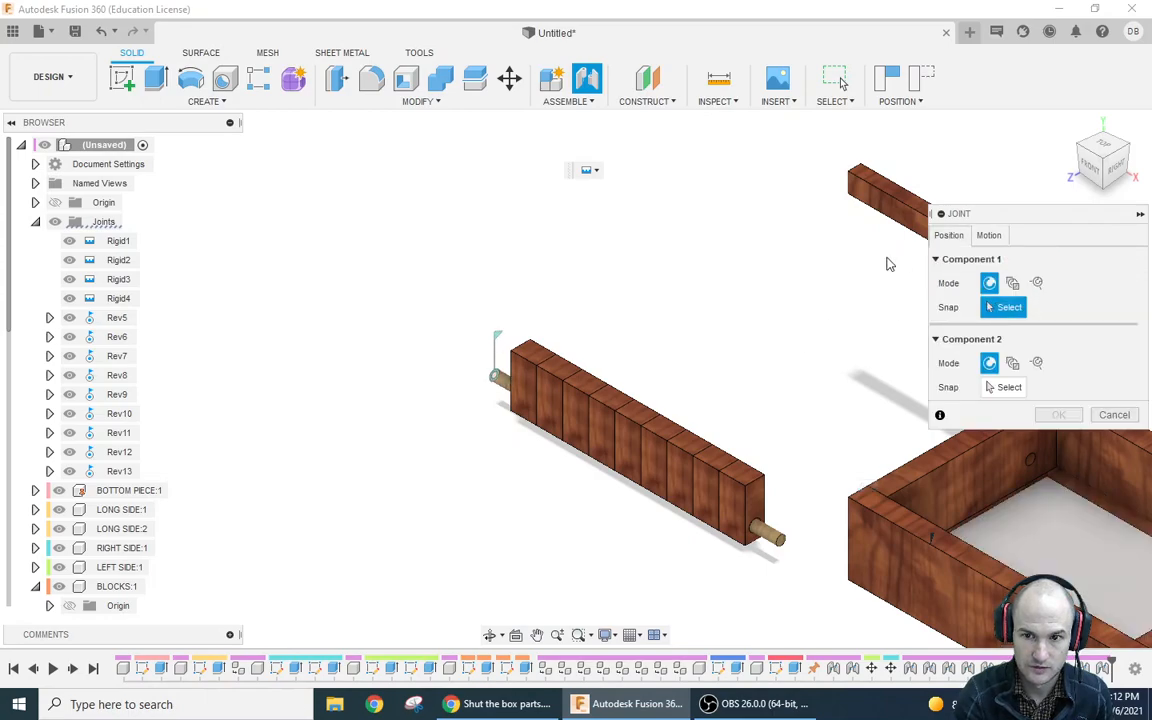
click(490, 377)
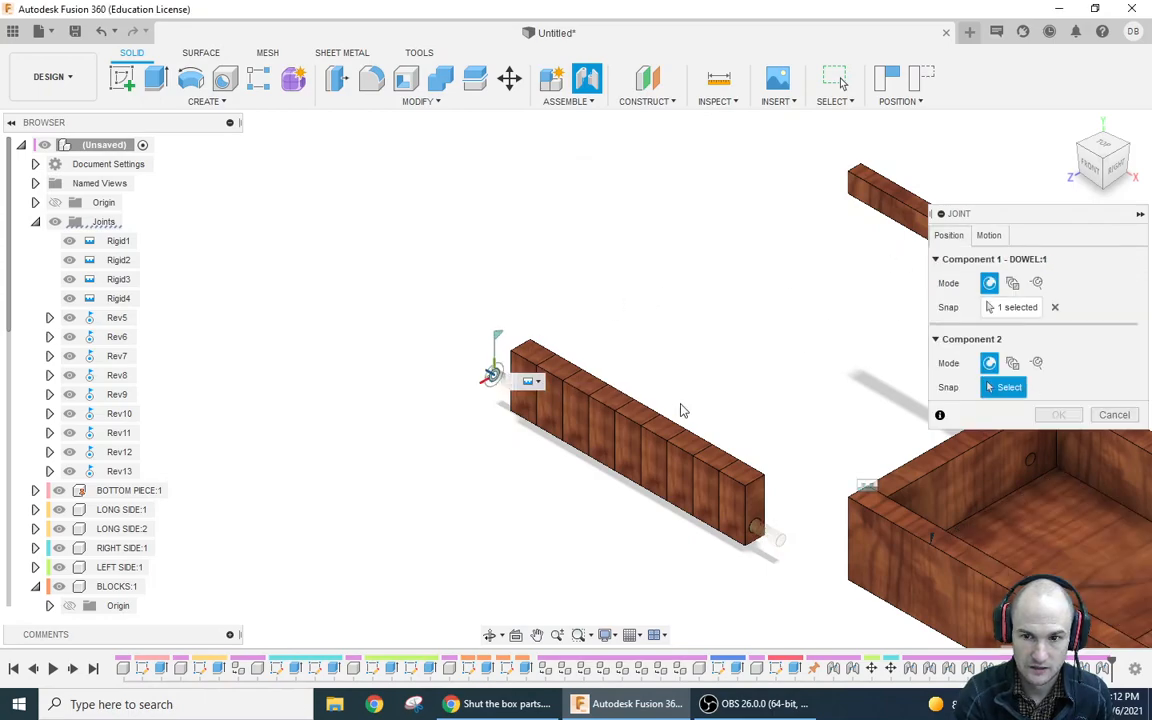
click(1122, 182)
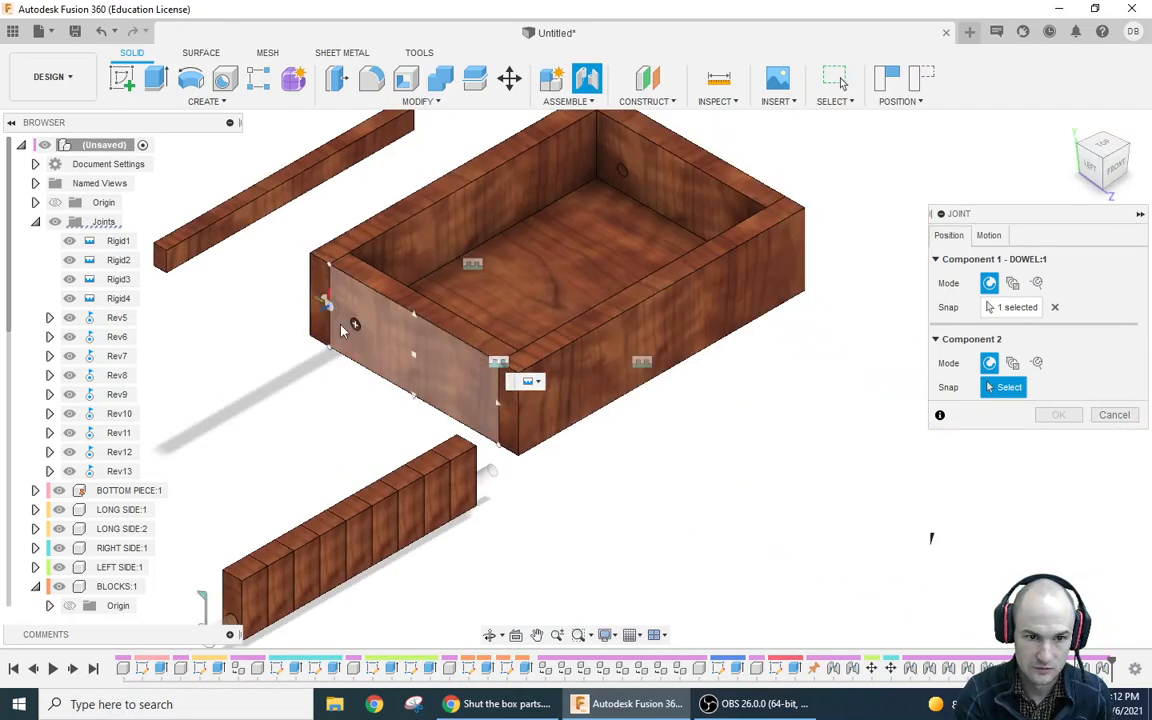
click(354, 329)
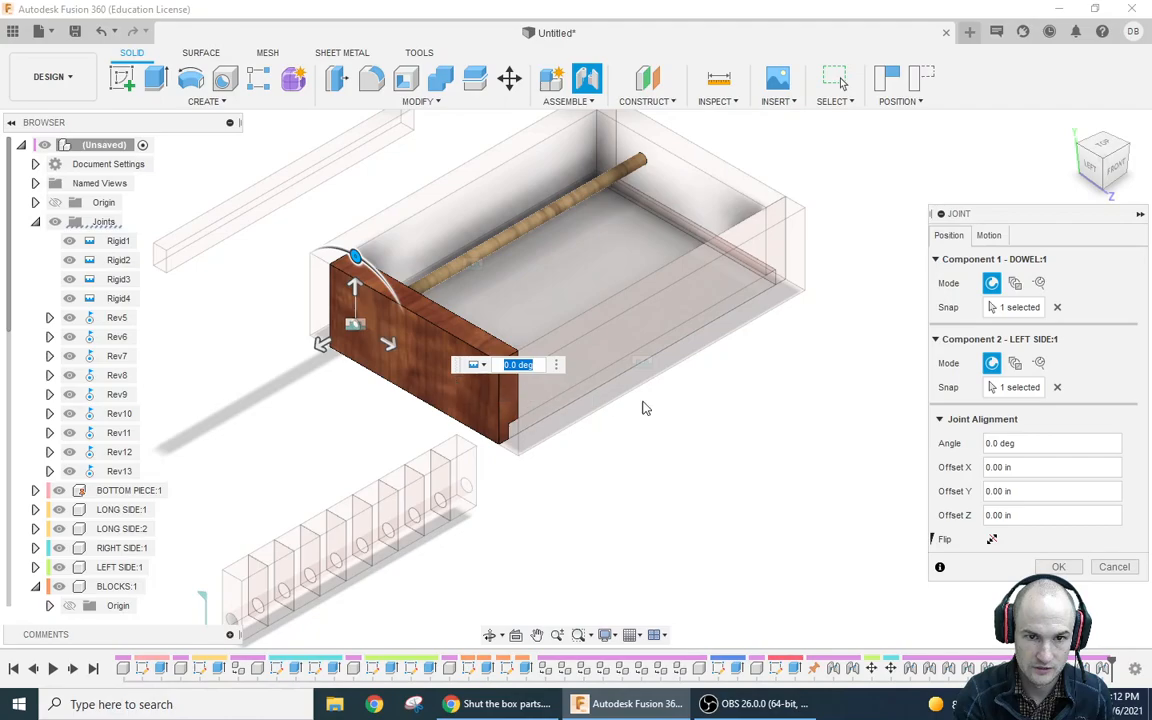
click(1050, 567)
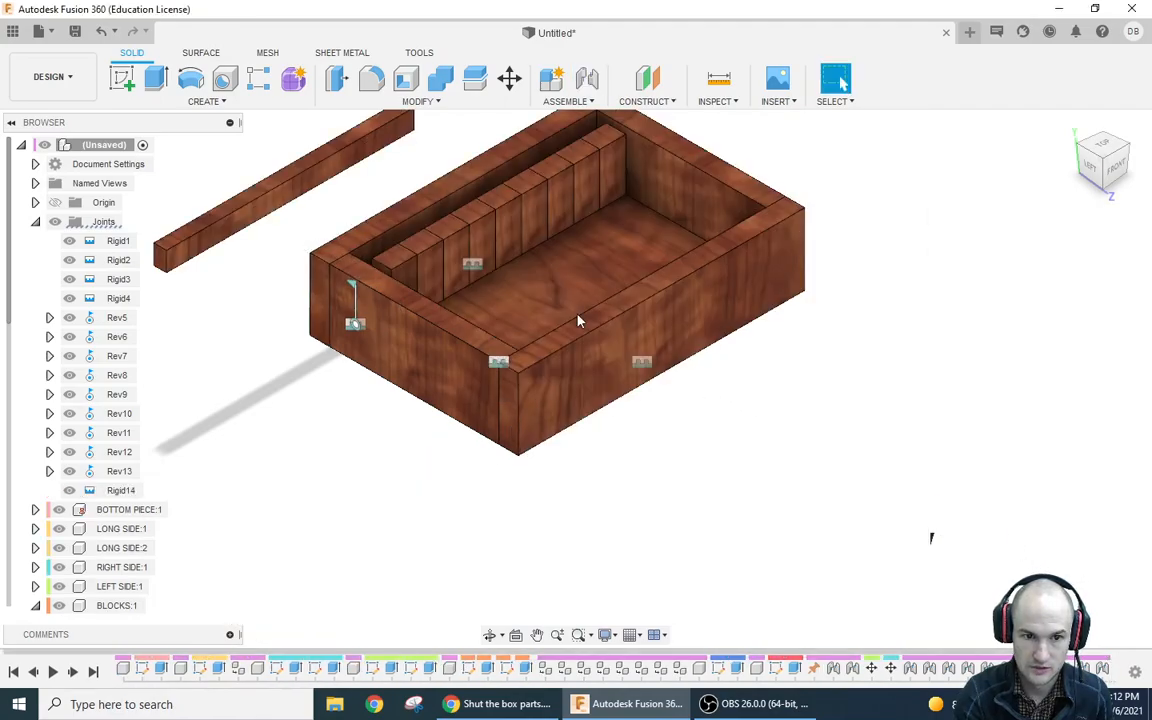
Step: Swing the upright blocks on the dowel so they lean back toward the long side behind them
drag(418, 255, 393, 271)
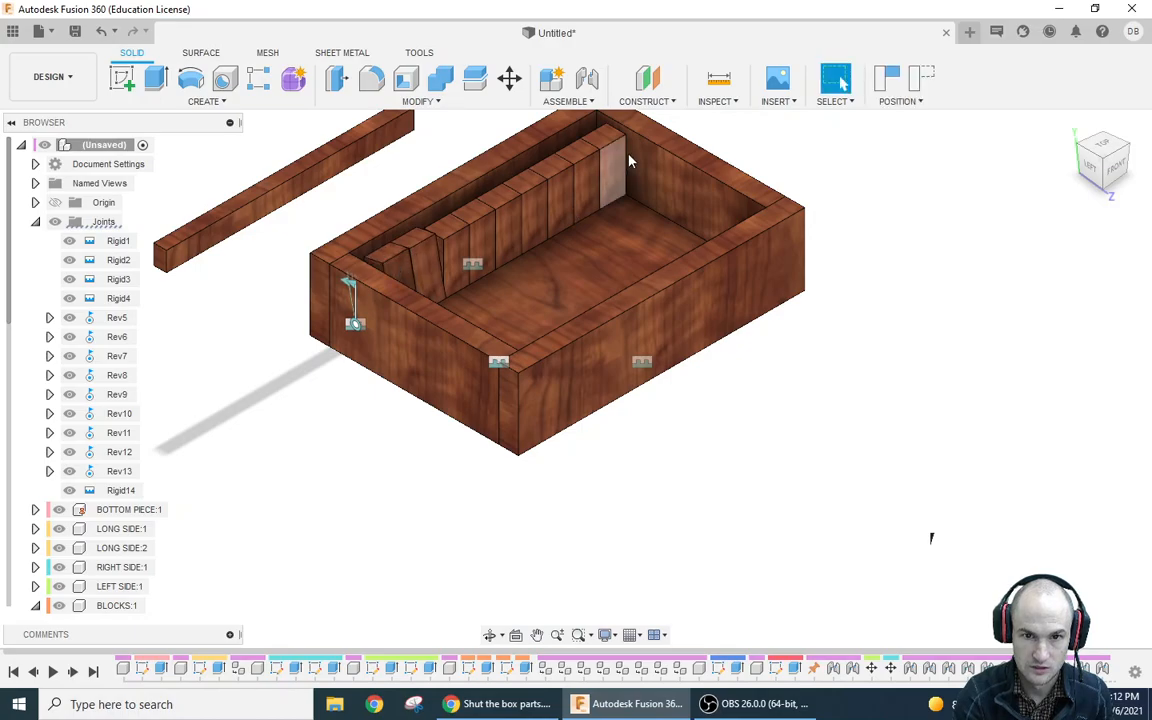
drag(615, 161, 607, 157)
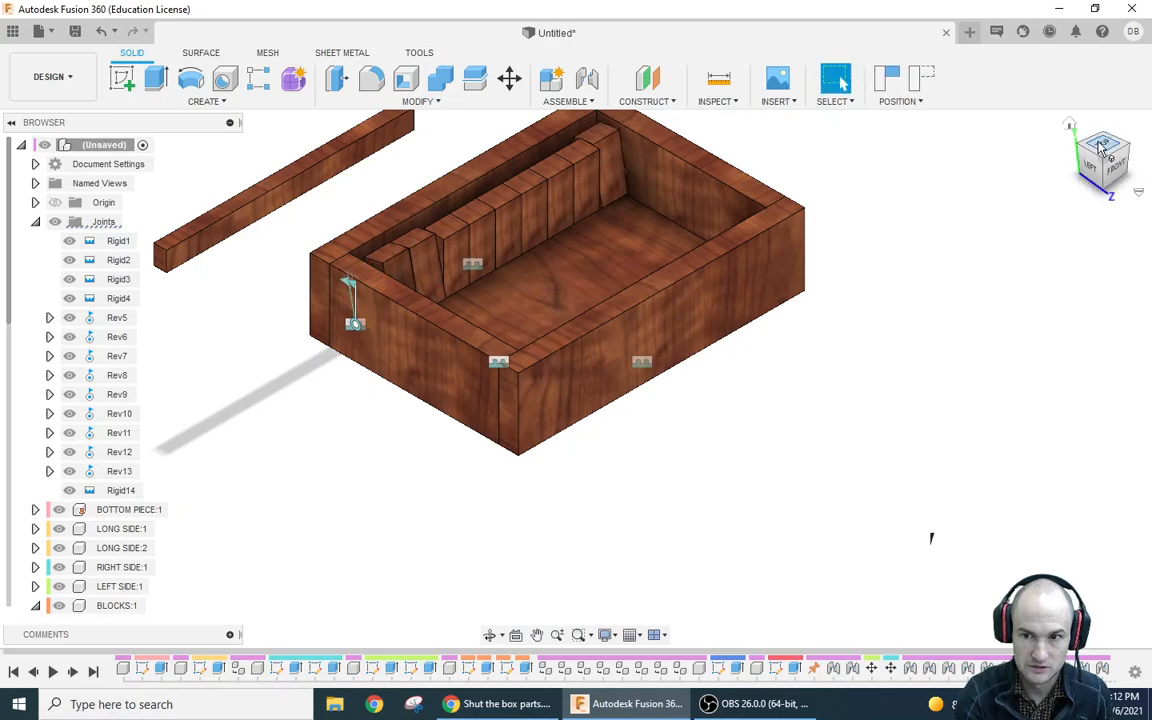
click(1102, 143)
middle_drag(725, 320, 833, 489)
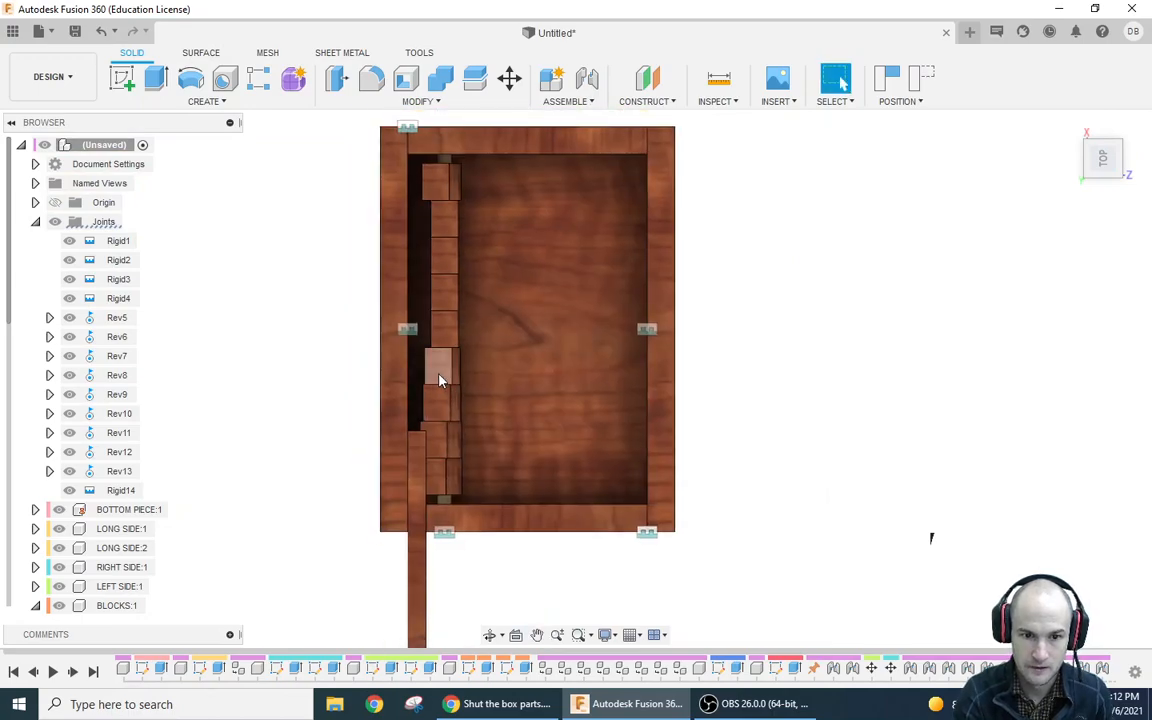
click(566, 398)
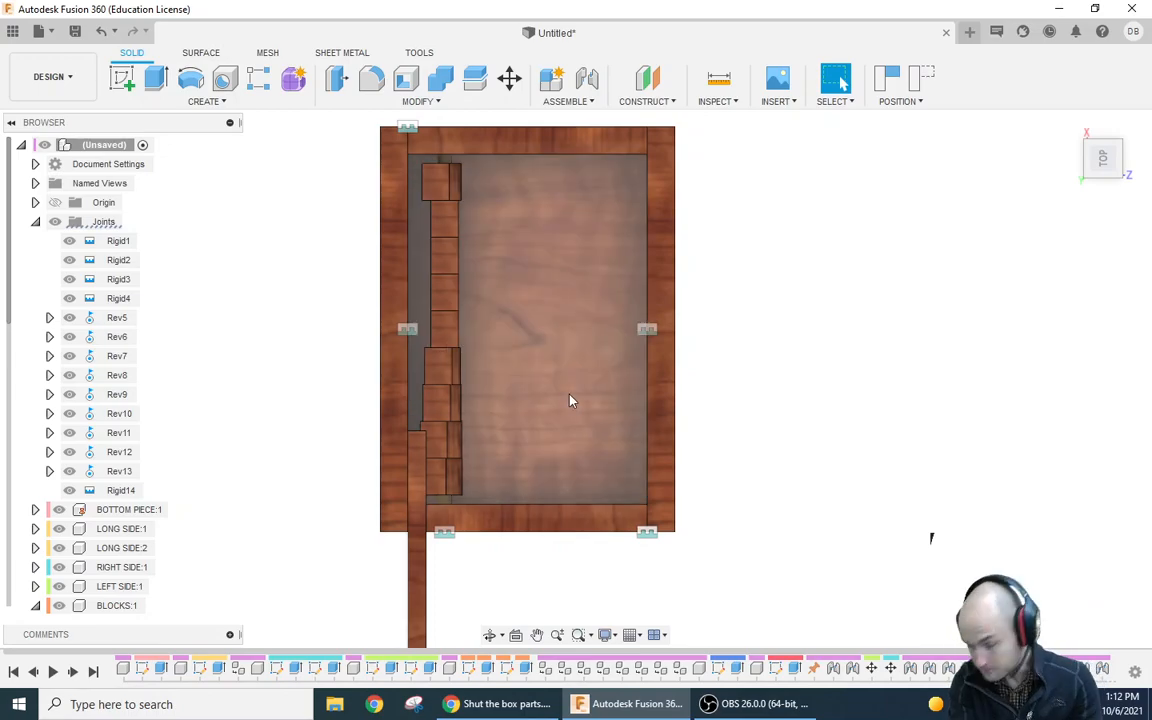
click(1020, 147)
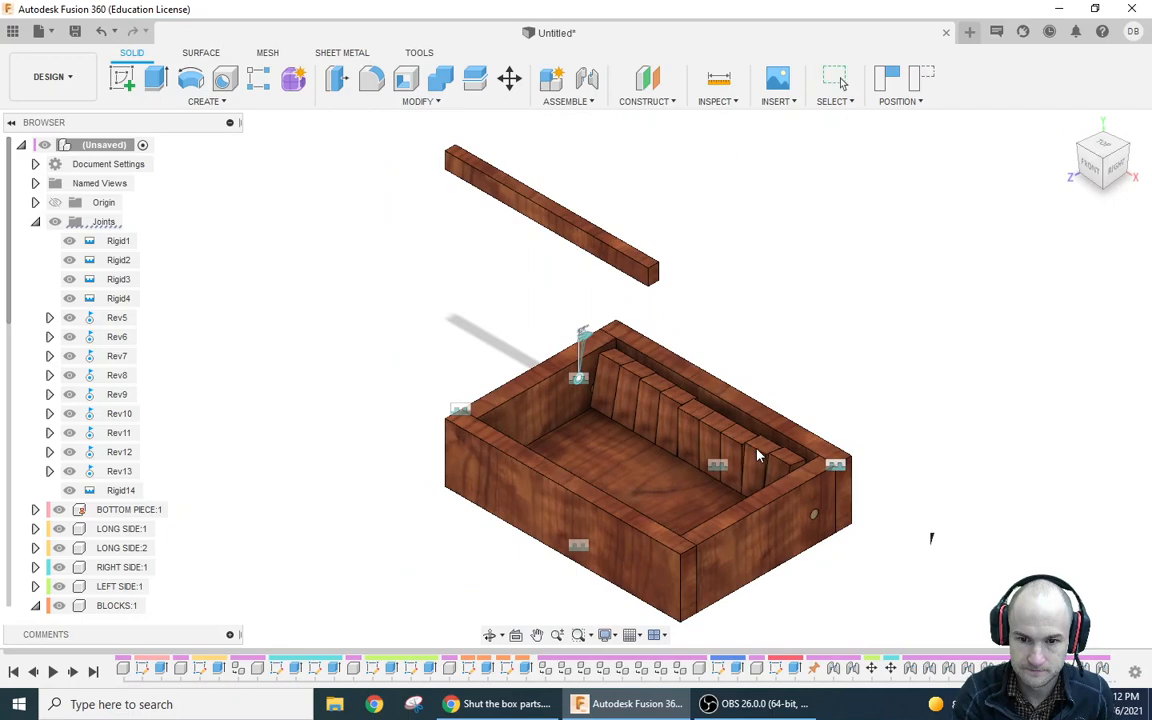
drag(722, 481, 699, 430)
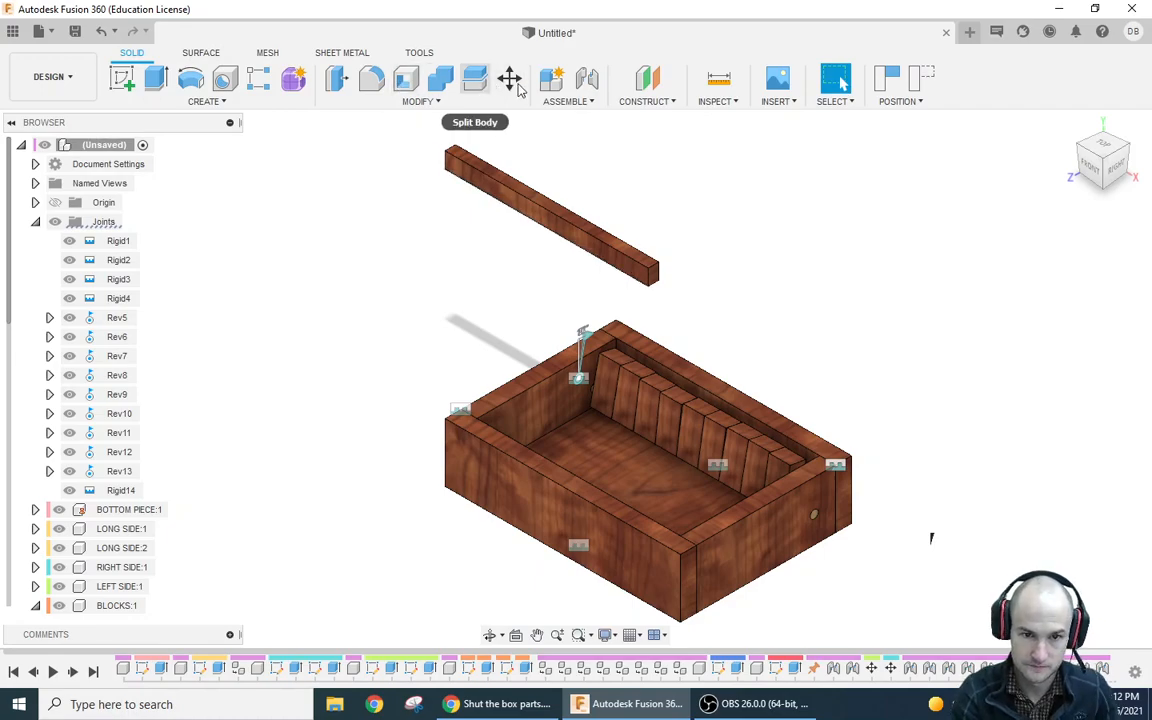
click(587, 80)
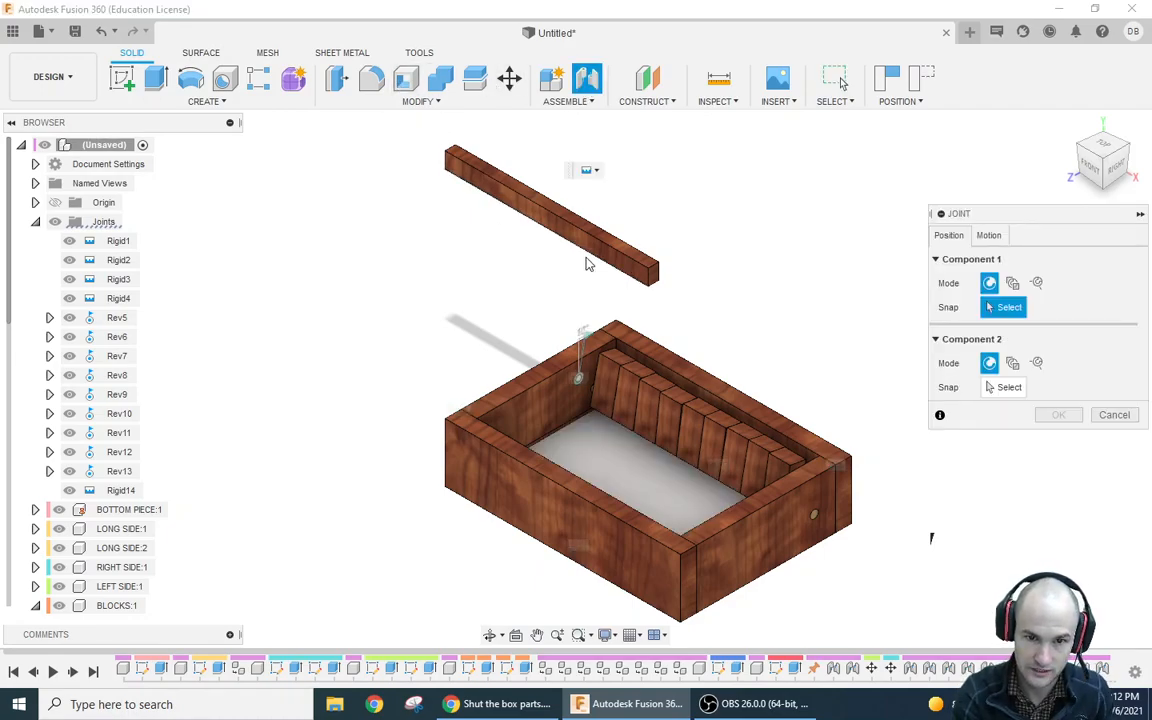
click(1101, 188)
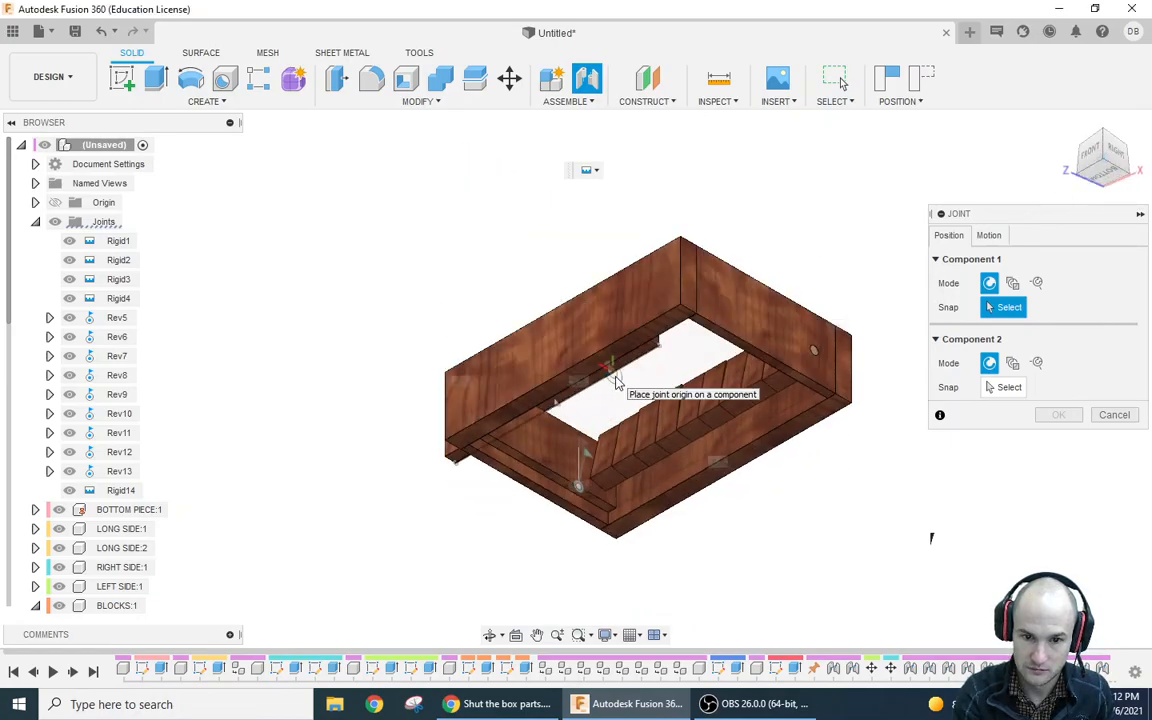
scroll(612, 376, up, 5)
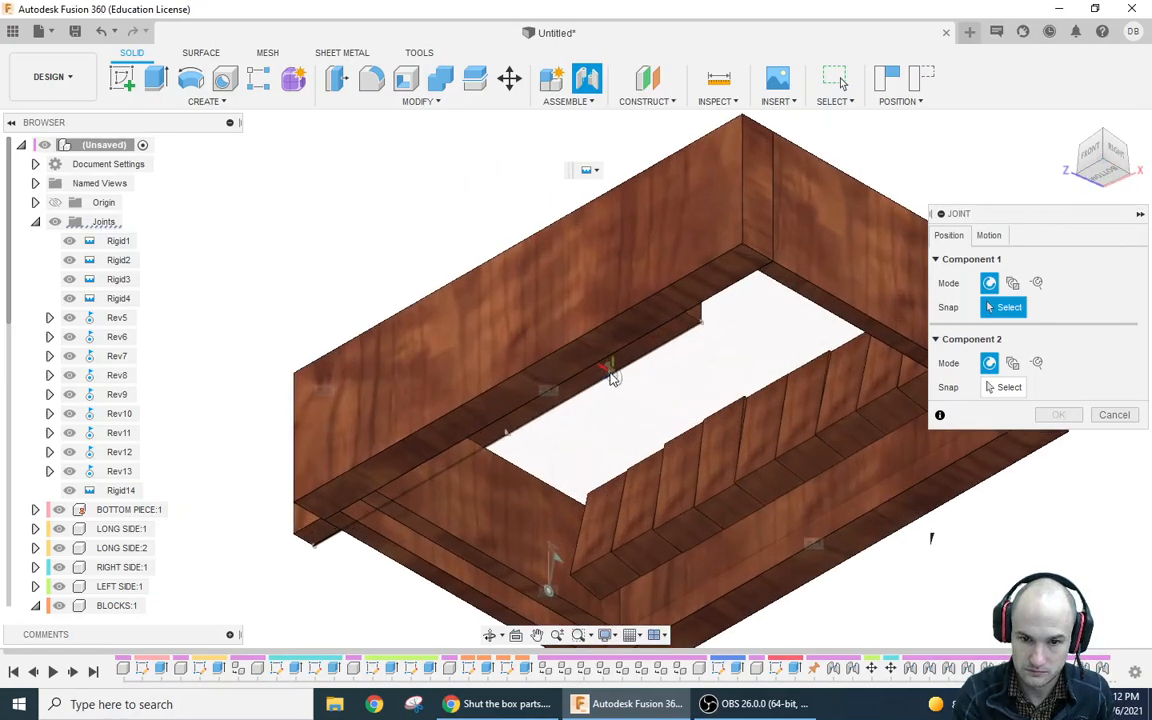
click(607, 373)
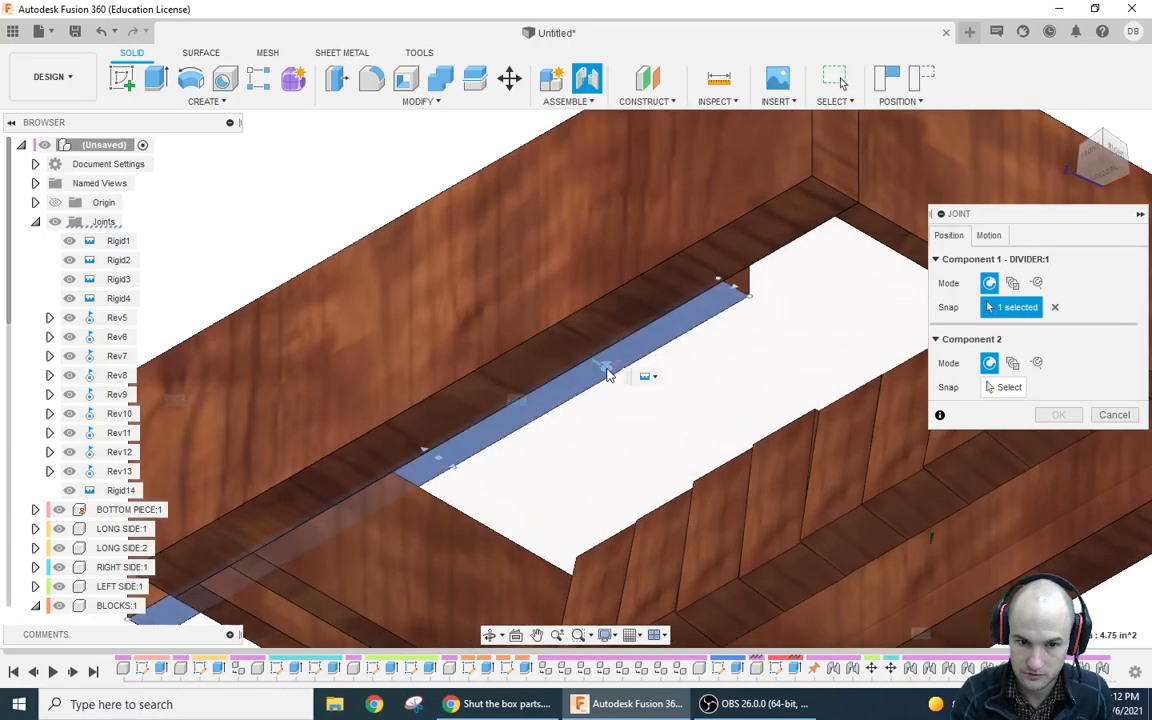
click(1101, 132)
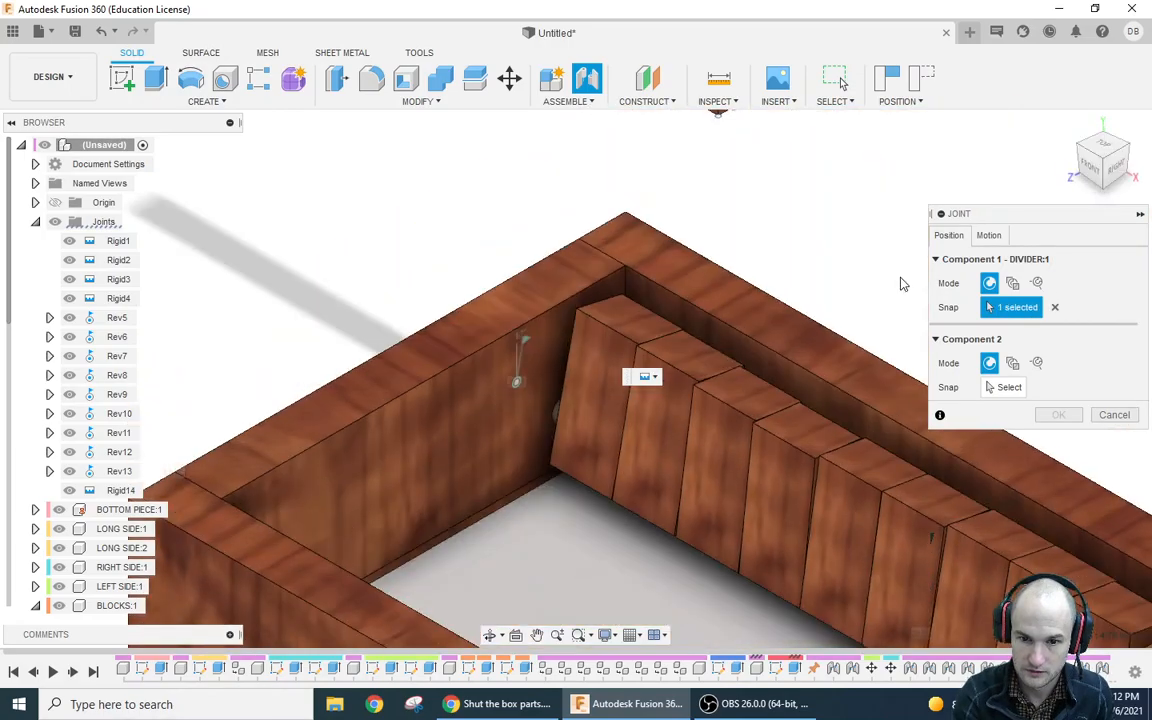
scroll(652, 297, down, 5)
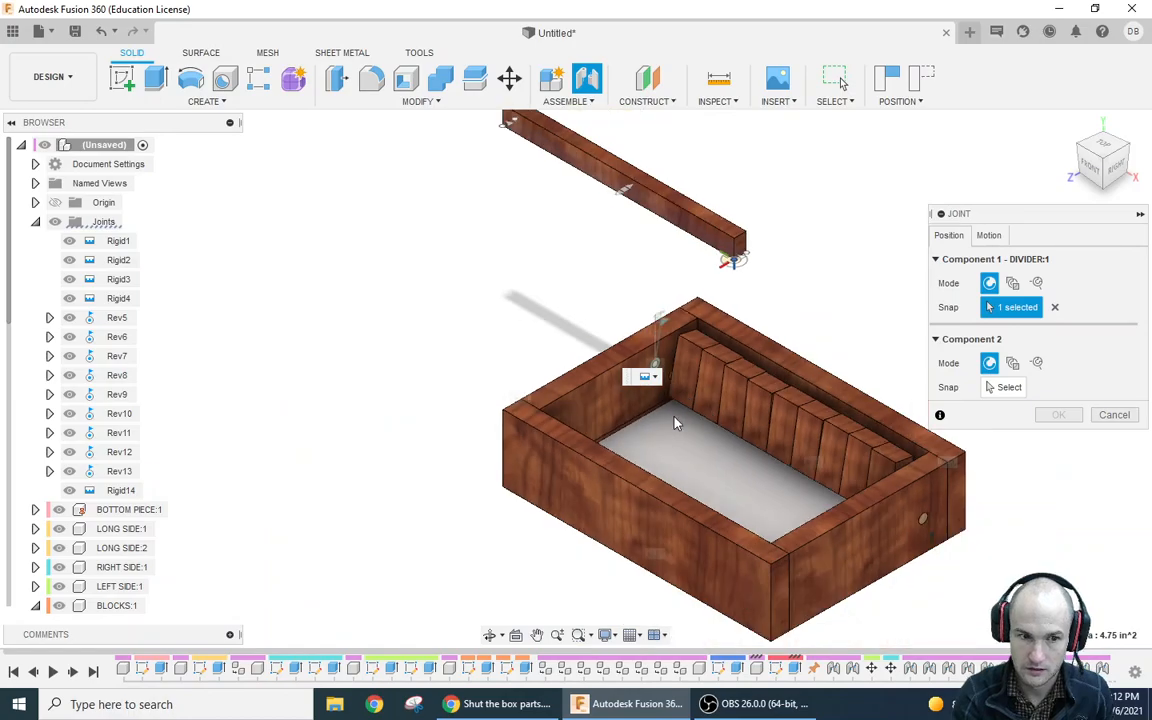
click(62, 509)
click(62, 509)
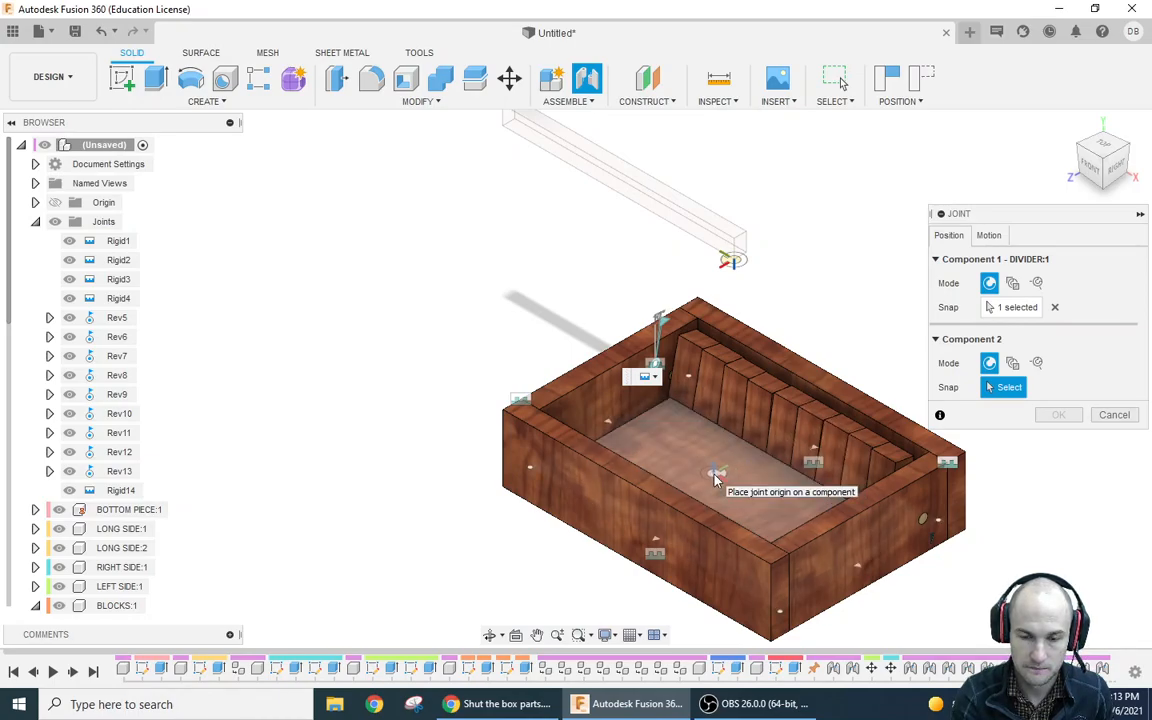
click(748, 480)
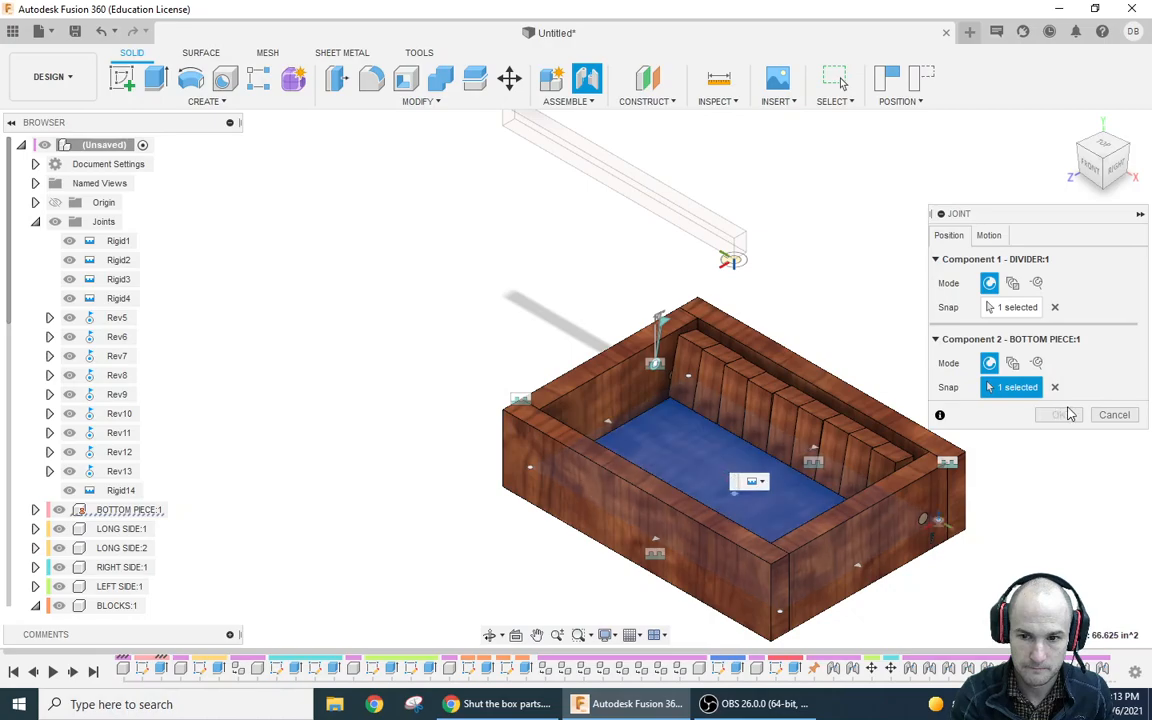
click(1114, 415)
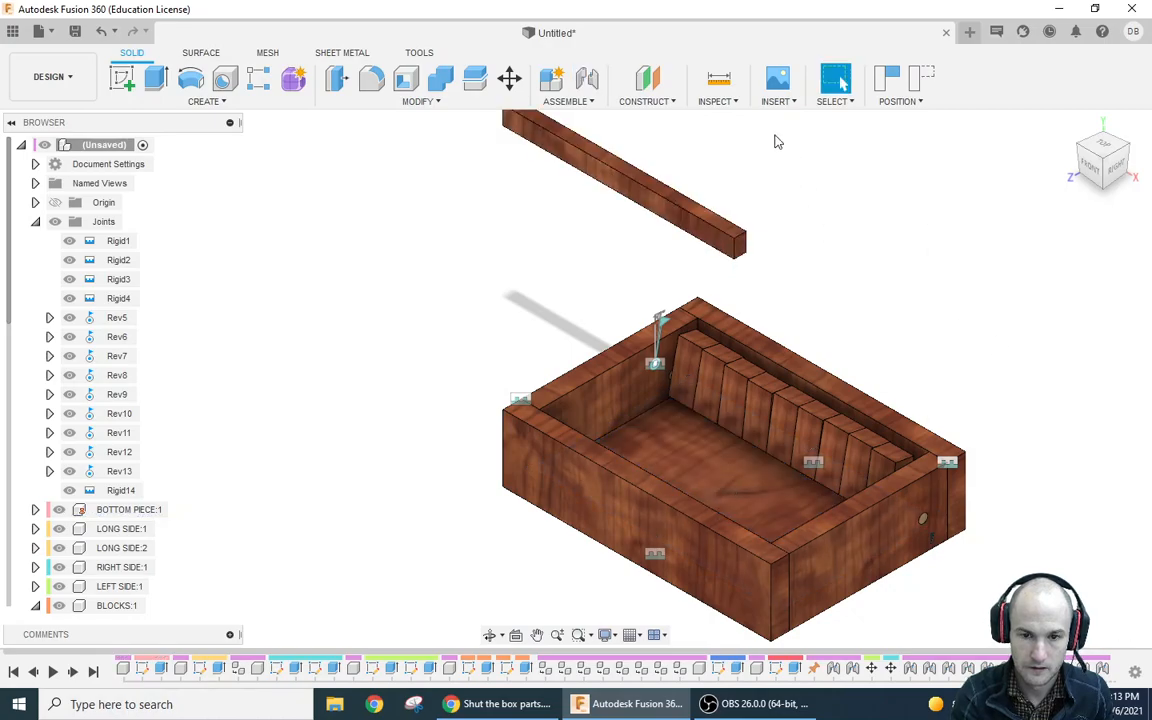
Step: Try a rigid joint between the divider's end face and the inner face of RIGHT SIDE:1, and undo it
click(587, 83)
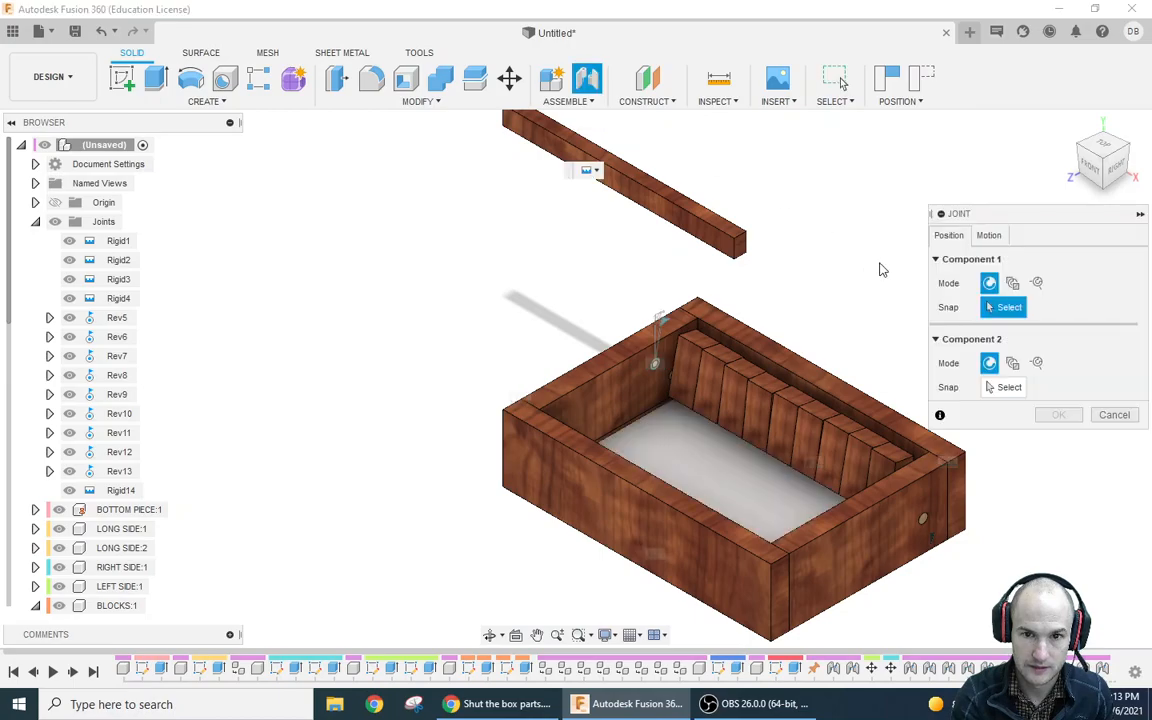
click(741, 249)
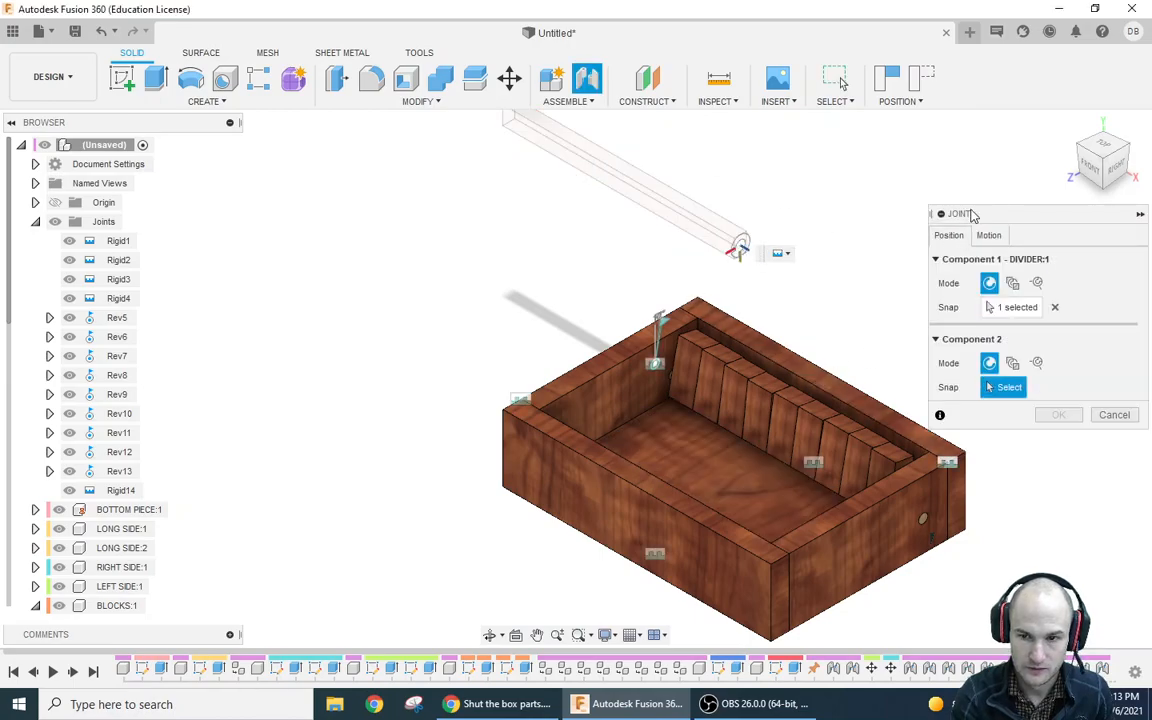
click(1081, 148)
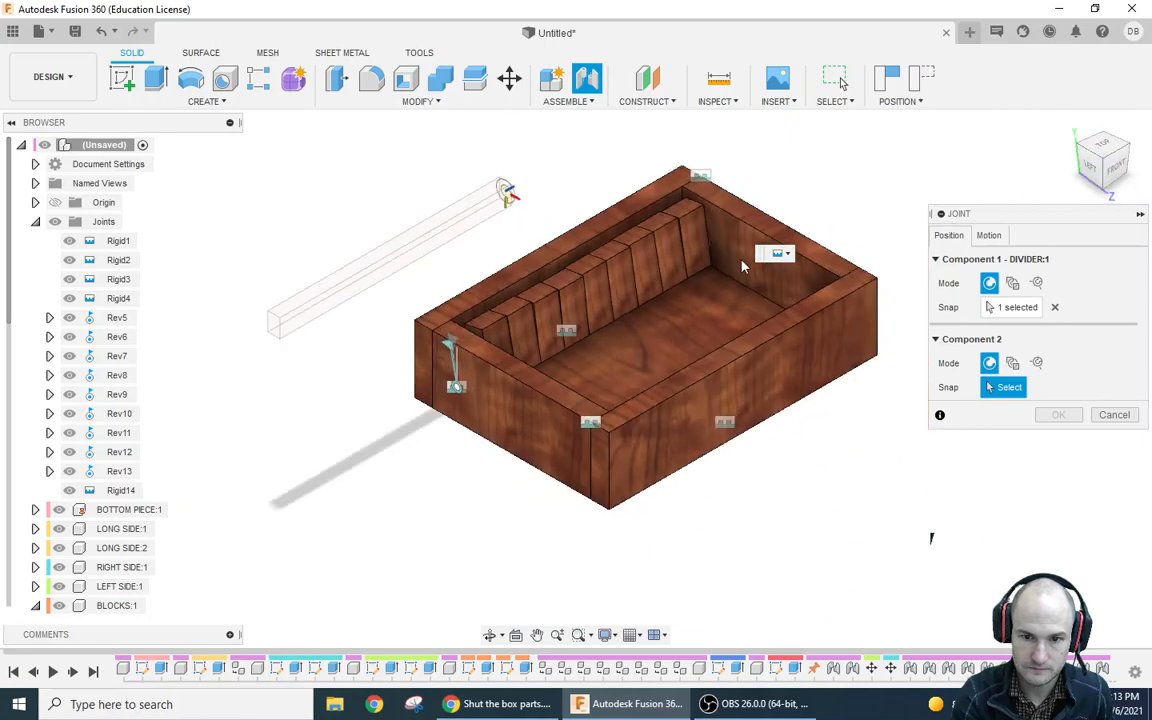
click(787, 292)
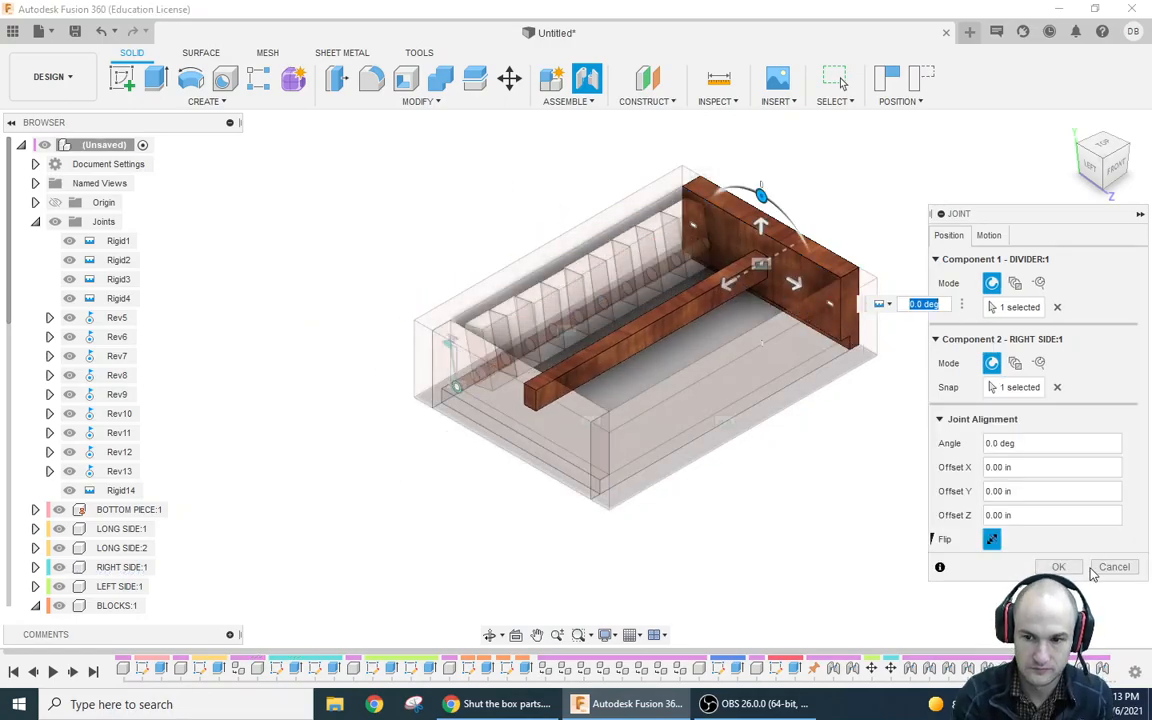
click(1060, 566)
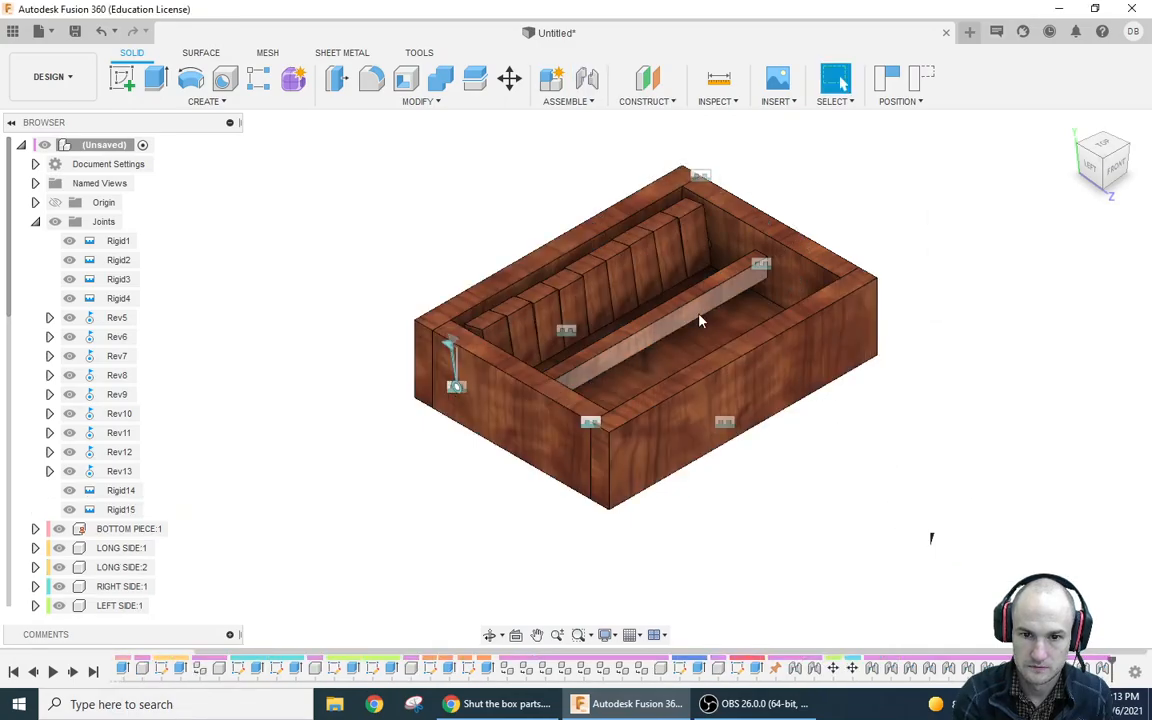
key(ctrl+z)
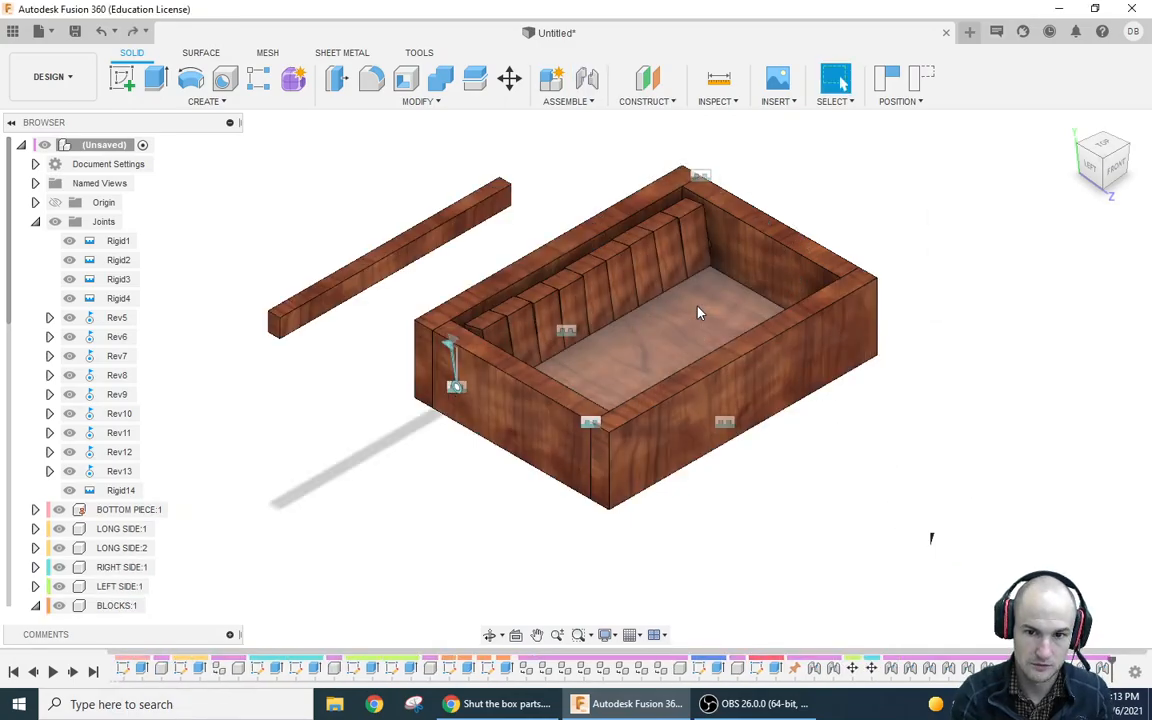
Step: Rigid-joint the center of the divider's underside to the center of the bottom piece's upper face with a Y offset of 1.00 in
click(588, 80)
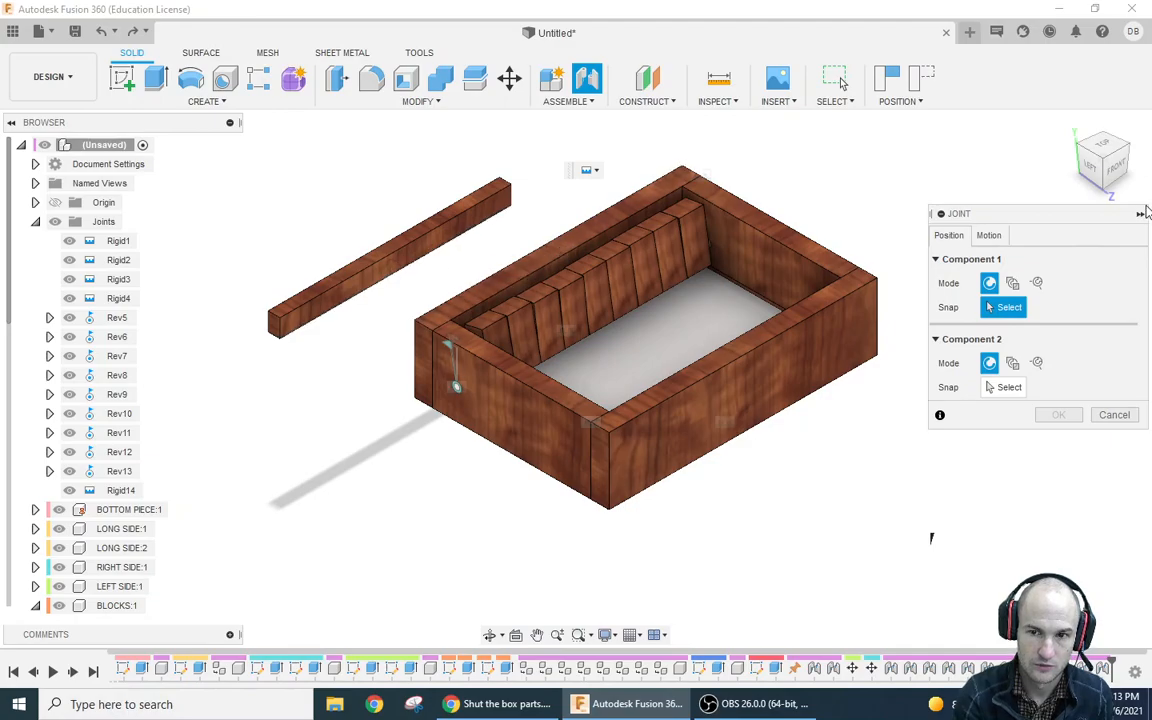
click(1106, 191)
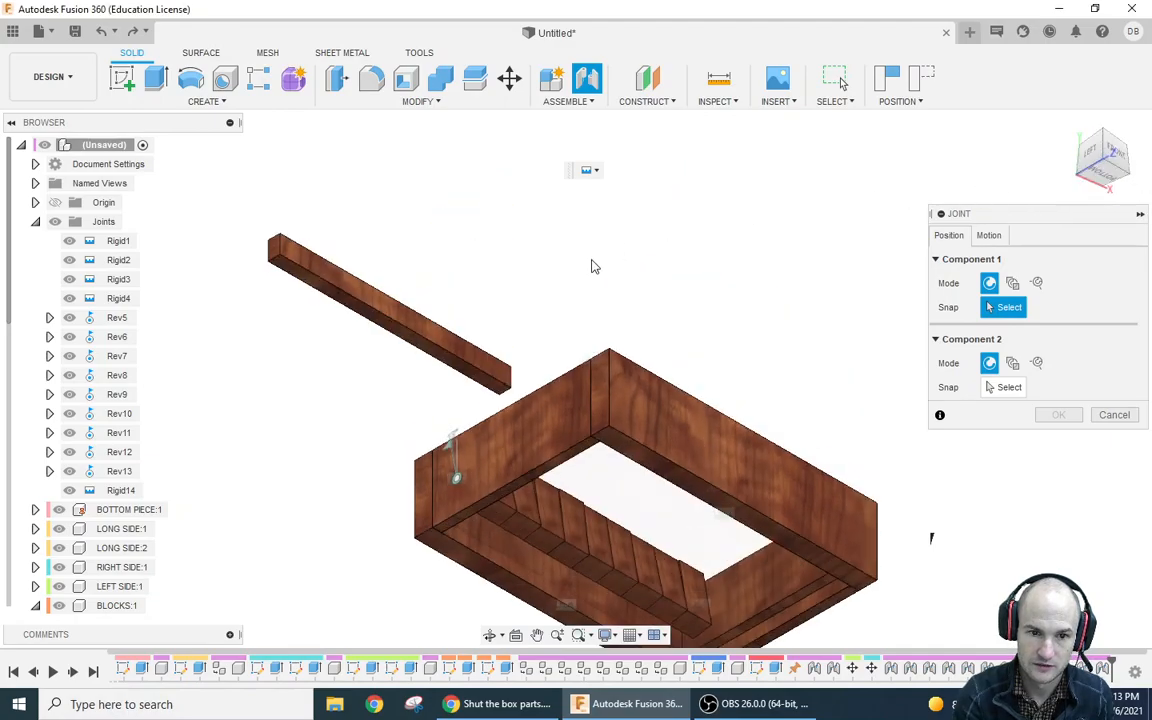
scroll(388, 332, up, 5)
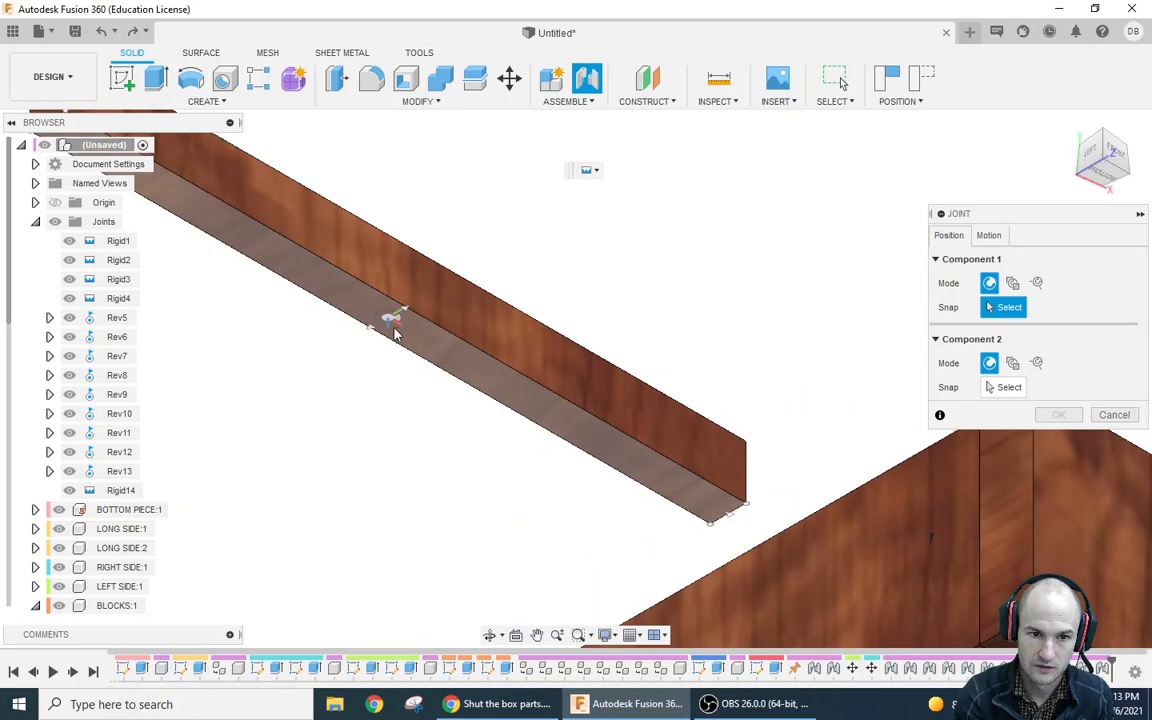
click(391, 324)
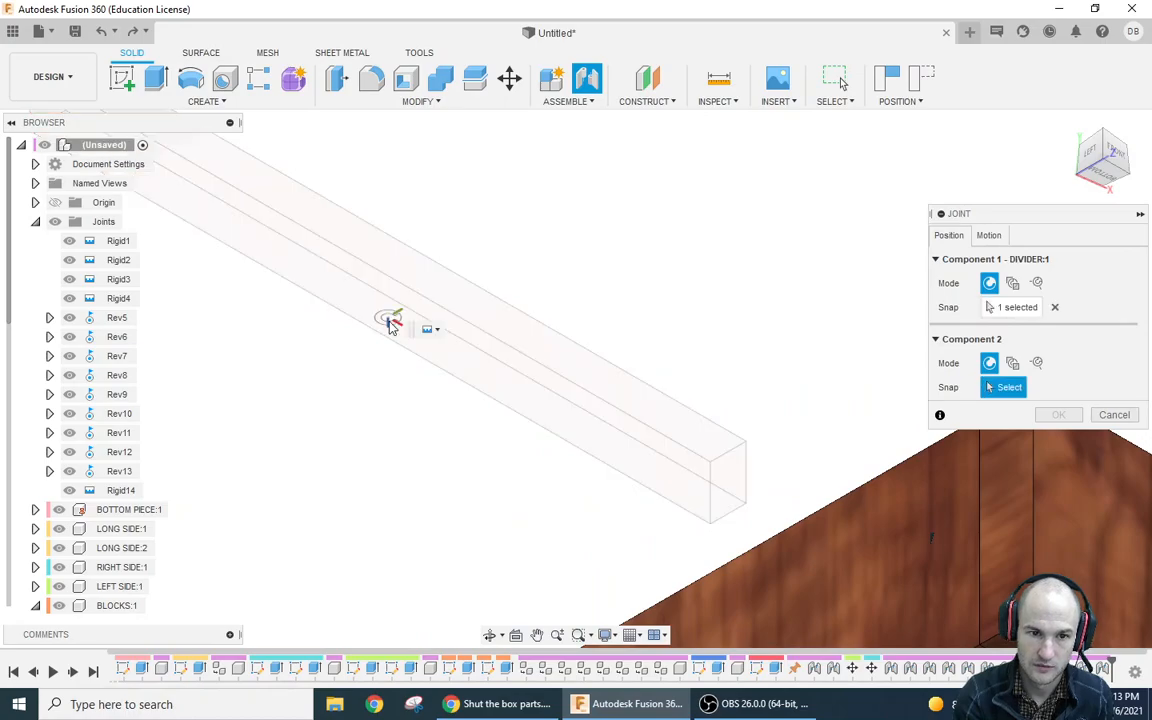
click(1105, 138)
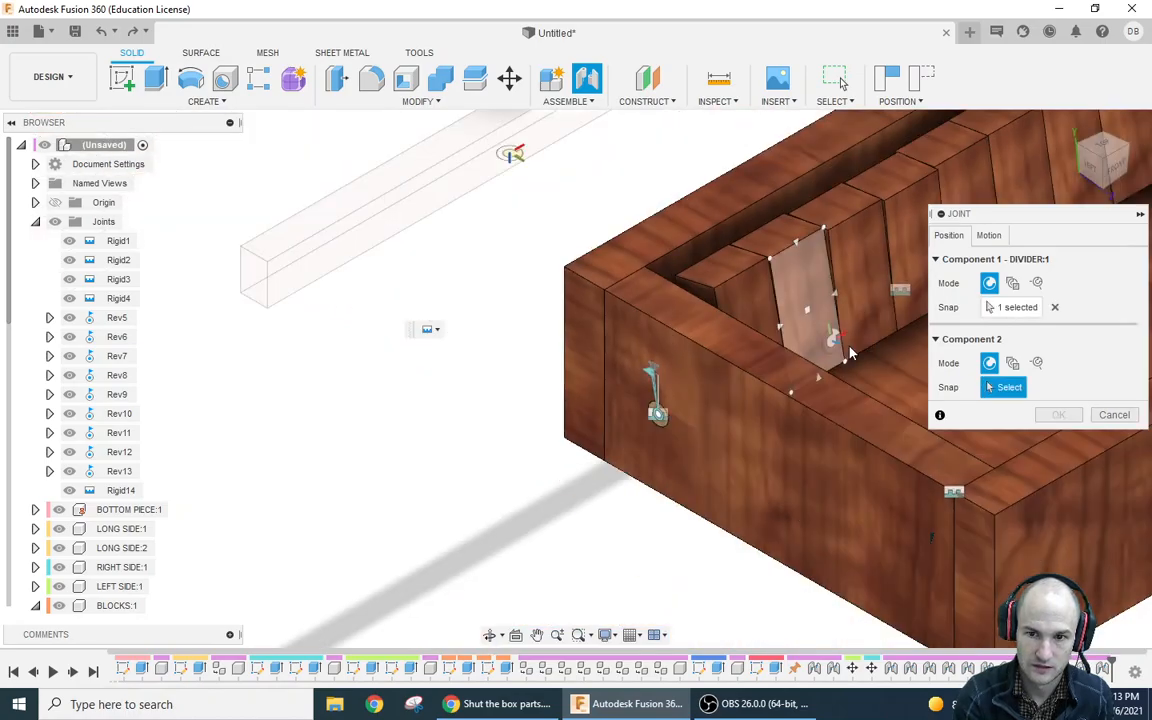
middle_drag(860, 355, 380, 450)
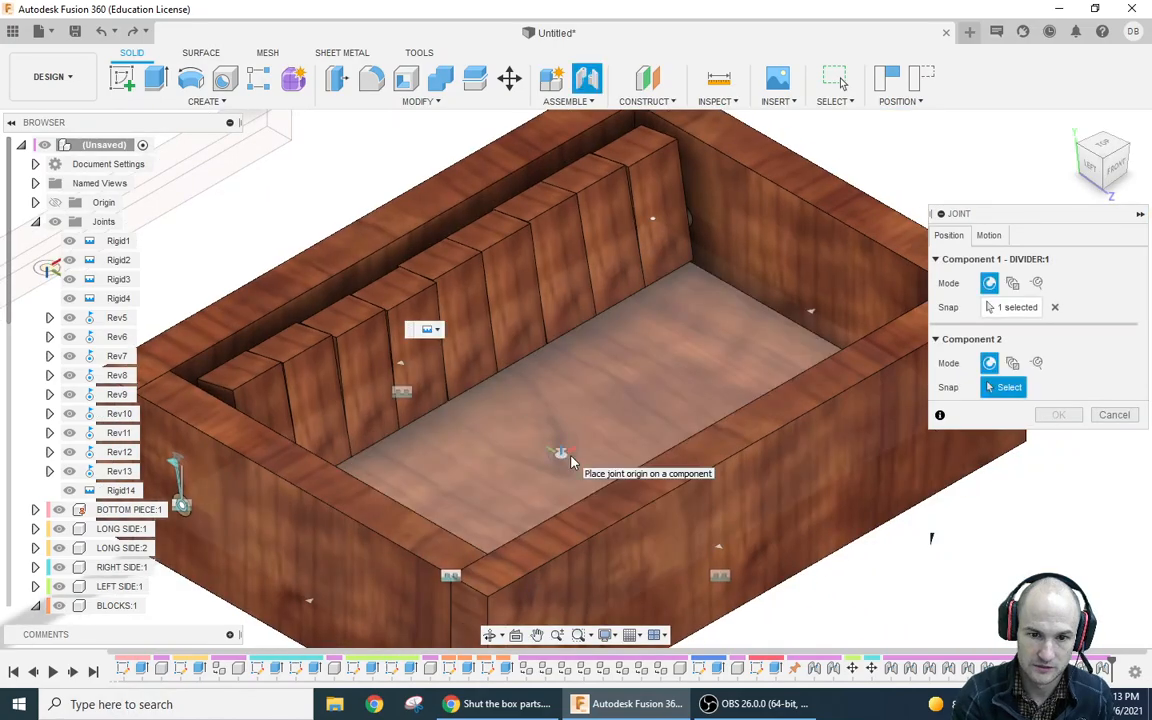
click(568, 456)
drag(525, 433, 477, 408)
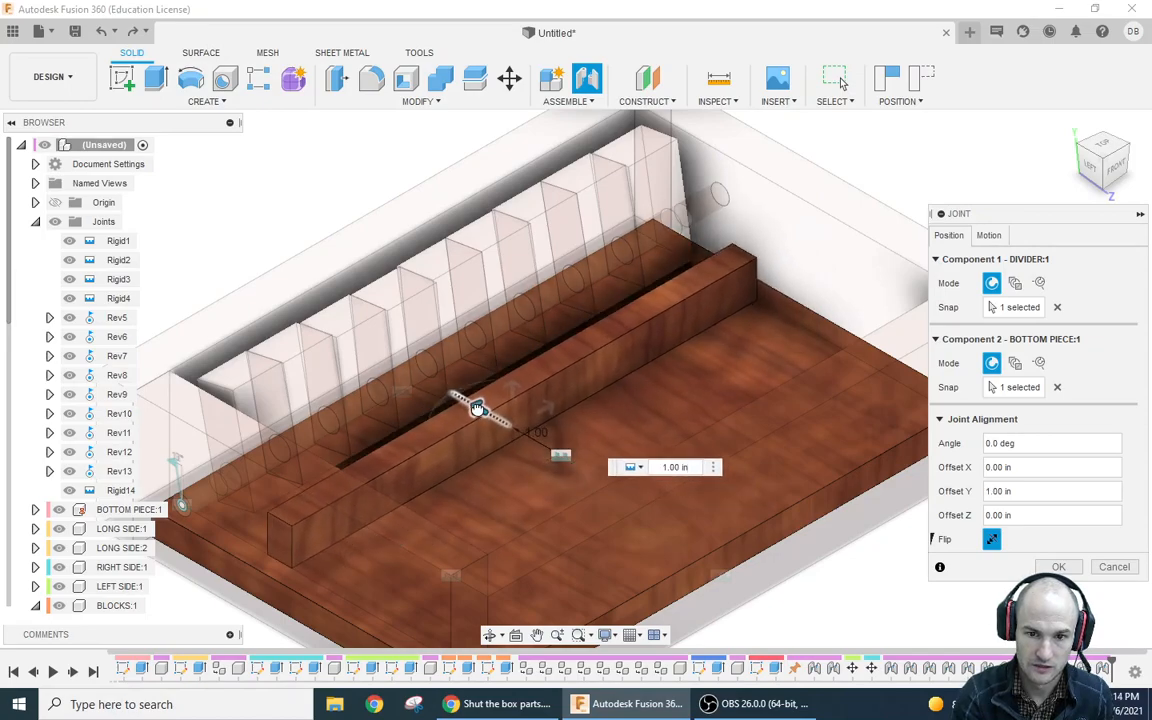
key(Return)
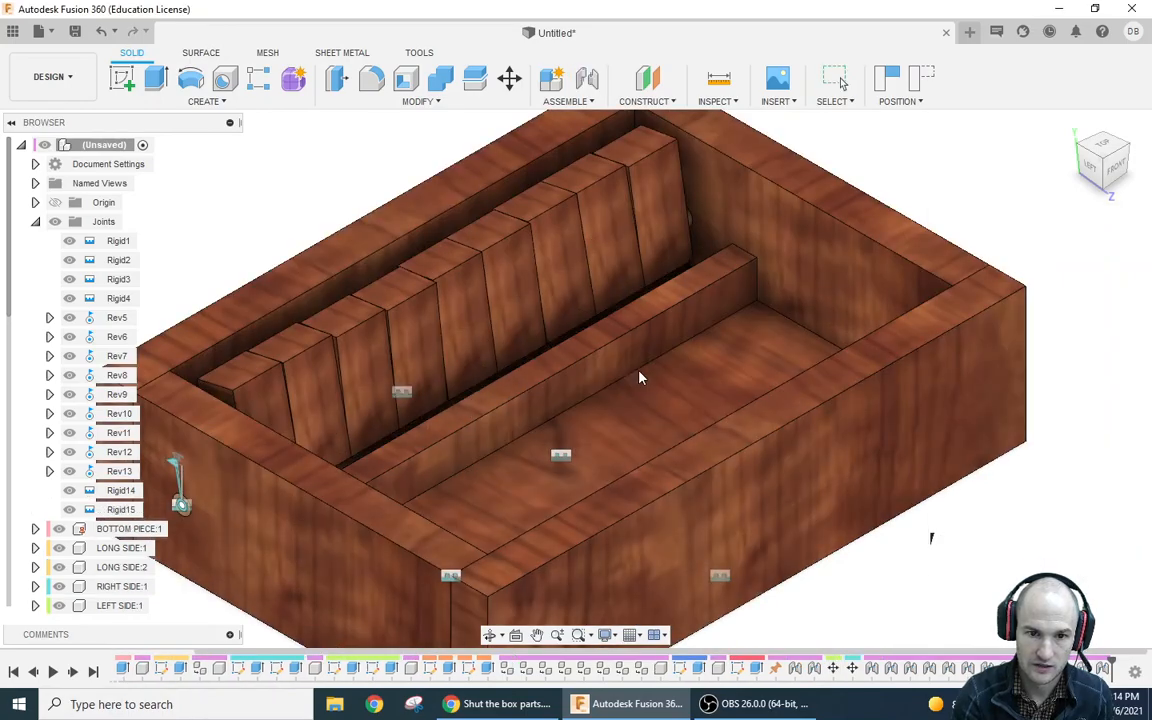
Step: Test the middle block's hinge motion by swinging it down onto the divider and back in line with the other leaning blocks
drag(522, 384, 517, 379)
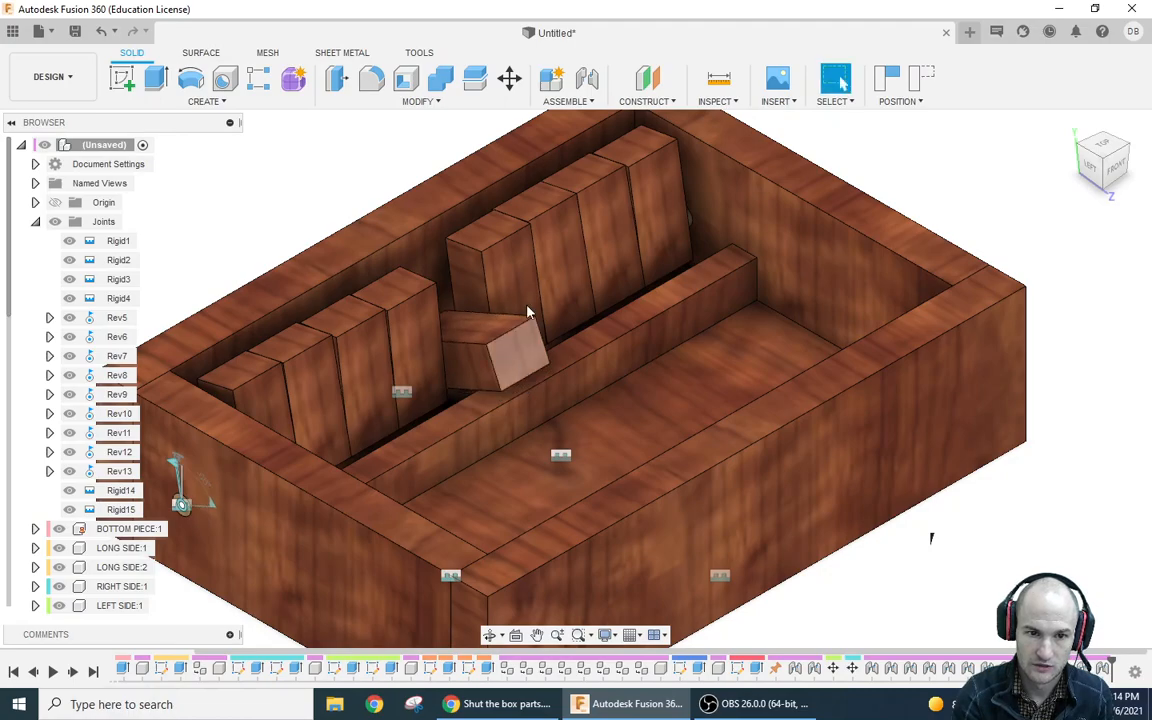
click(1070, 128)
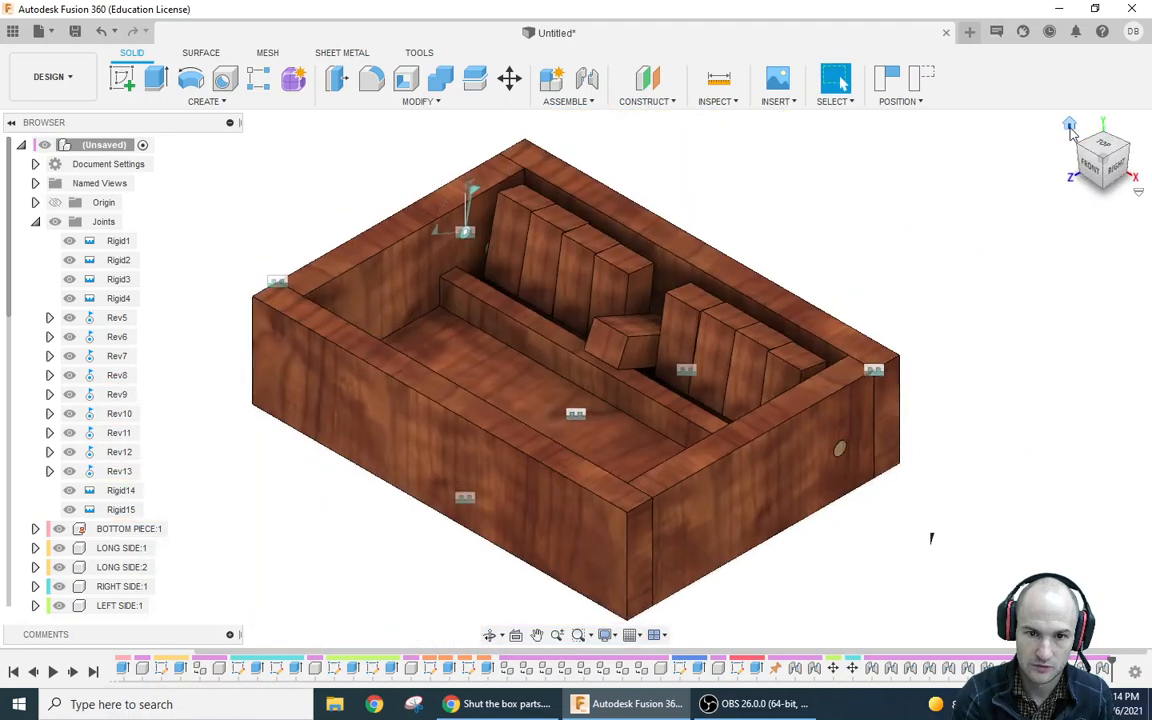
drag(612, 342, 673, 289)
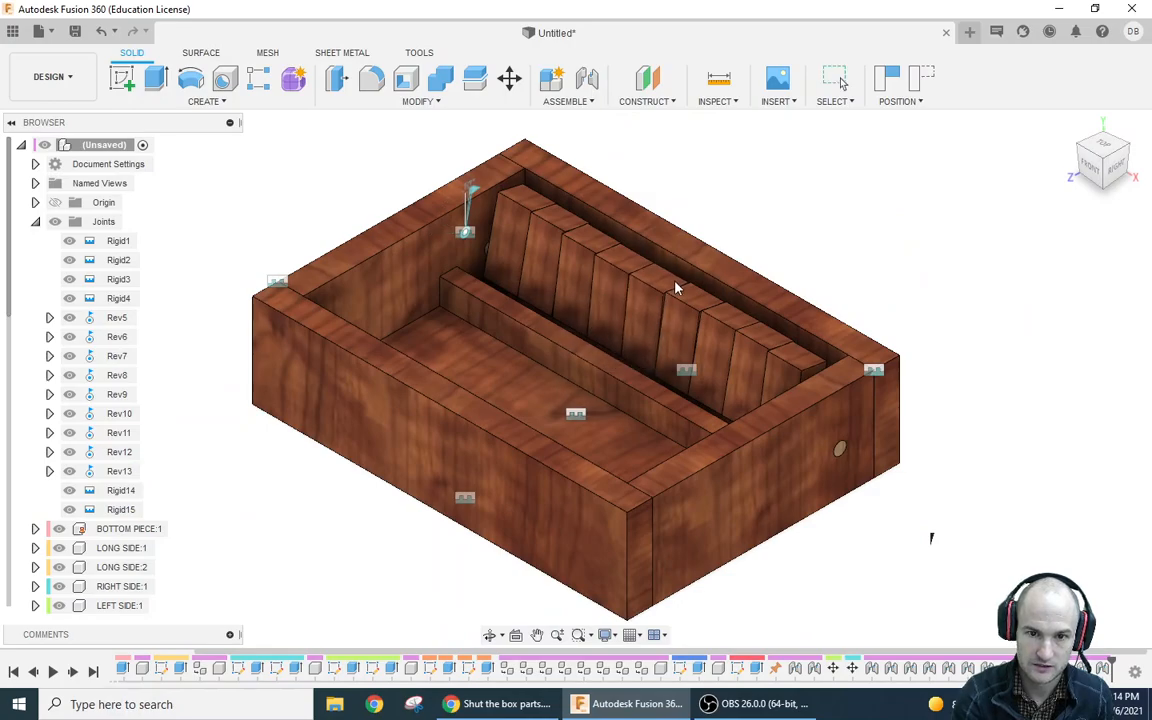
scroll(851, 298, down, 3)
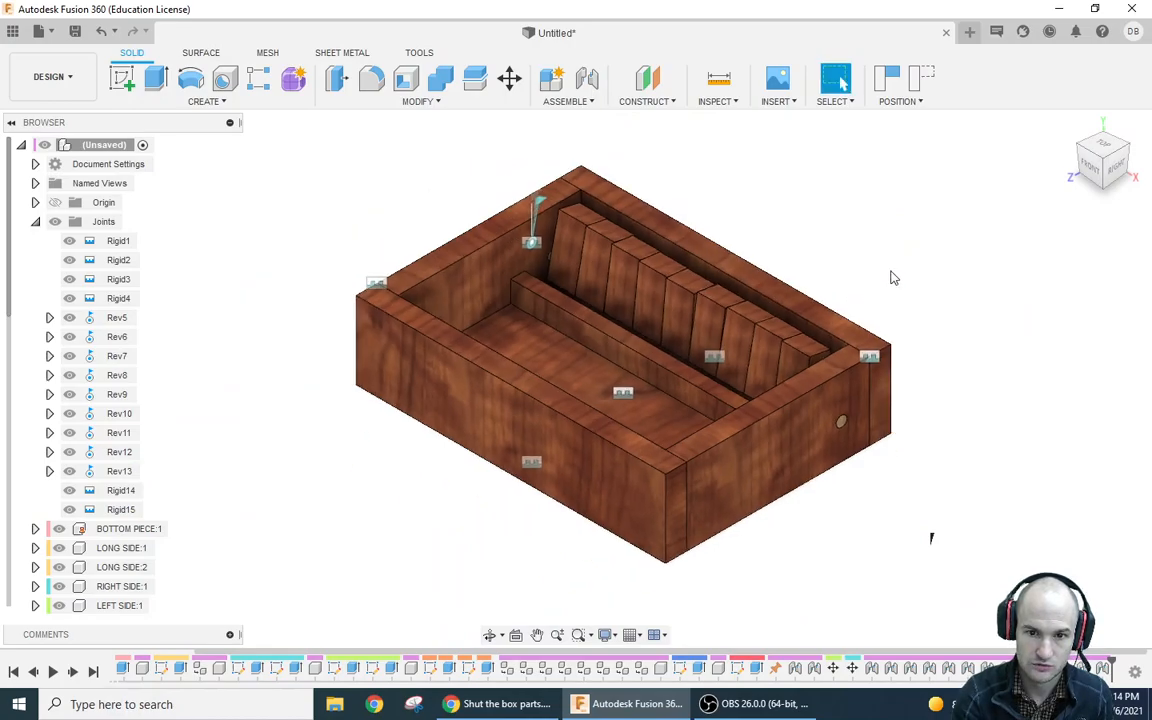
scroll(843, 311, down, 1)
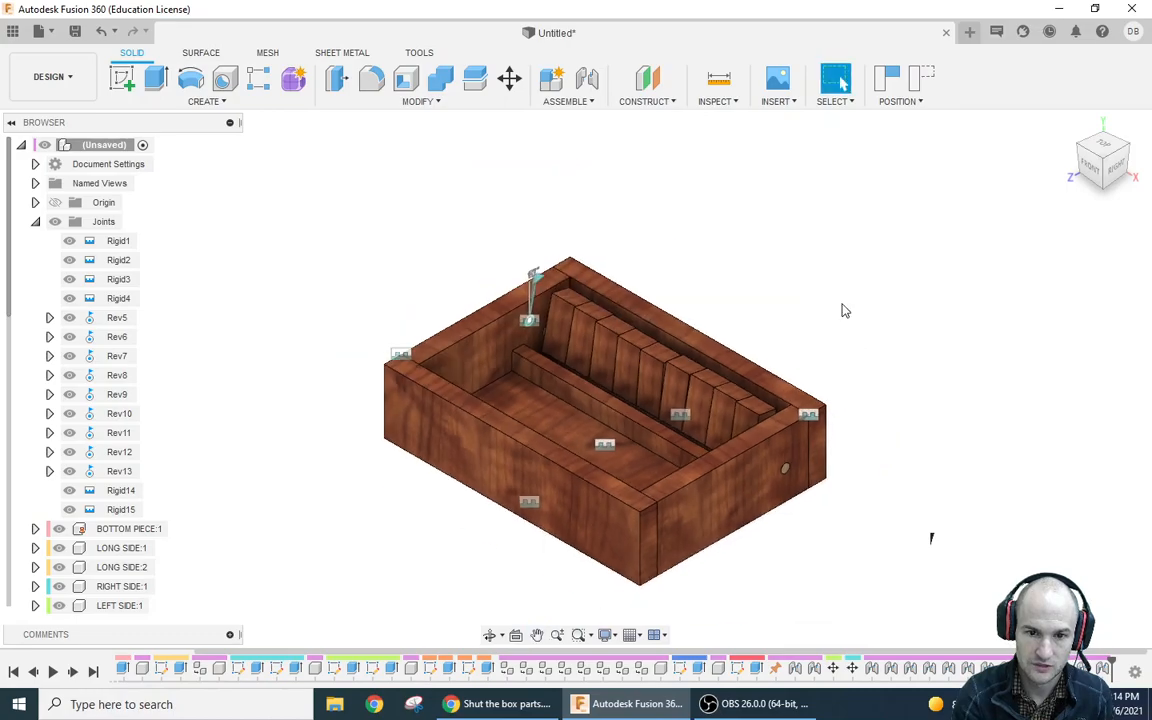